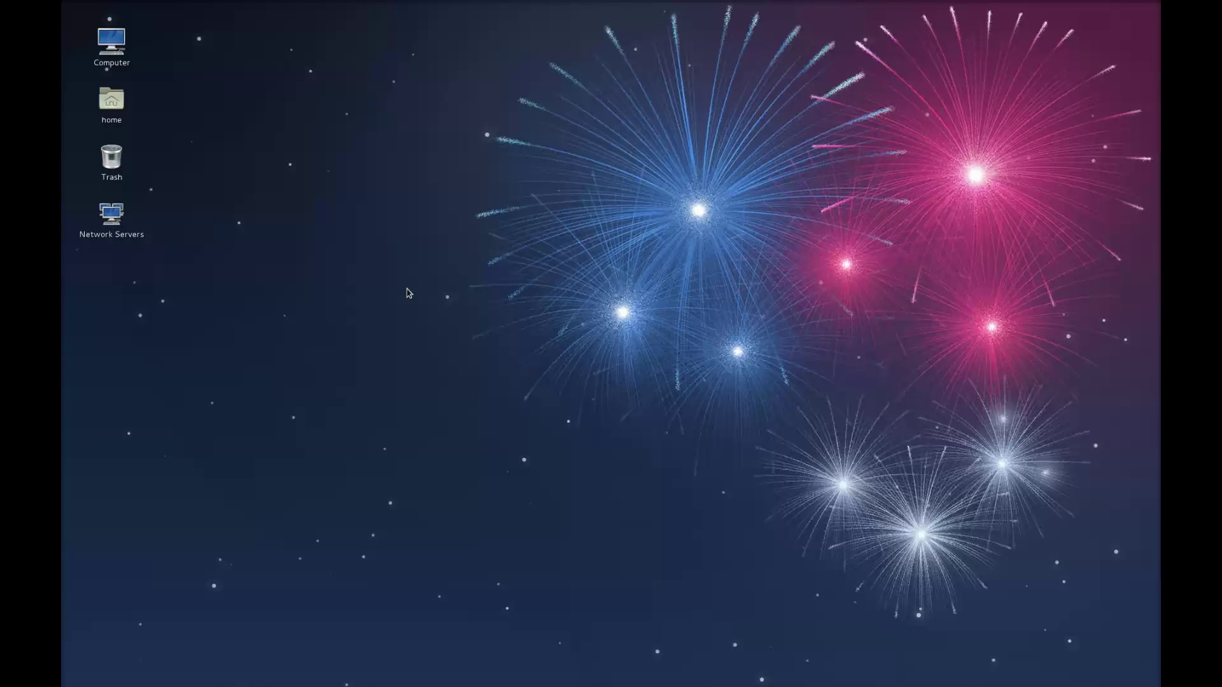
- Launch Firefox and open GNOME-Look.org's GTK 3.x artwork list in a new tab
key("super")
type("fire")
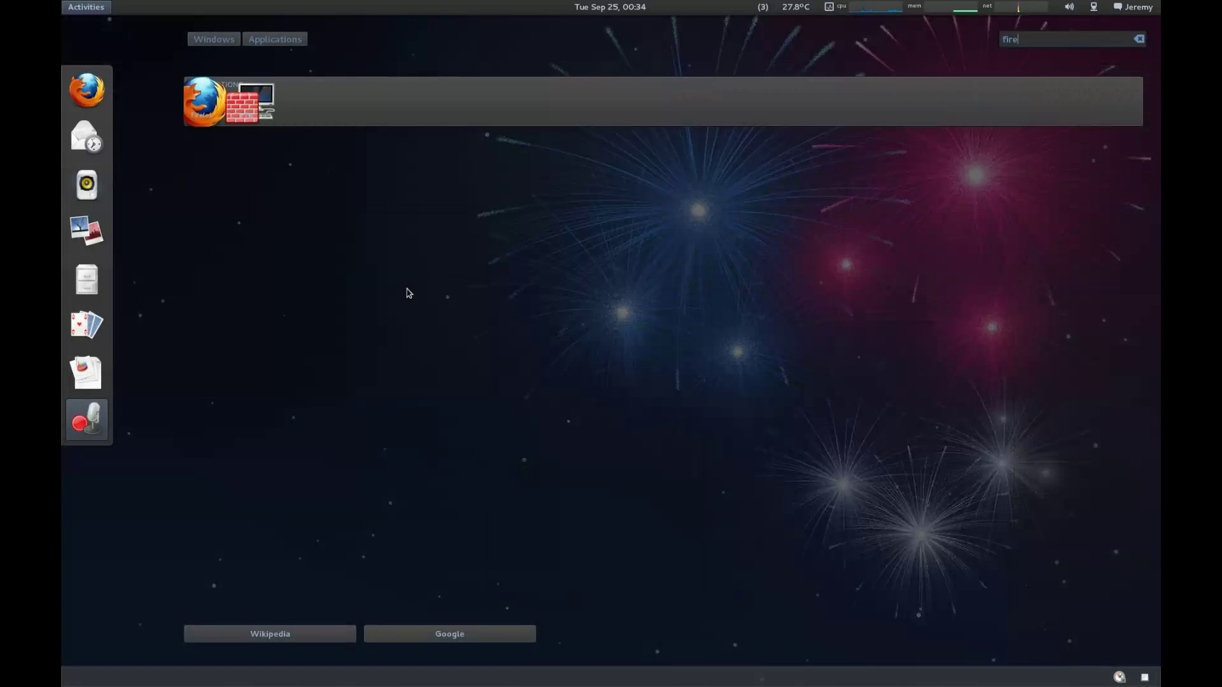
key("Return")
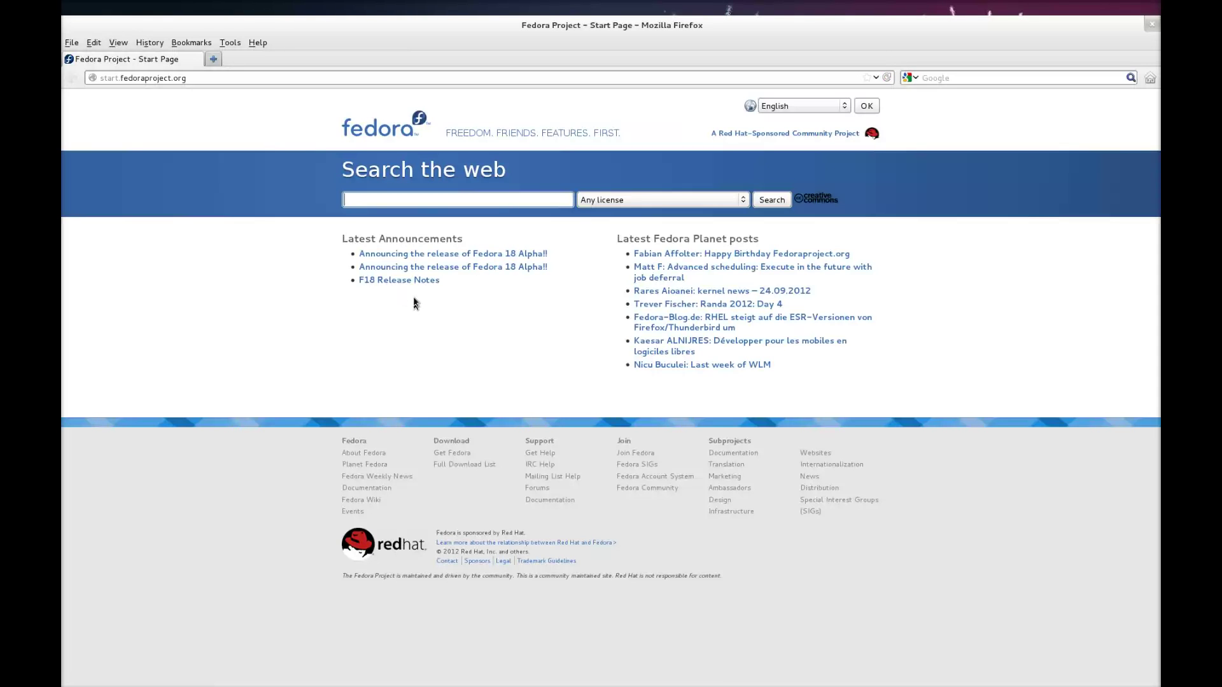
left_click(208, 61)
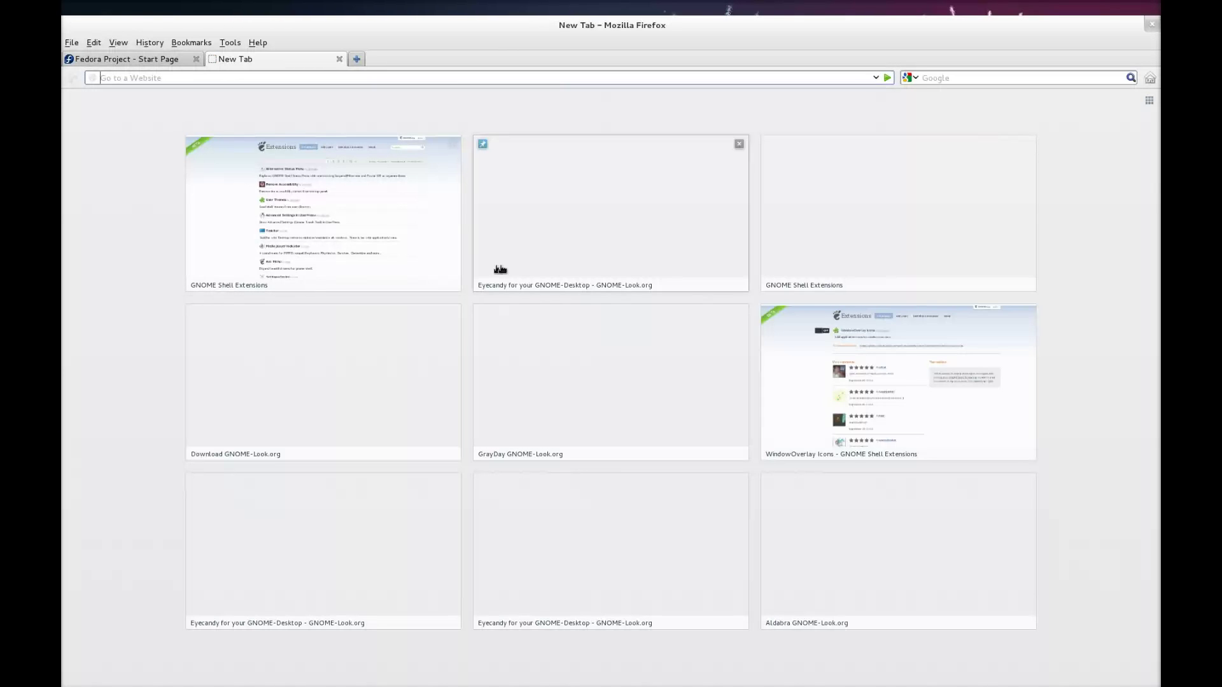
left_click(521, 262)
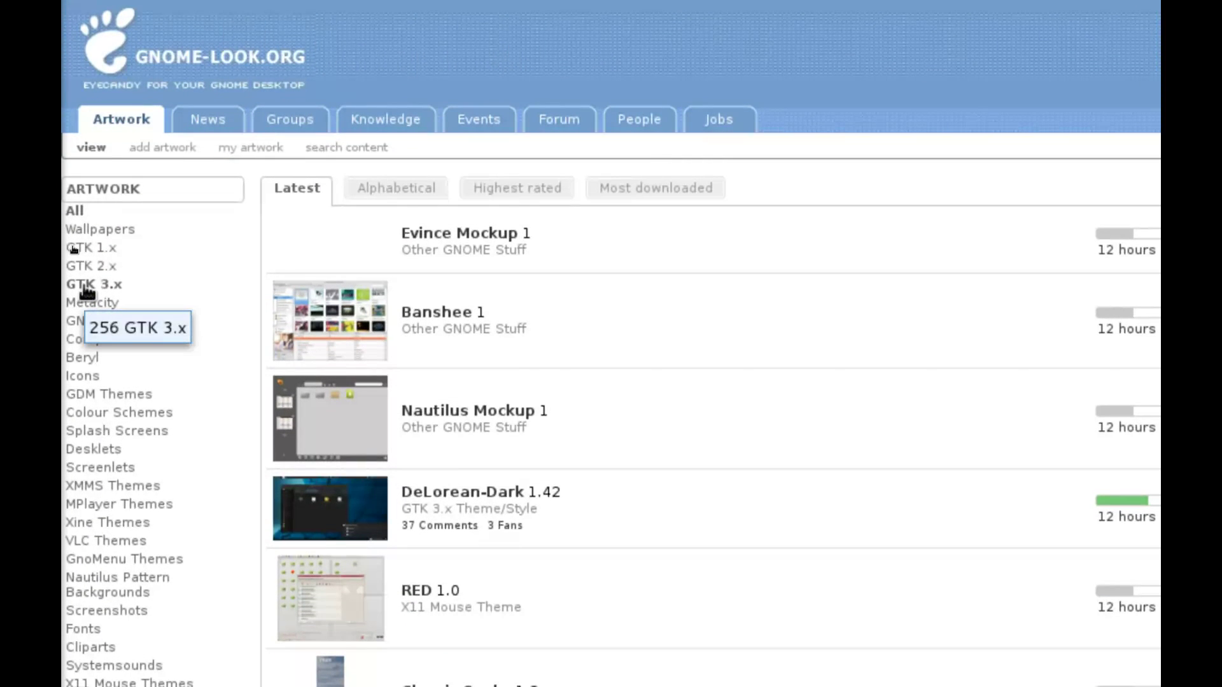
left_click(80, 286)
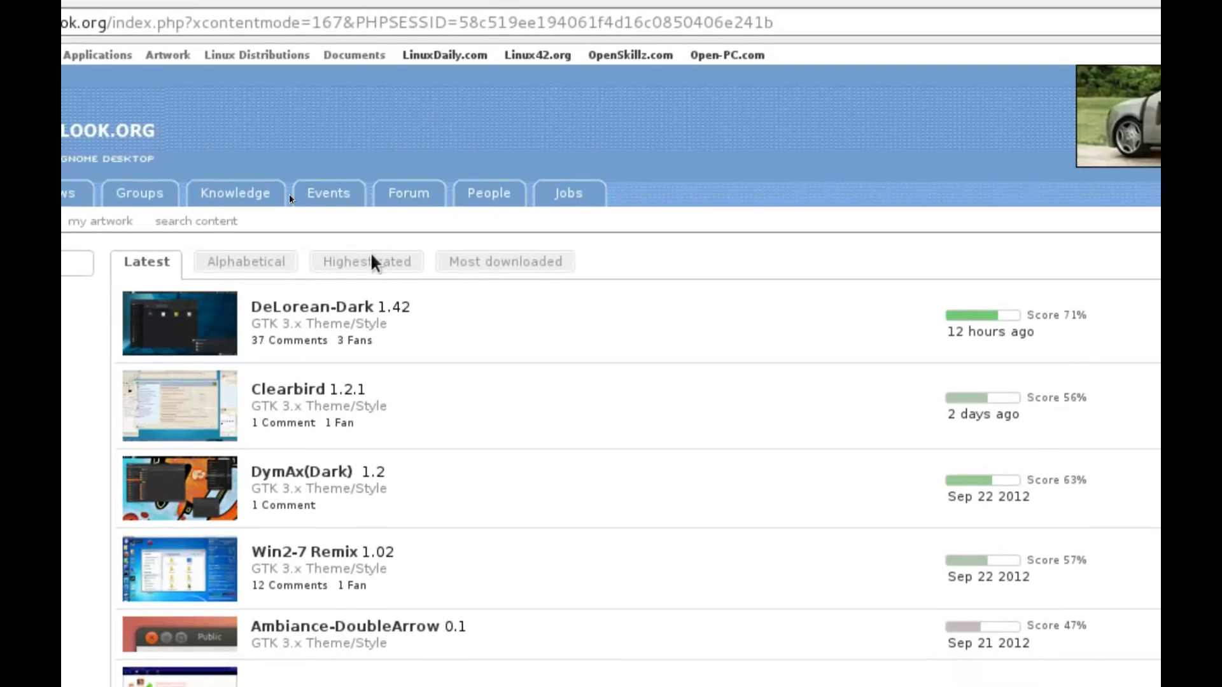
- Sort GTK 3.x themes by highest rating and open the GrayDay 1.12 theme page
left_click(373, 259)
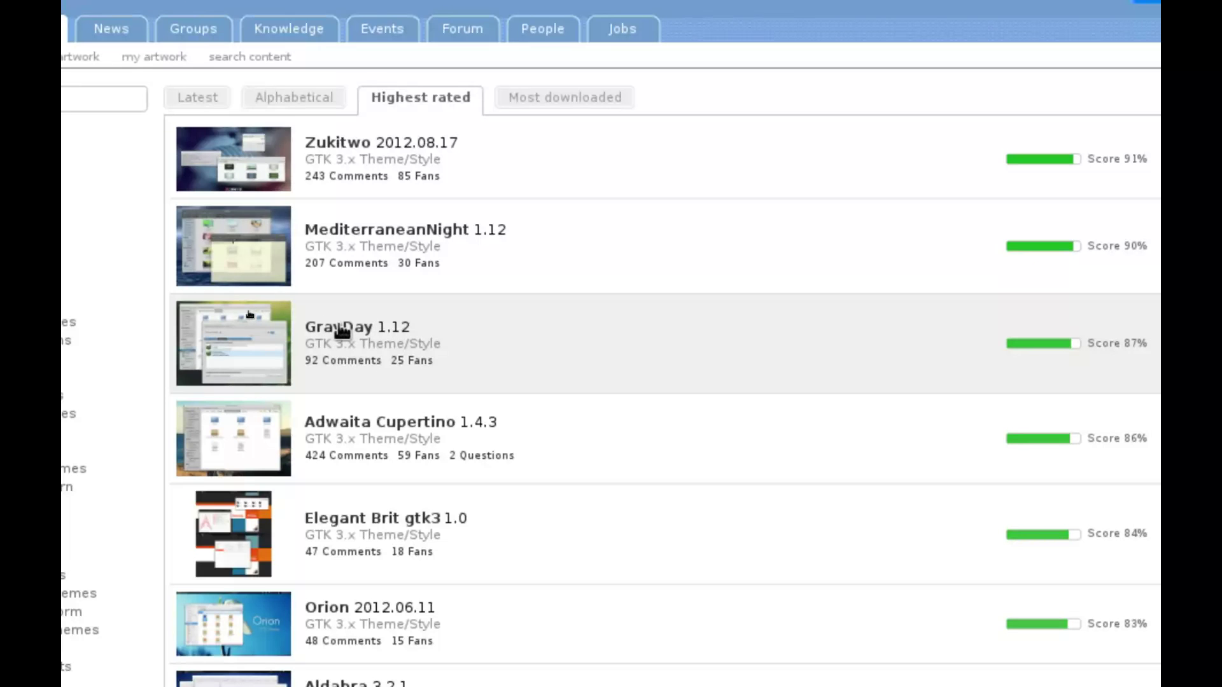
left_click(342, 329)
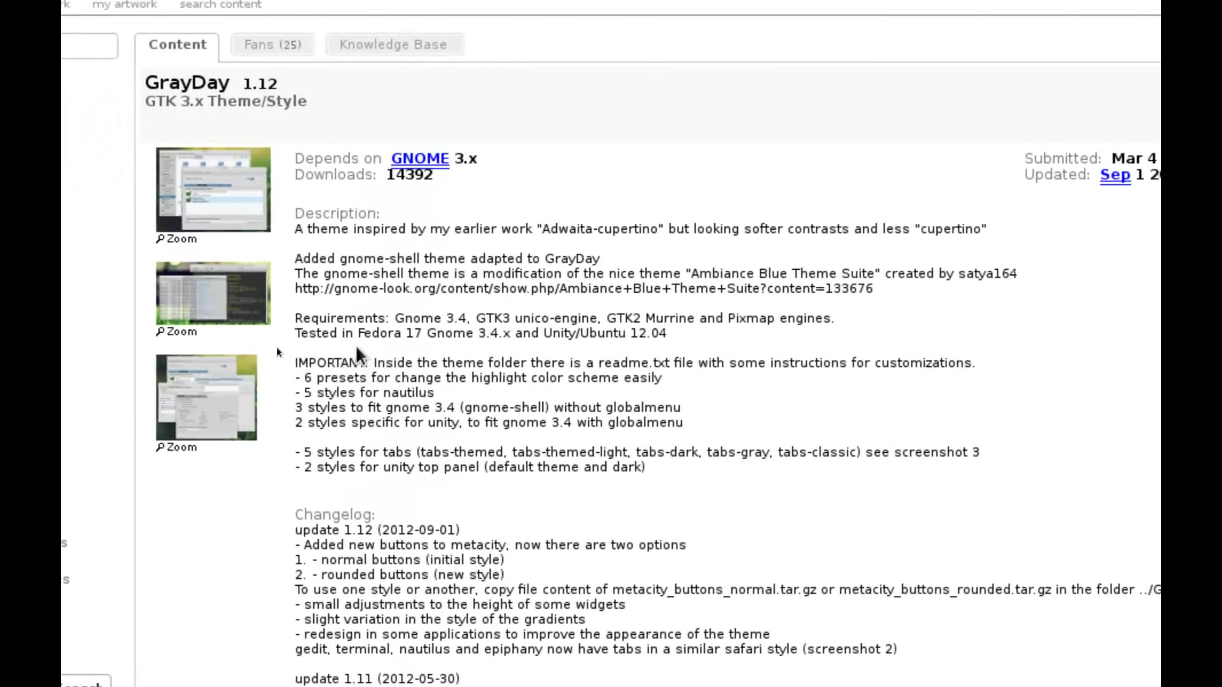
left_click(355, 345)
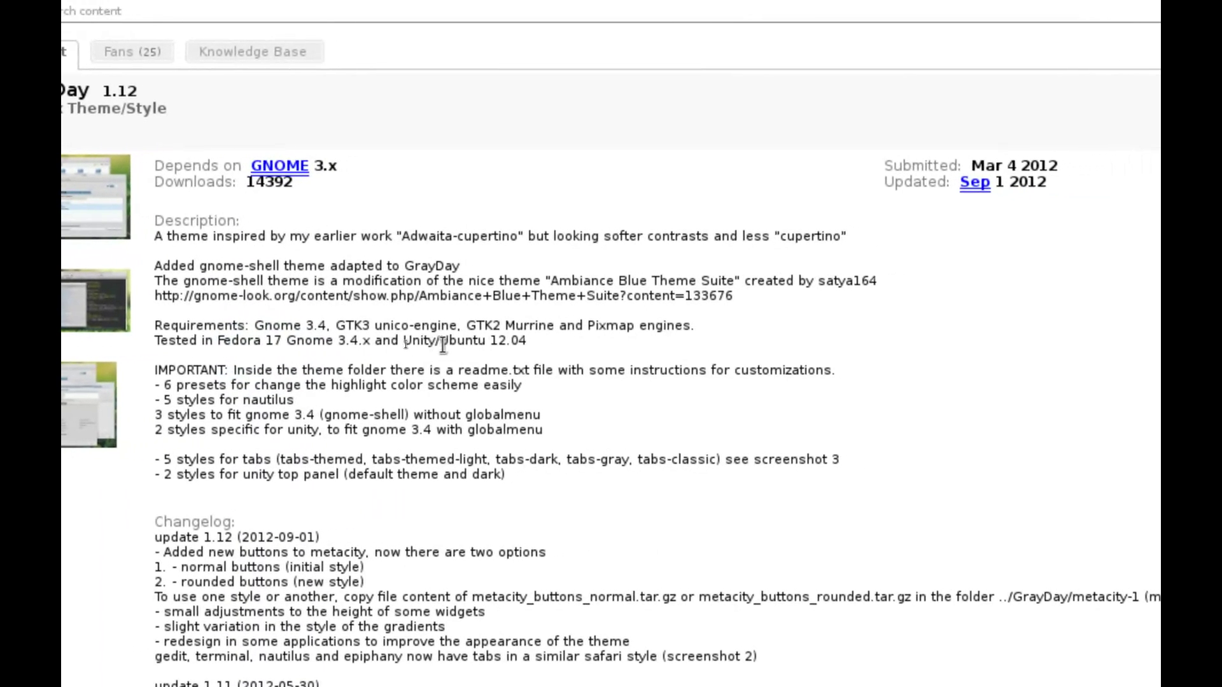
- Download the GrayDay archive 149310-GrayDay.tar.gz, cancel the opening prompt, and quit Firefox
left_click(461, 345)
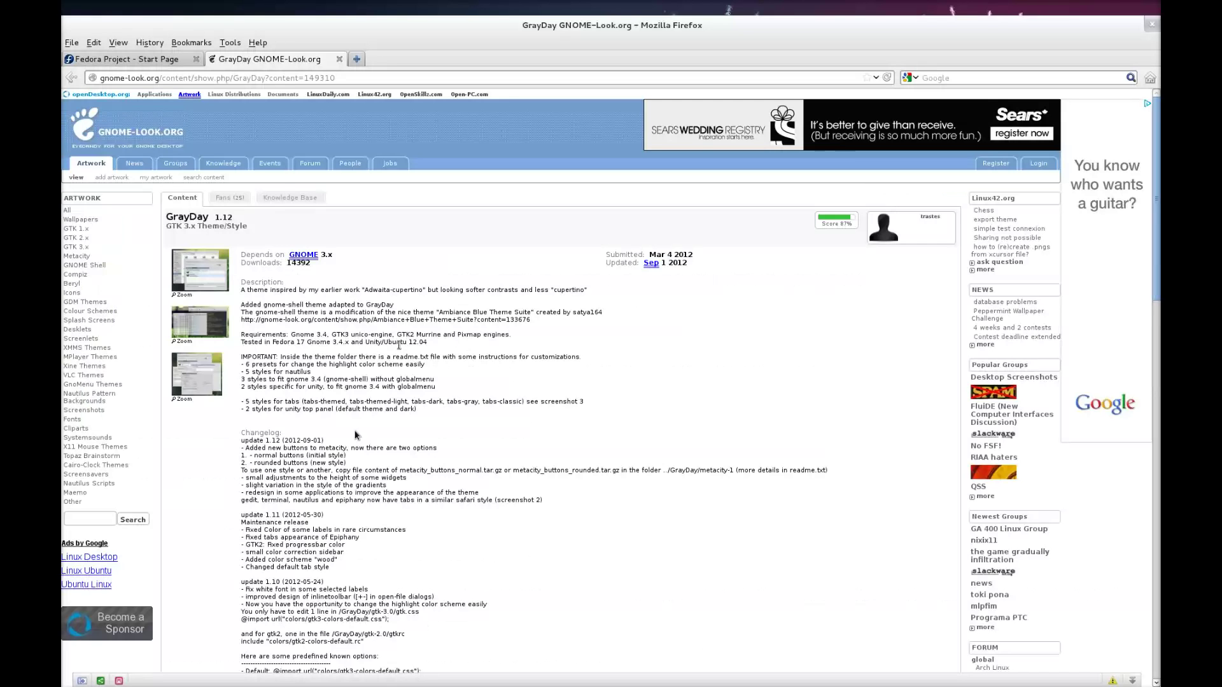
scroll(453, 346, "down", 10)
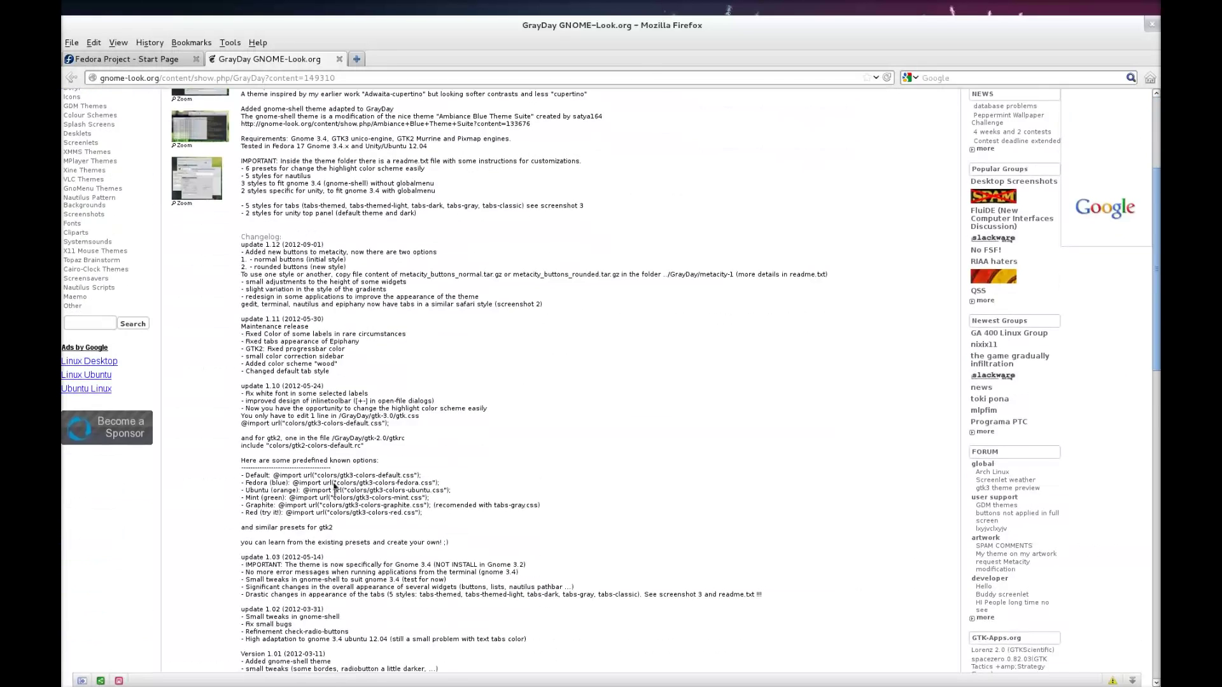
left_click(183, 585)
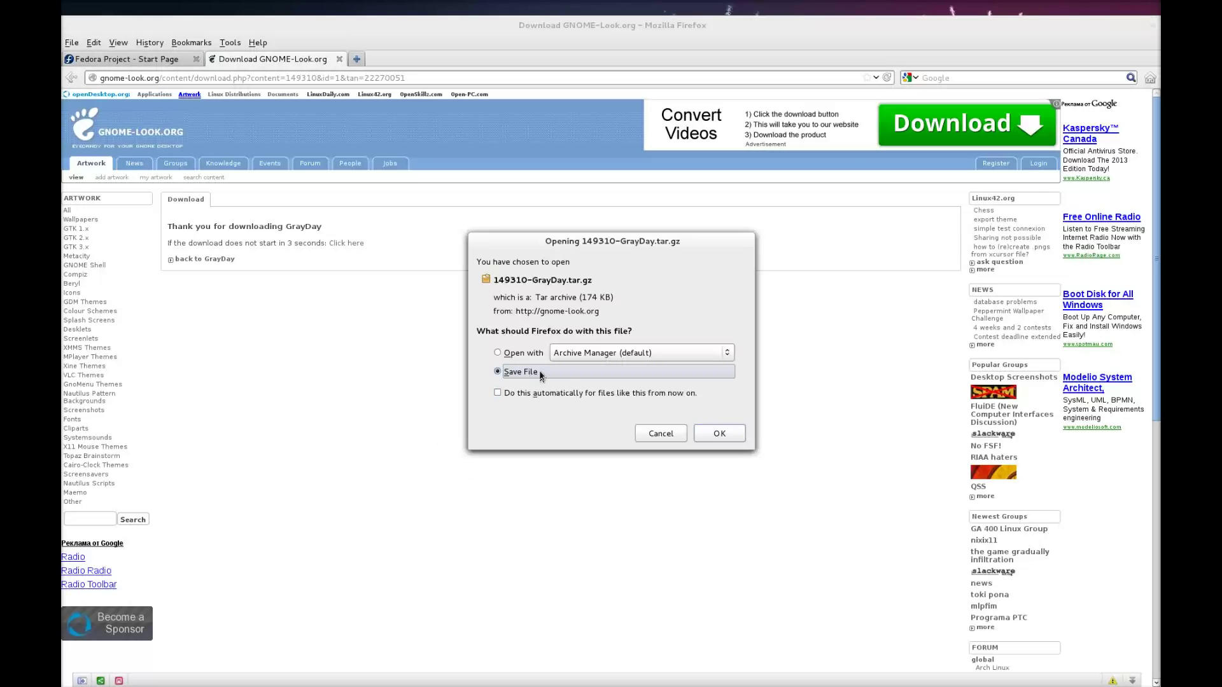
left_click(660, 435)
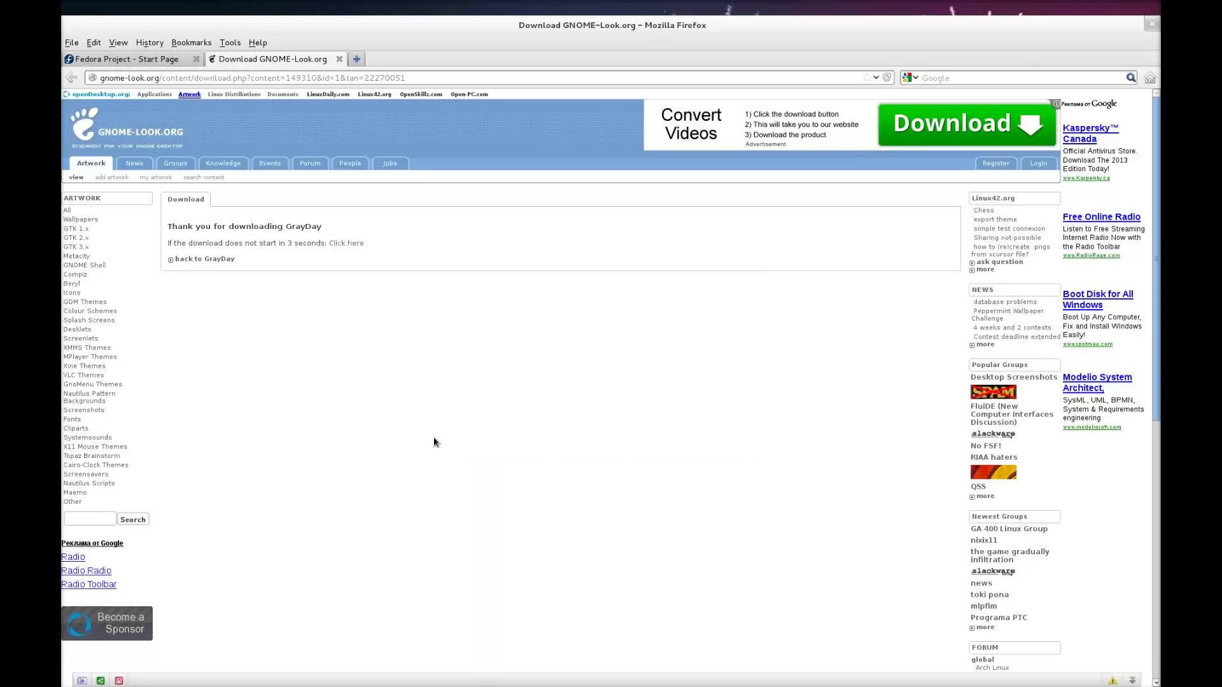
key("ctrl+q")
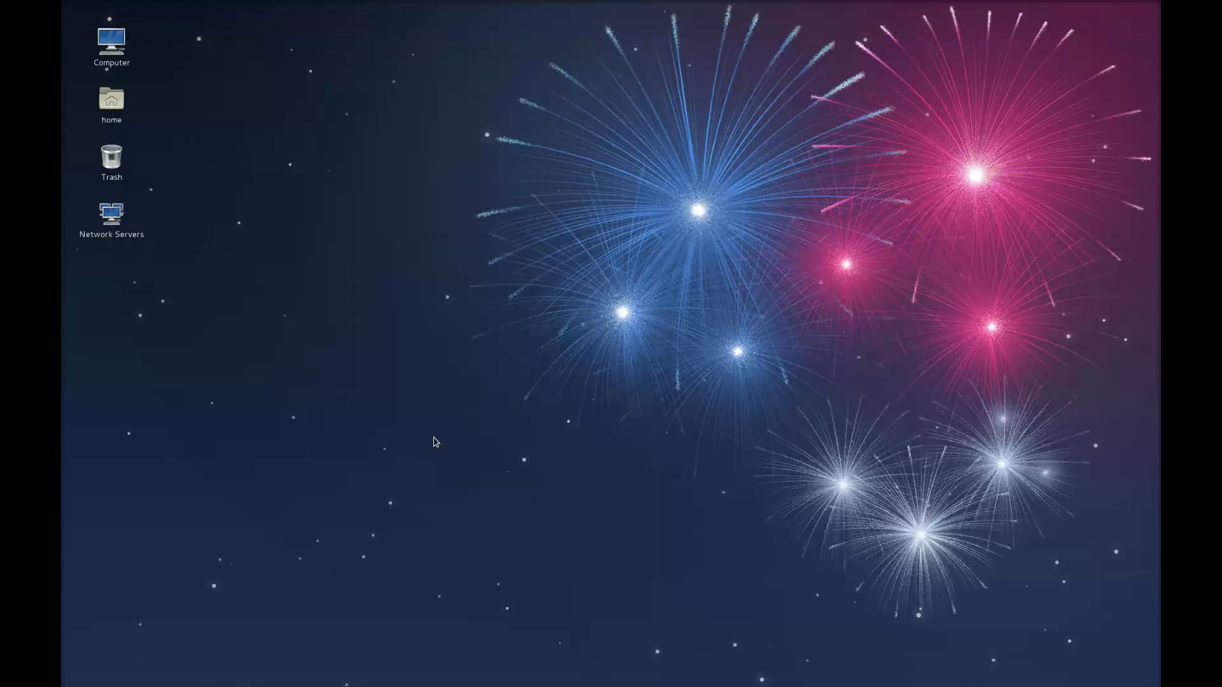
- Open Downloads, select the GrayDay archive and extracted GrayDay folder, then browse the root file system
left_click(390, 202)
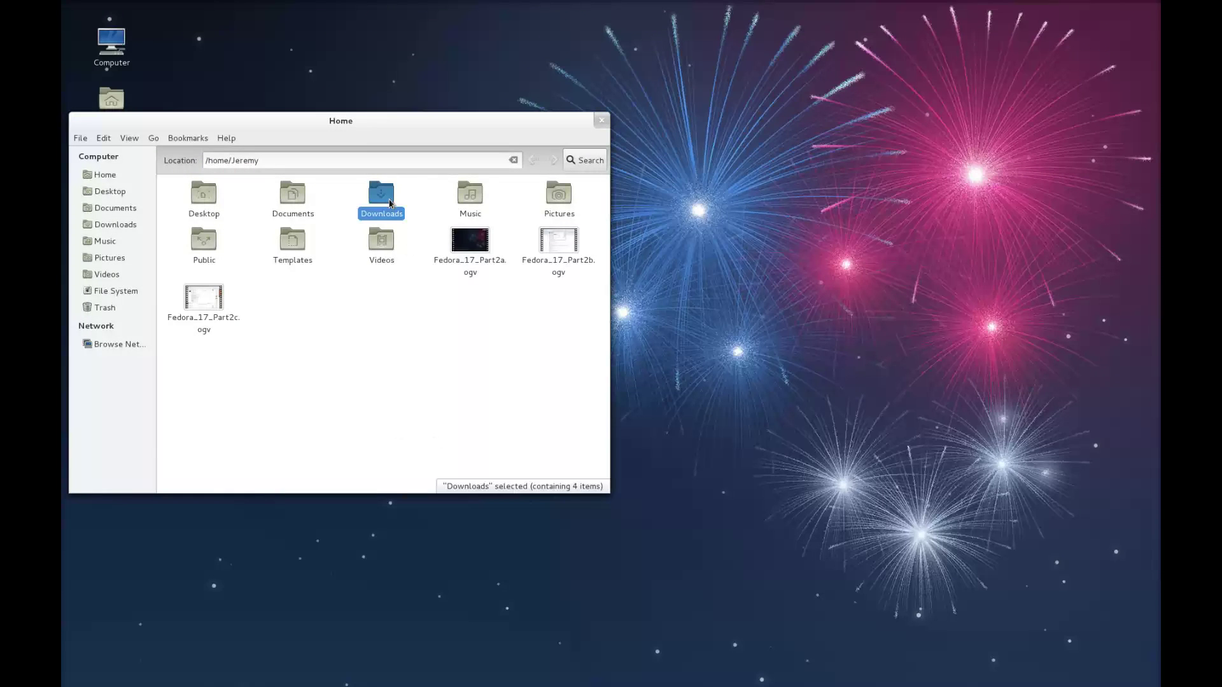
double_click(390, 203)
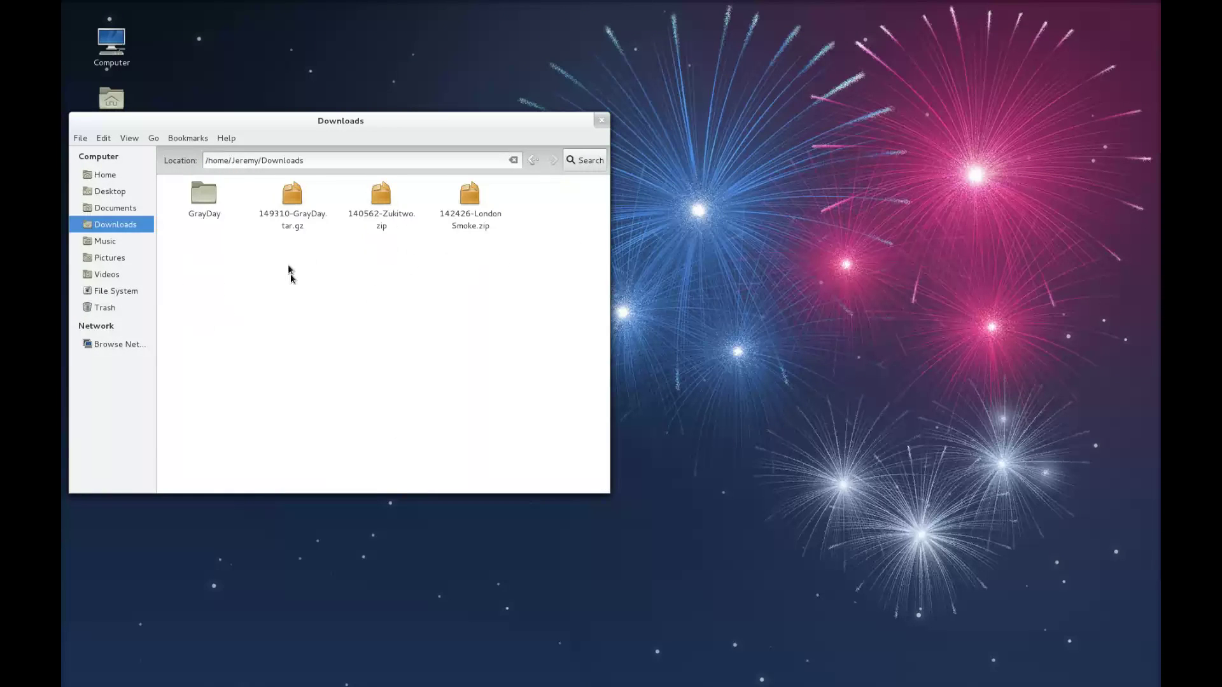
left_click(290, 224)
left_click(199, 198)
left_click_drag(325, 118, 485, 83)
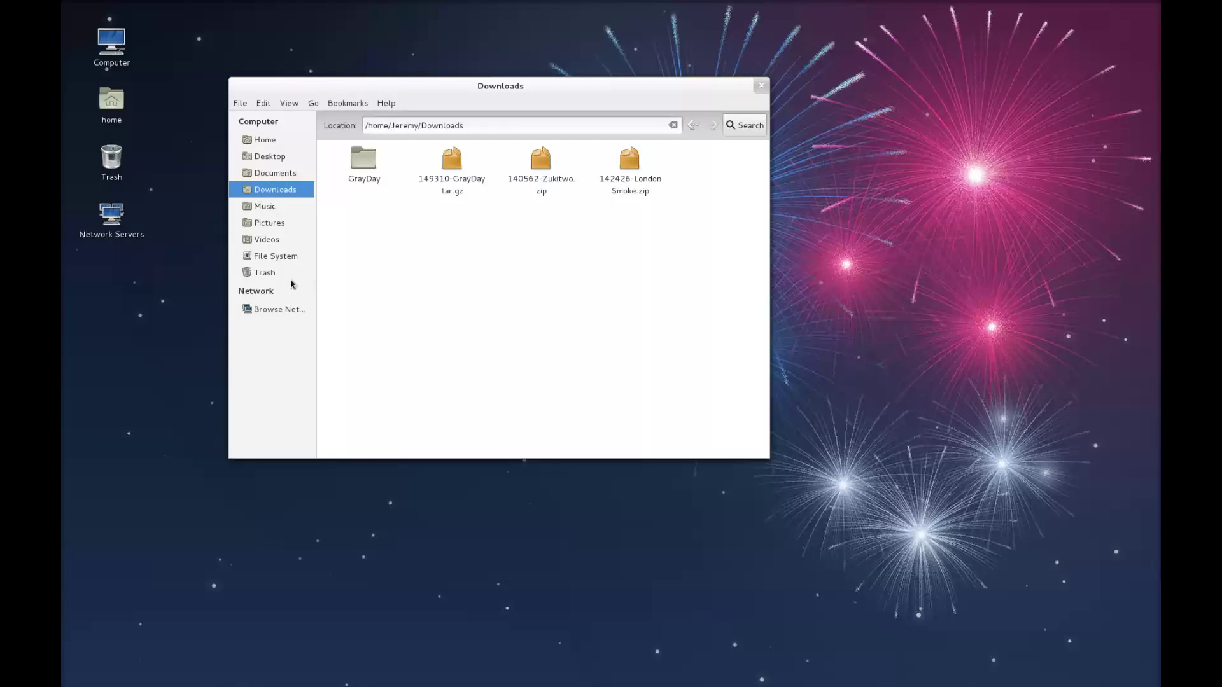
left_click(282, 257)
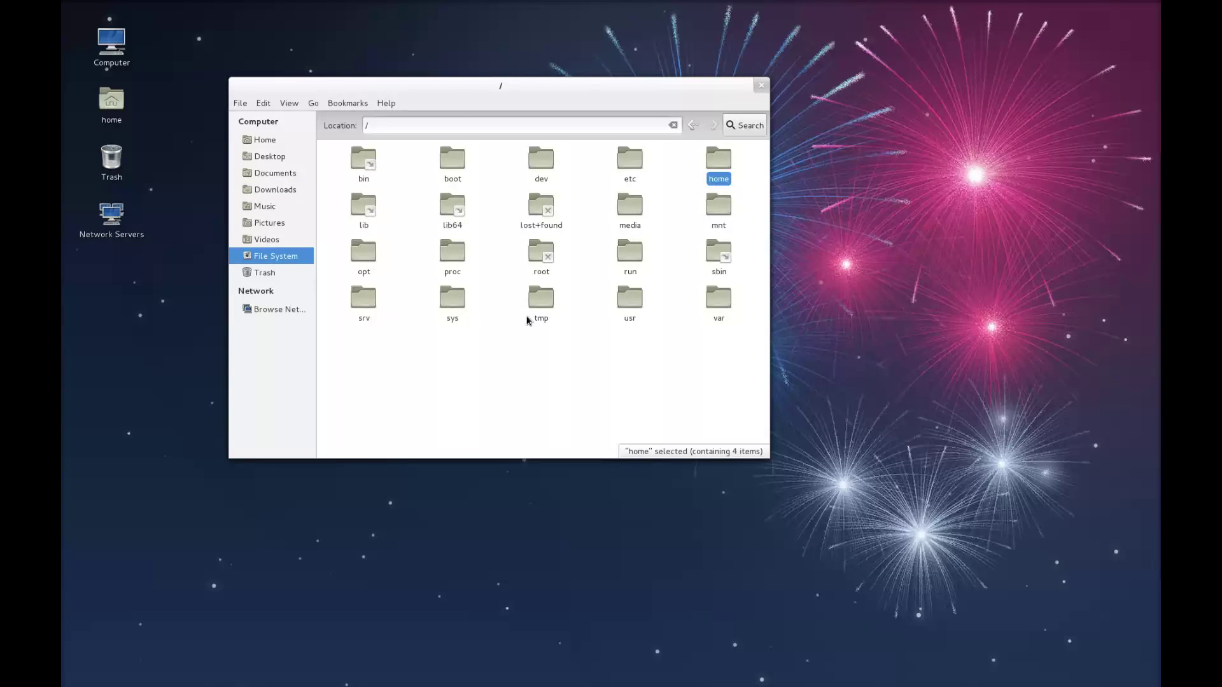
- Navigate from / through usr and share into /usr/share/themes to view the installed themes
double_click(631, 297)
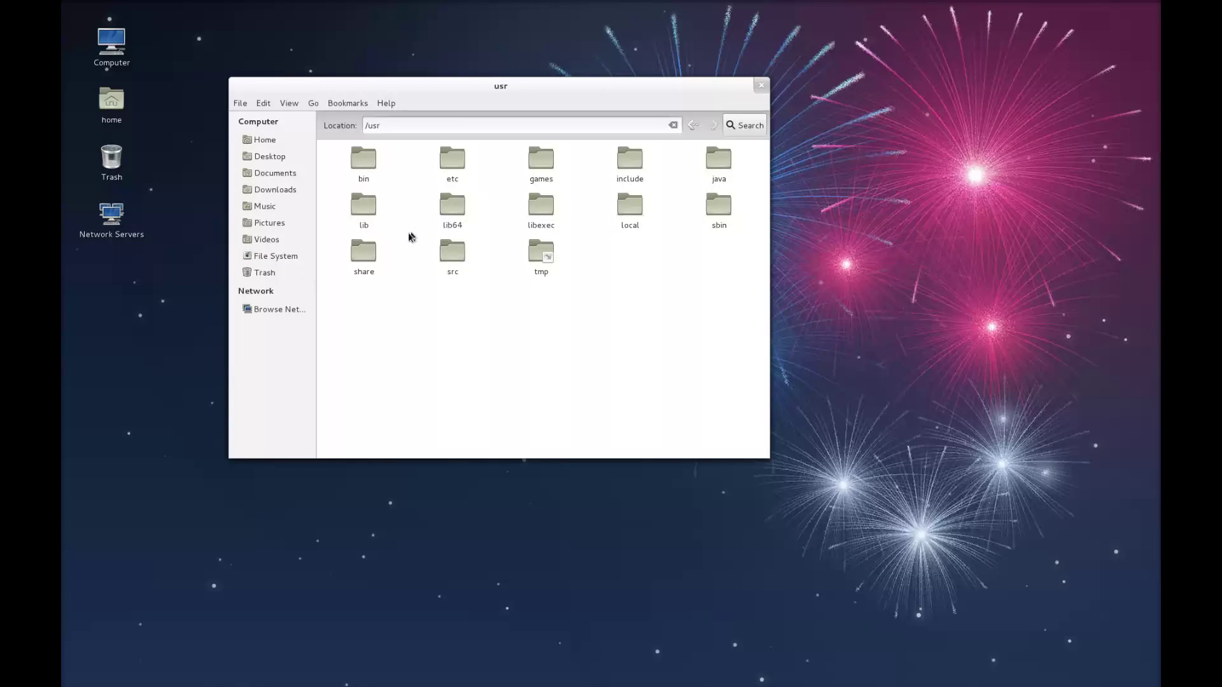
double_click(366, 256)
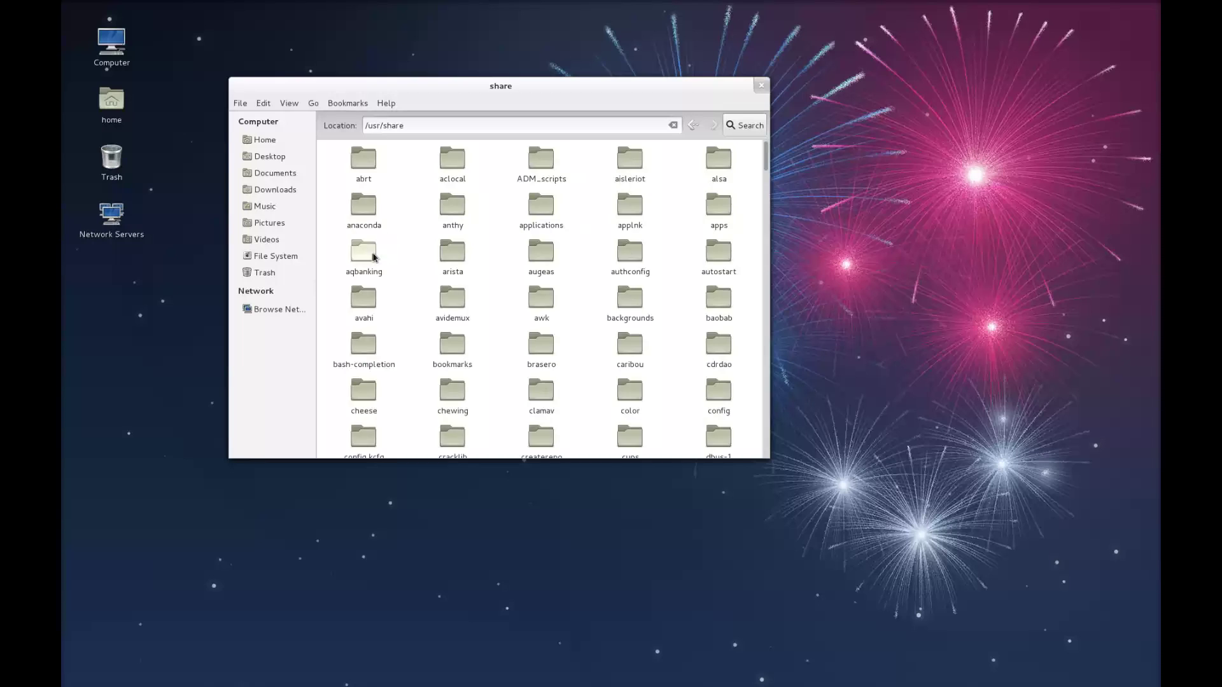
scroll(608, 369, "down", 5)
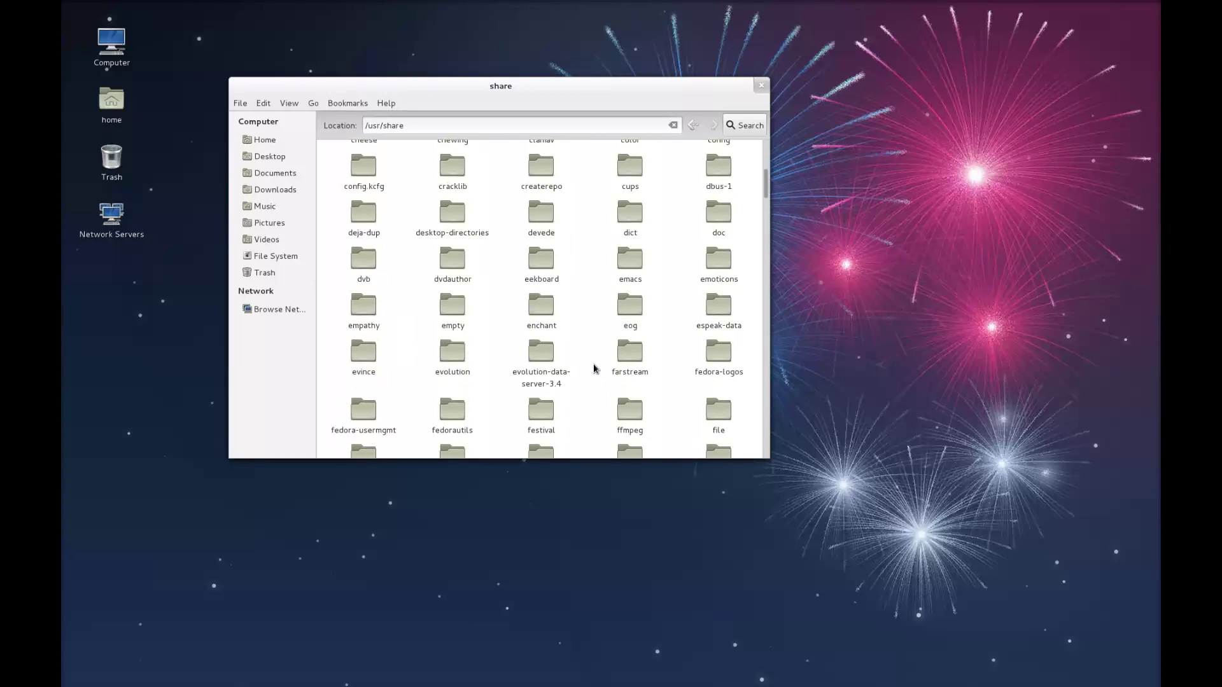
type("t")
key("Down")
key("Down")
key("Down")
key("Down")
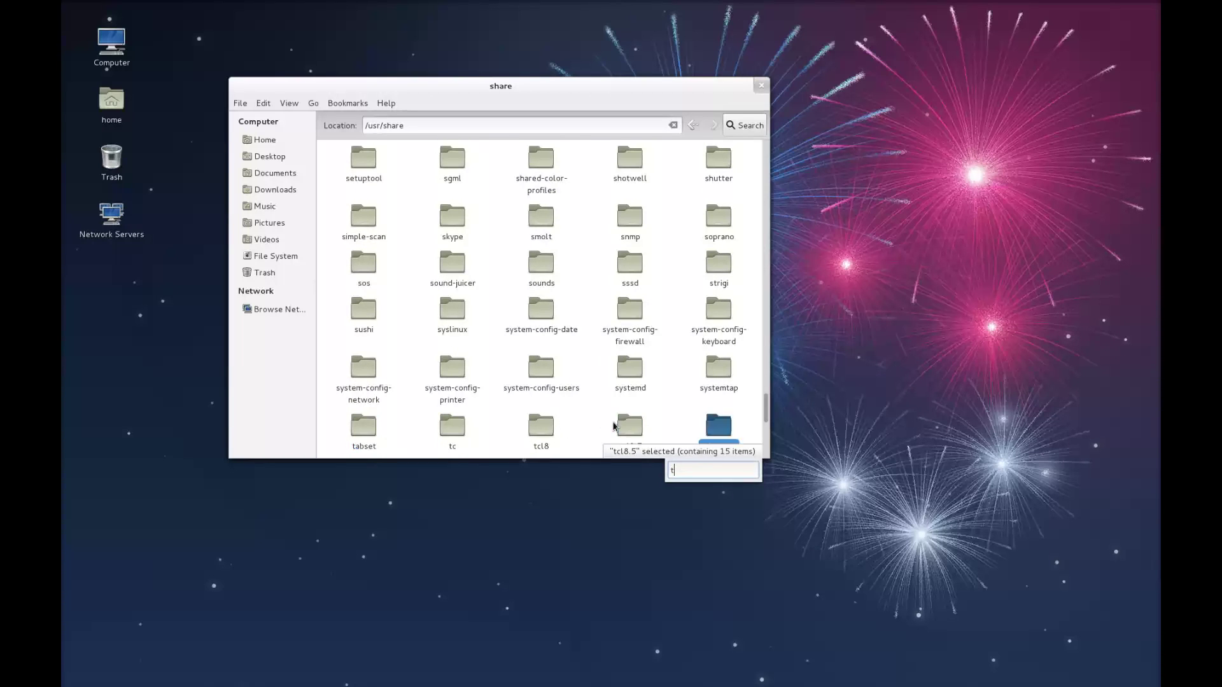
key("Down")
key("Down")
key("Down")
key("Down")
key("Down")
key("Down")
key("Down")
key("Down")
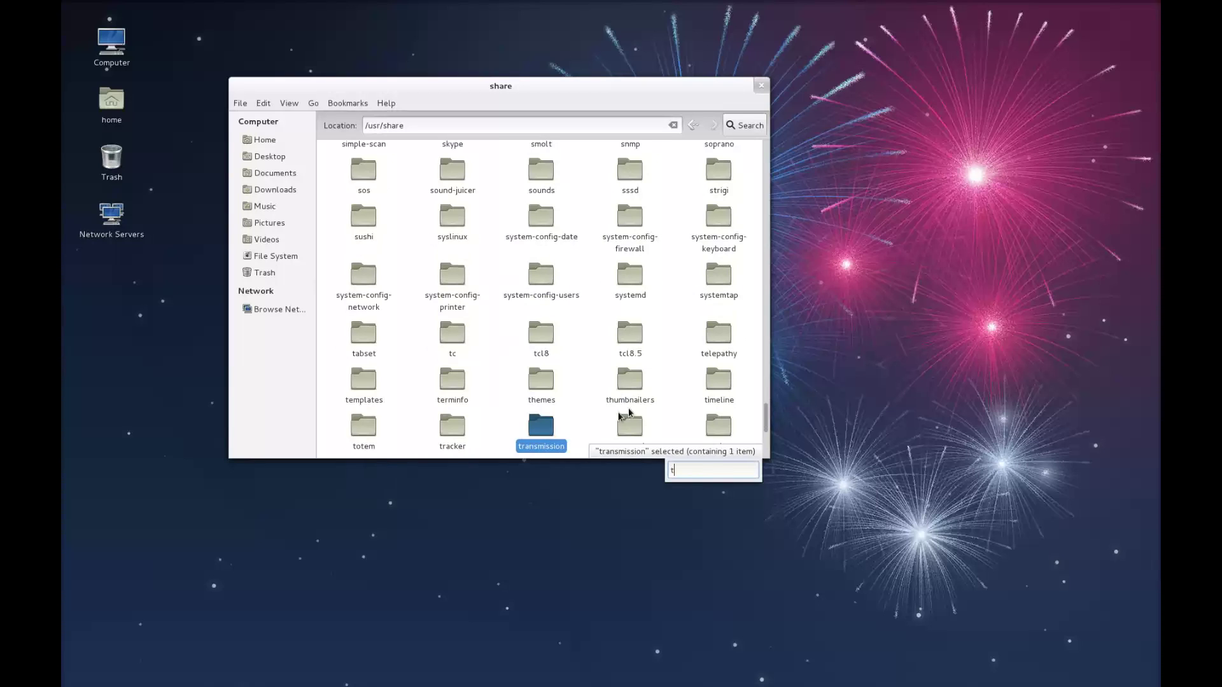
double_click(542, 382)
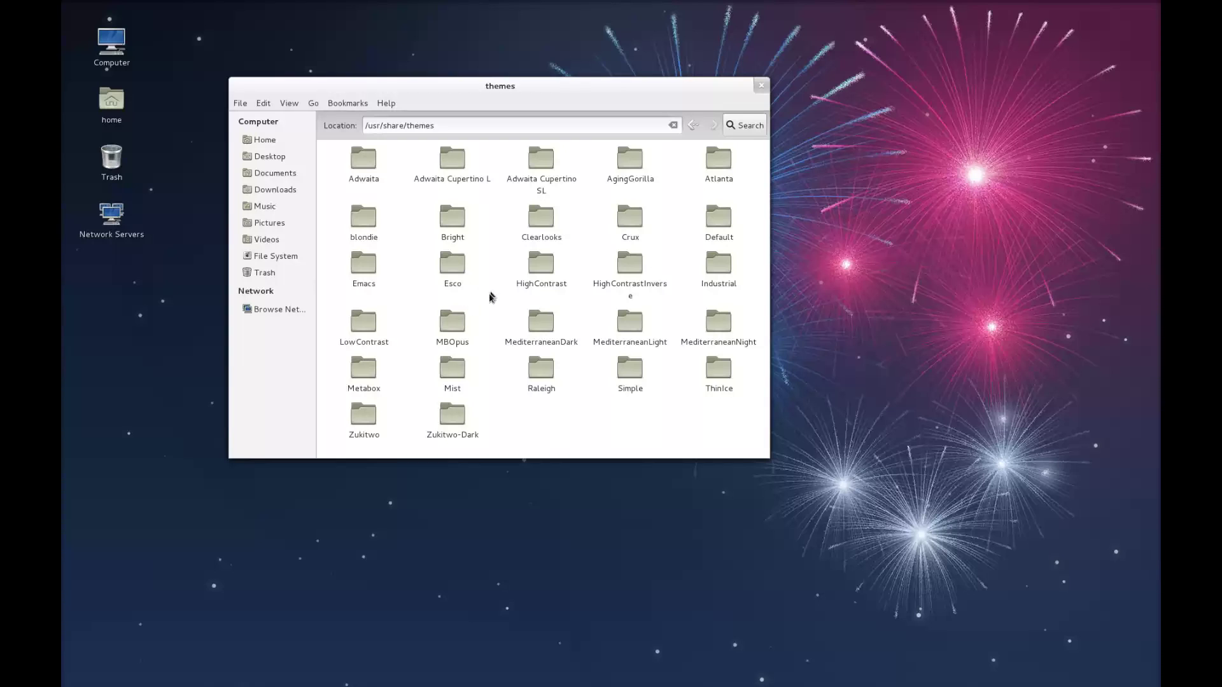
key("ctrl+t")
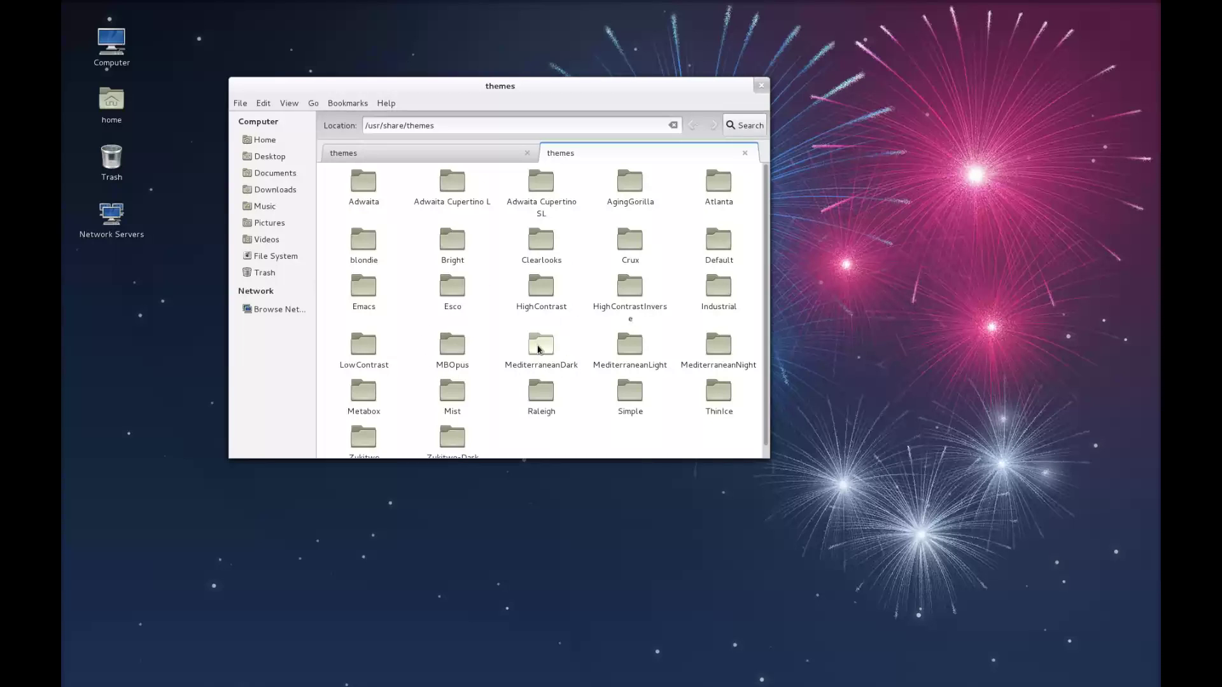
left_click(750, 155)
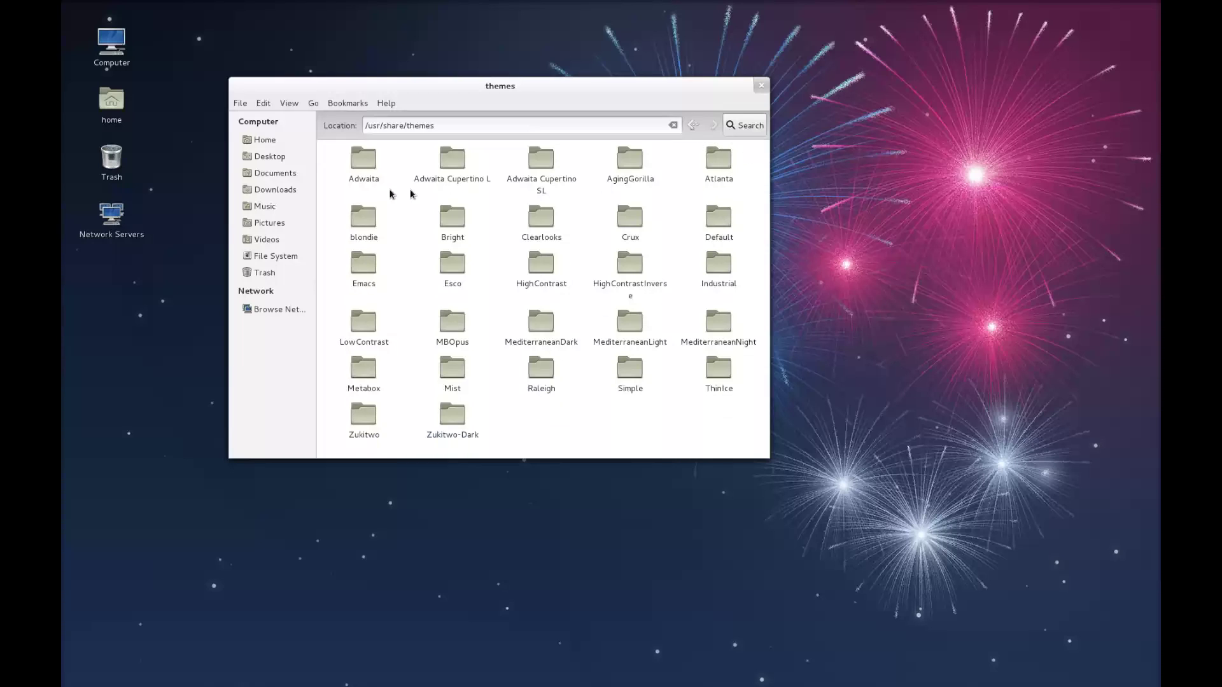
- Copy the GrayDay folder from Downloads
left_click(268, 191)
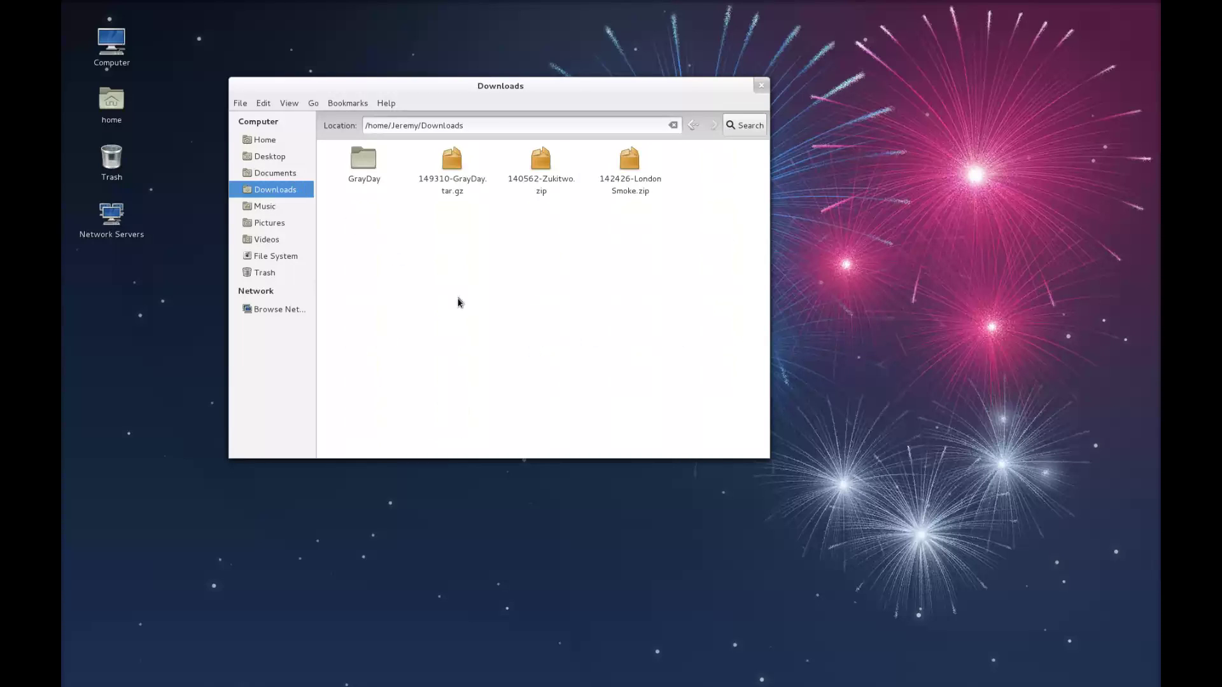
left_click(367, 183)
right_click(363, 184)
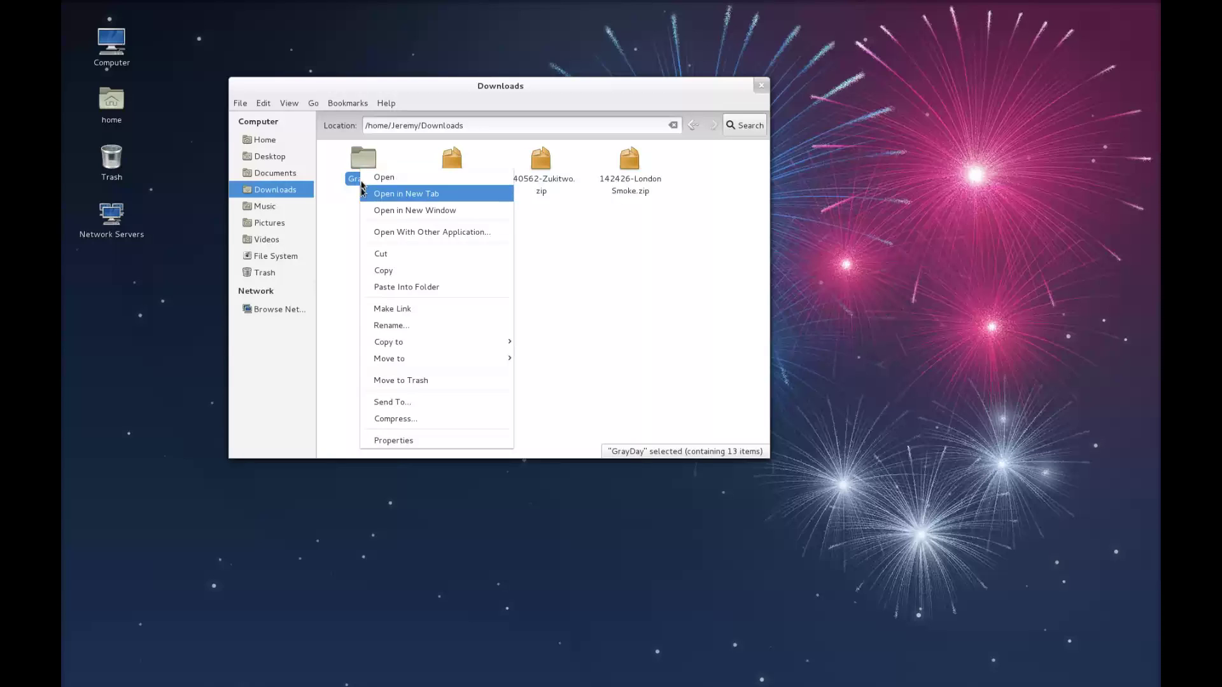
left_click(384, 270)
- Show hidden files in home and paste GrayDay into .themes, merging with the existing folder
key("ctrl+t")
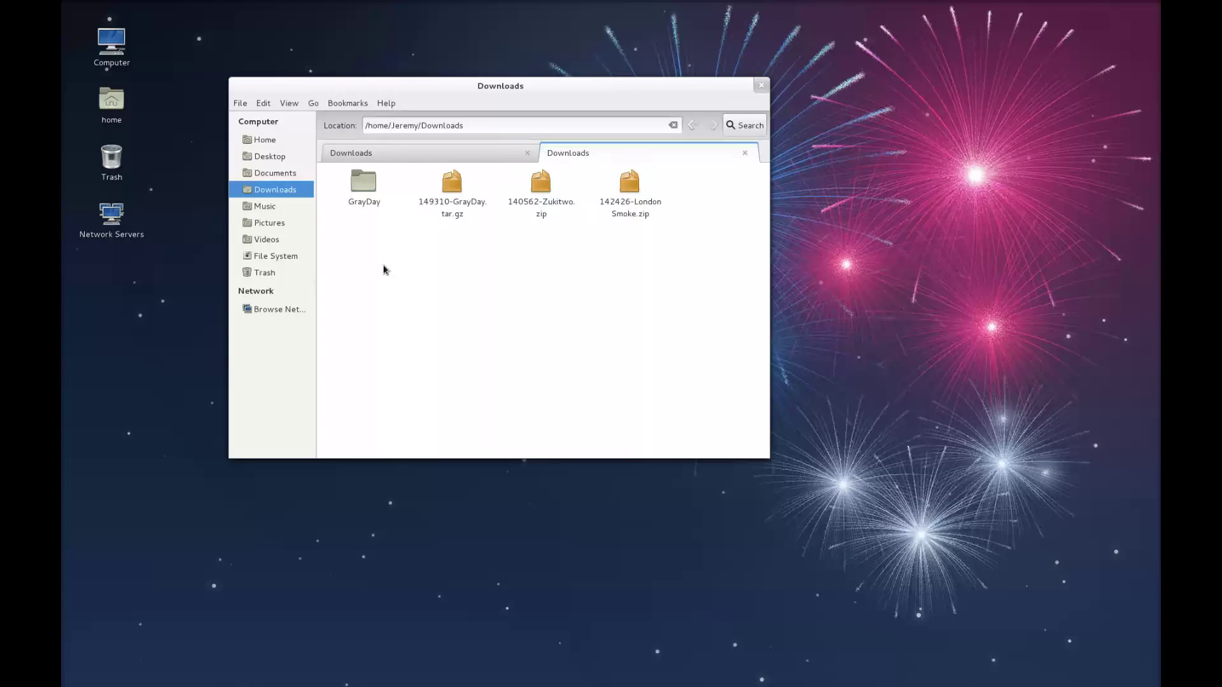
left_click(277, 140)
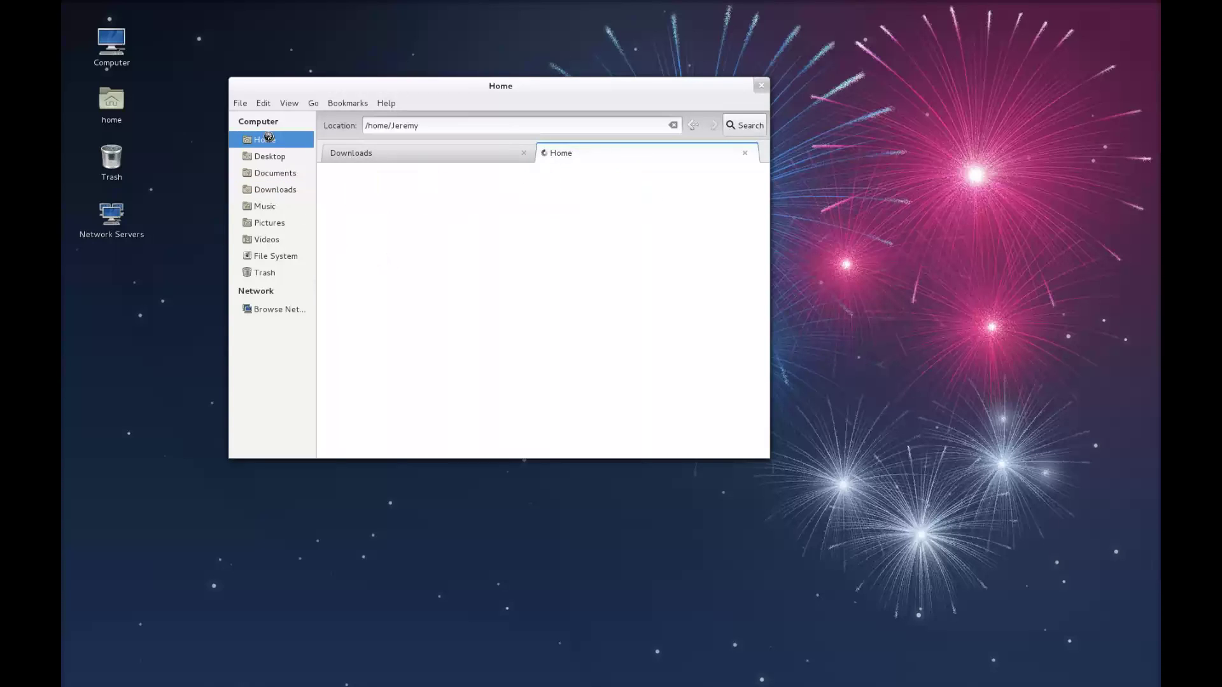
left_click(291, 103)
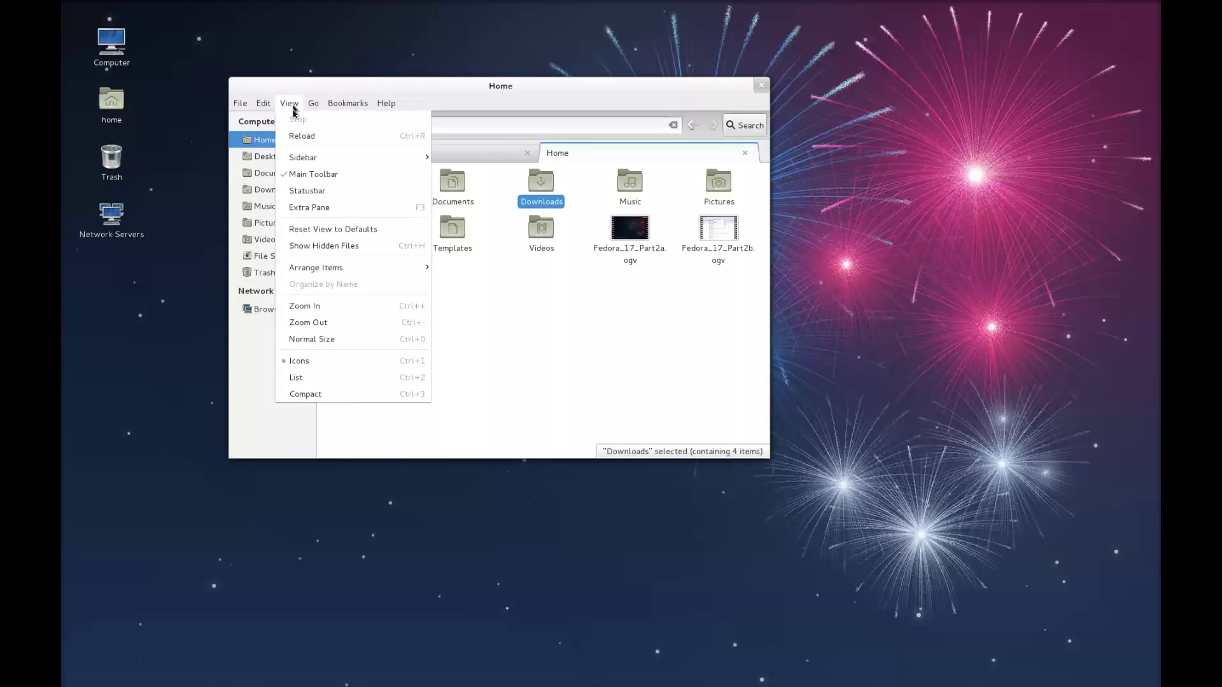
left_click(318, 246)
double_click(630, 414)
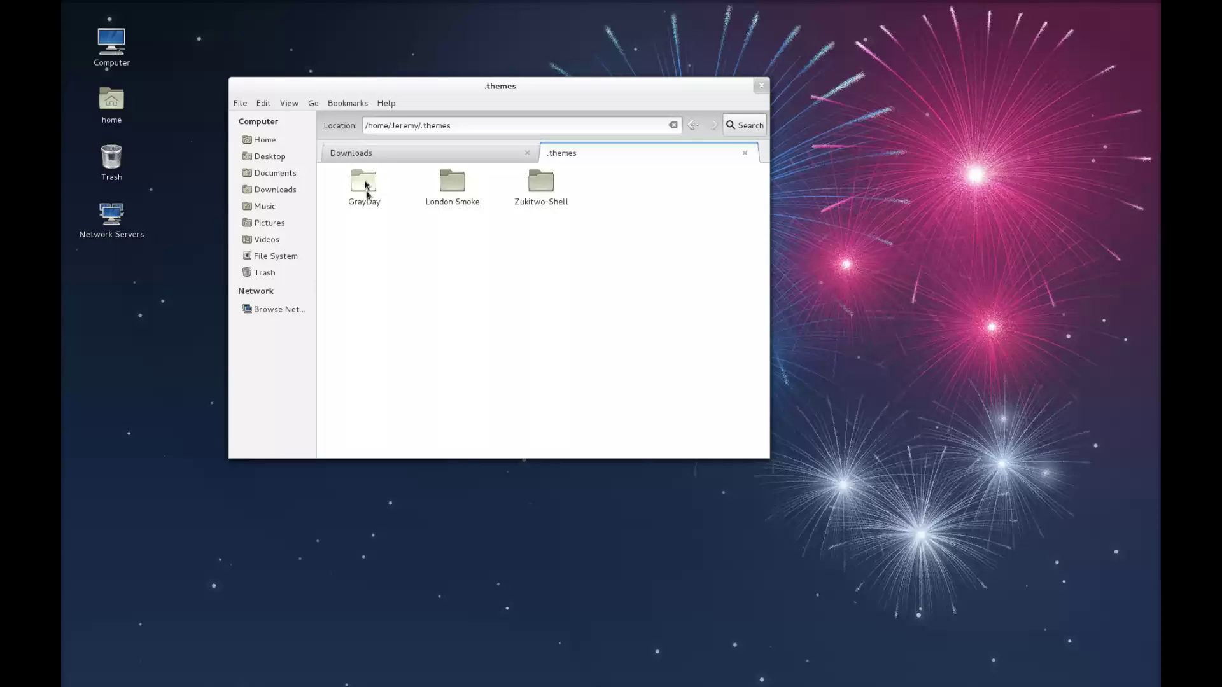
right_click(391, 248)
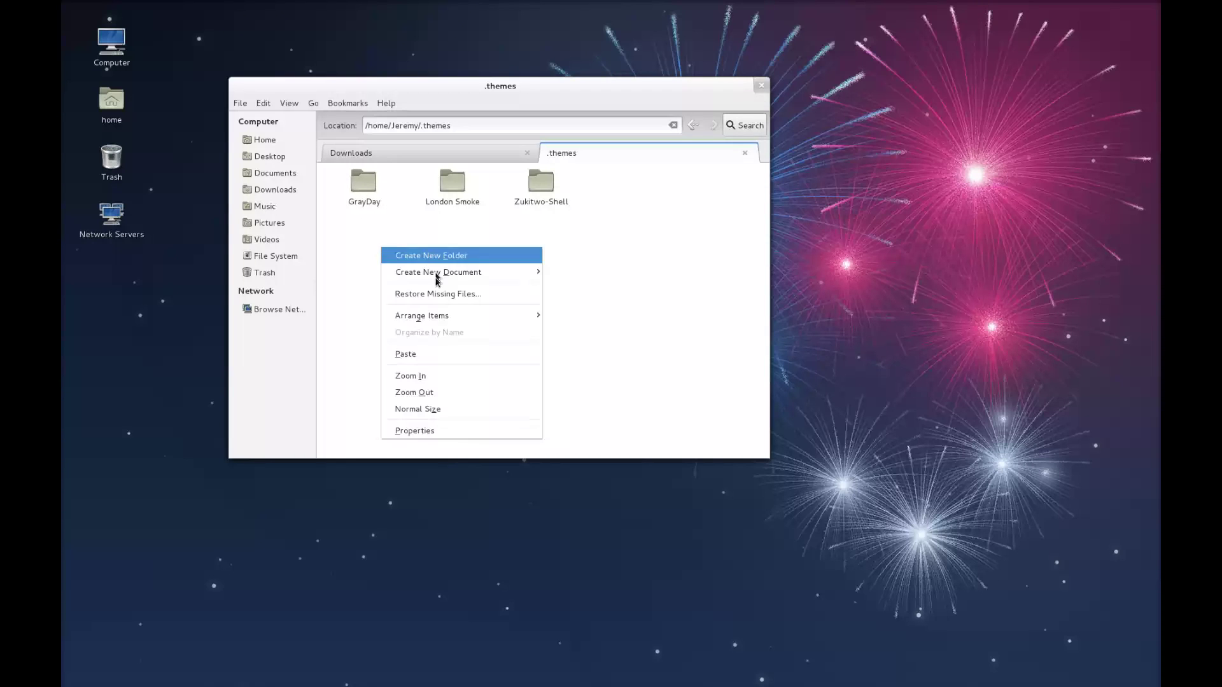
left_click(436, 355)
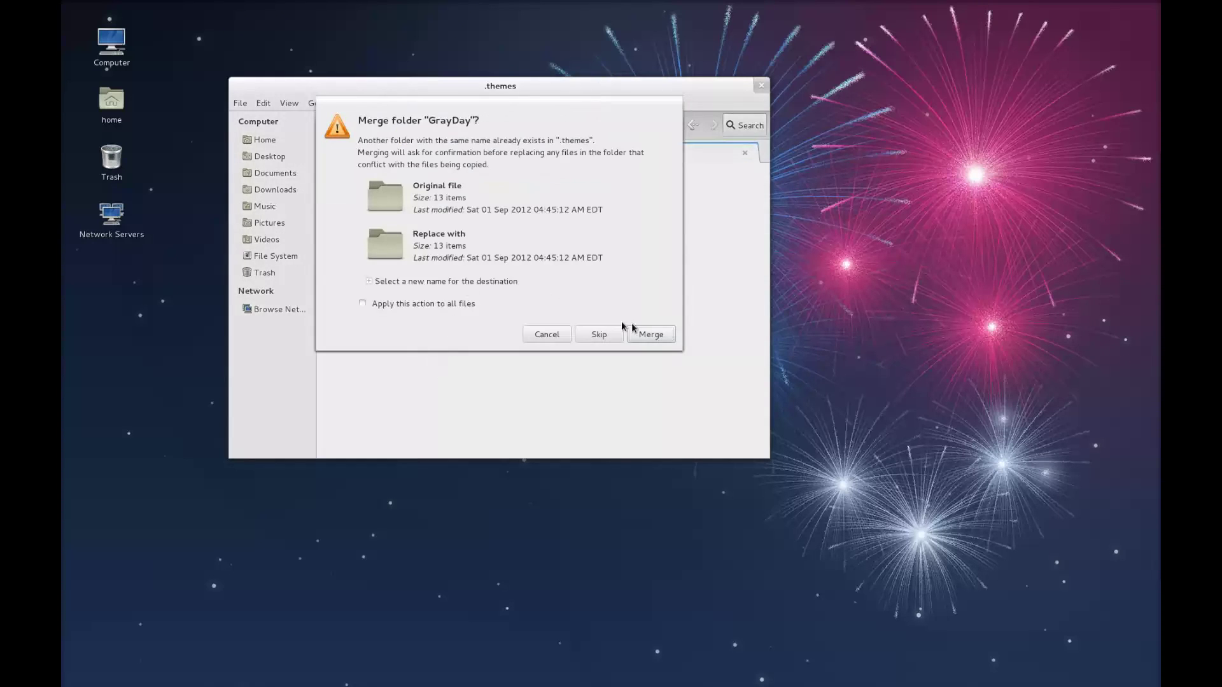
left_click(641, 336)
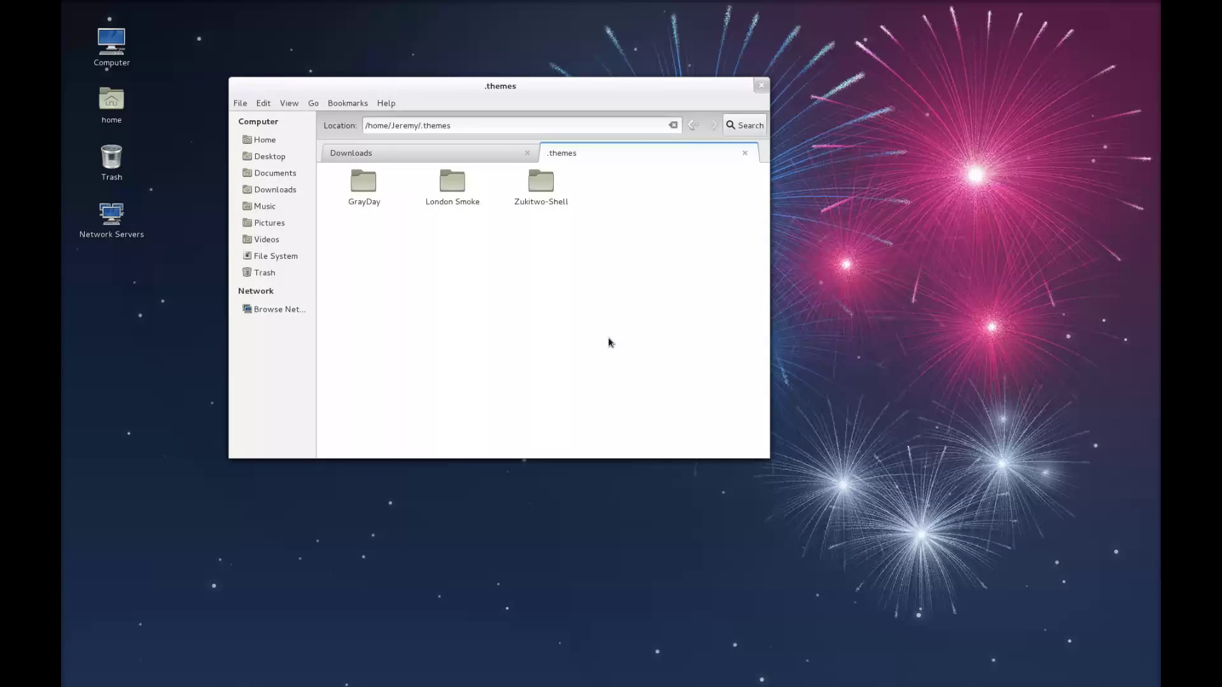
key("super")
type("gnome-tw")
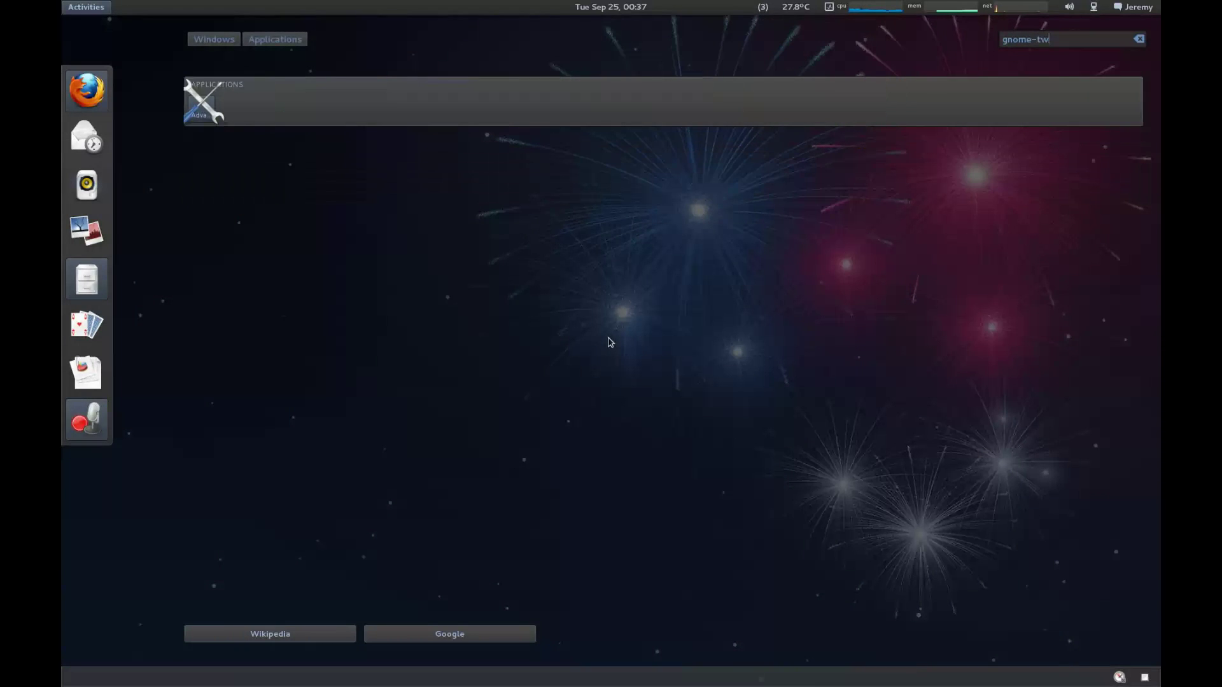
- Choose GrayDay as the GTK+ theme in Advanced Settings, then close the tweak tool
key("Return")
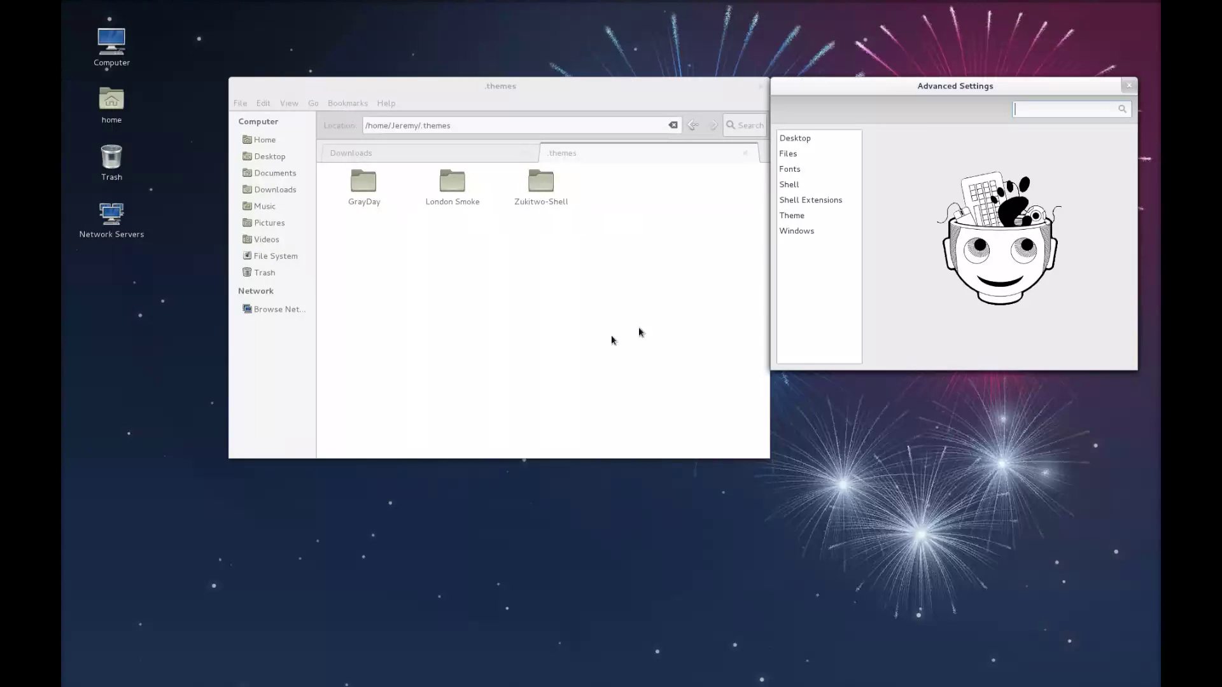
left_click(796, 218)
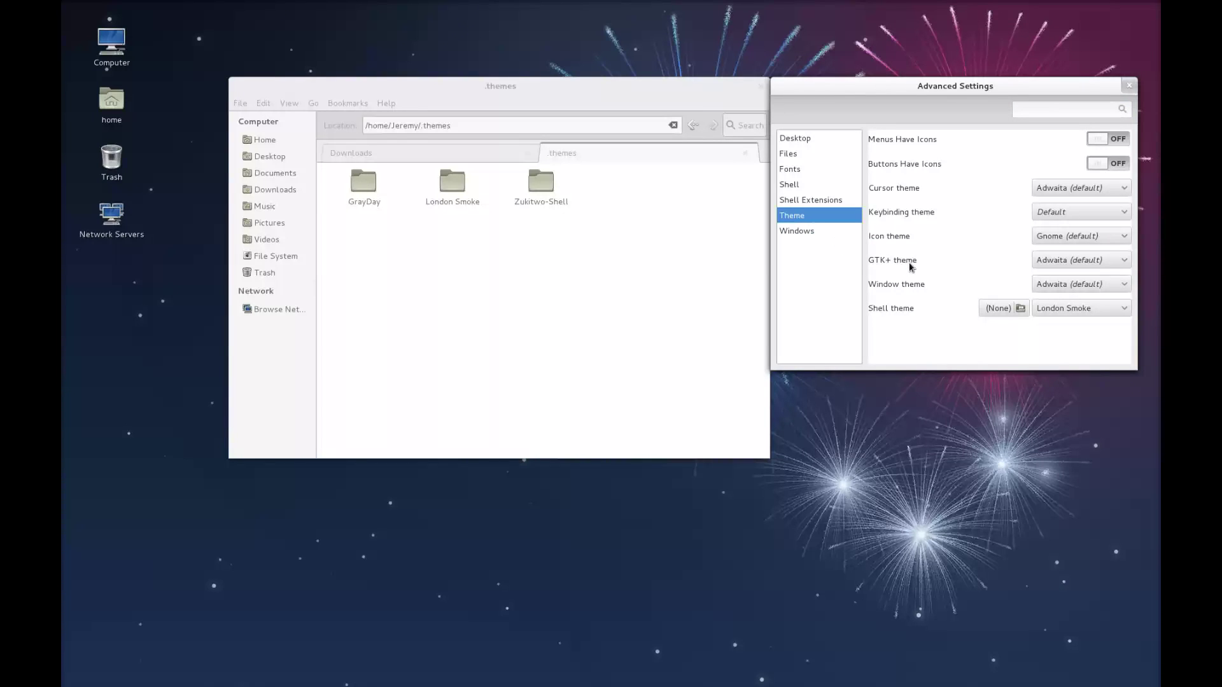
left_click(1055, 262)
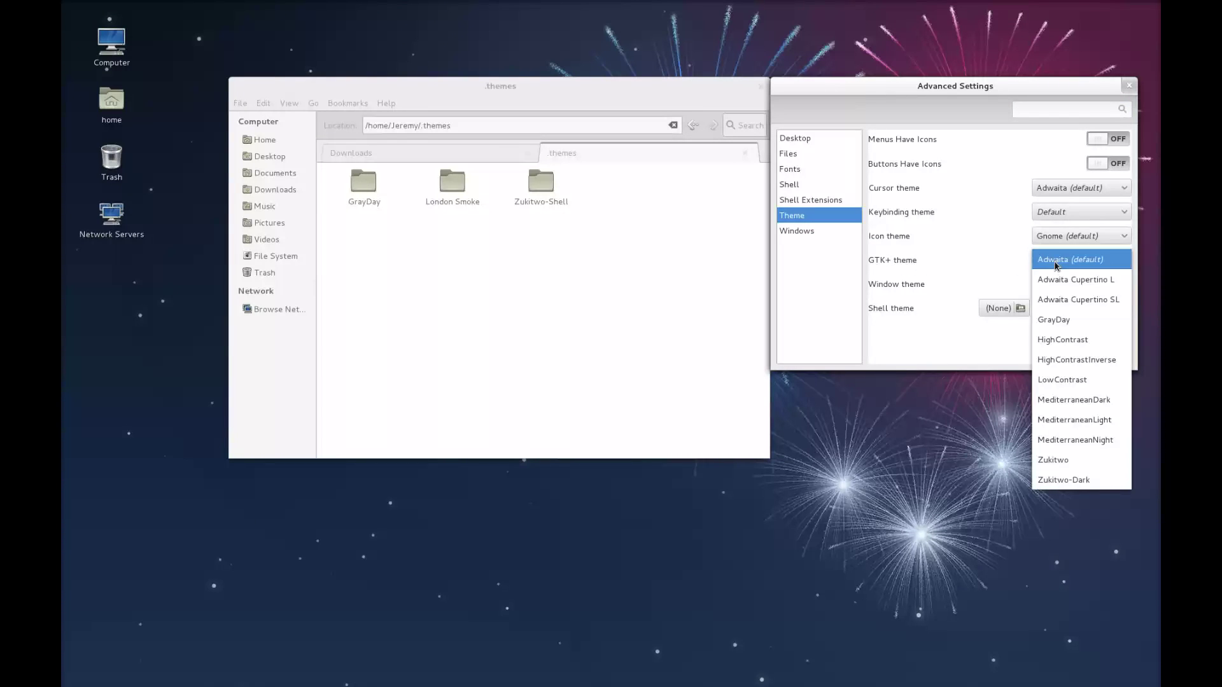
left_click(1052, 320)
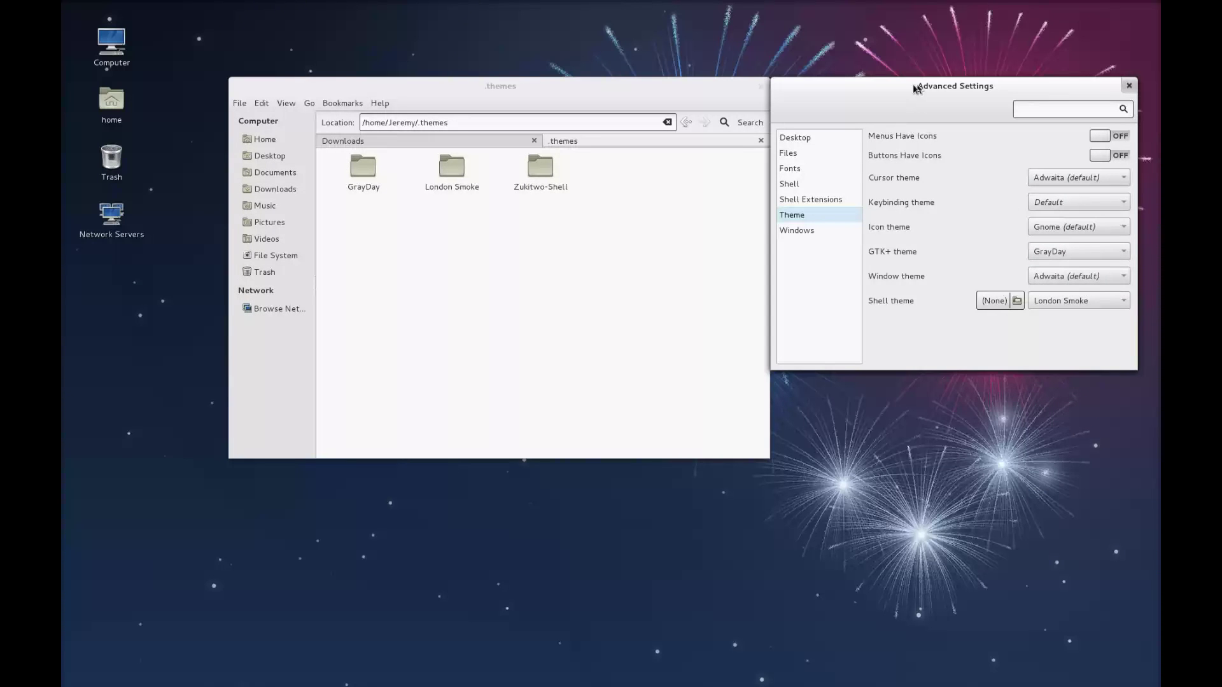
left_click_drag(917, 88, 605, 133)
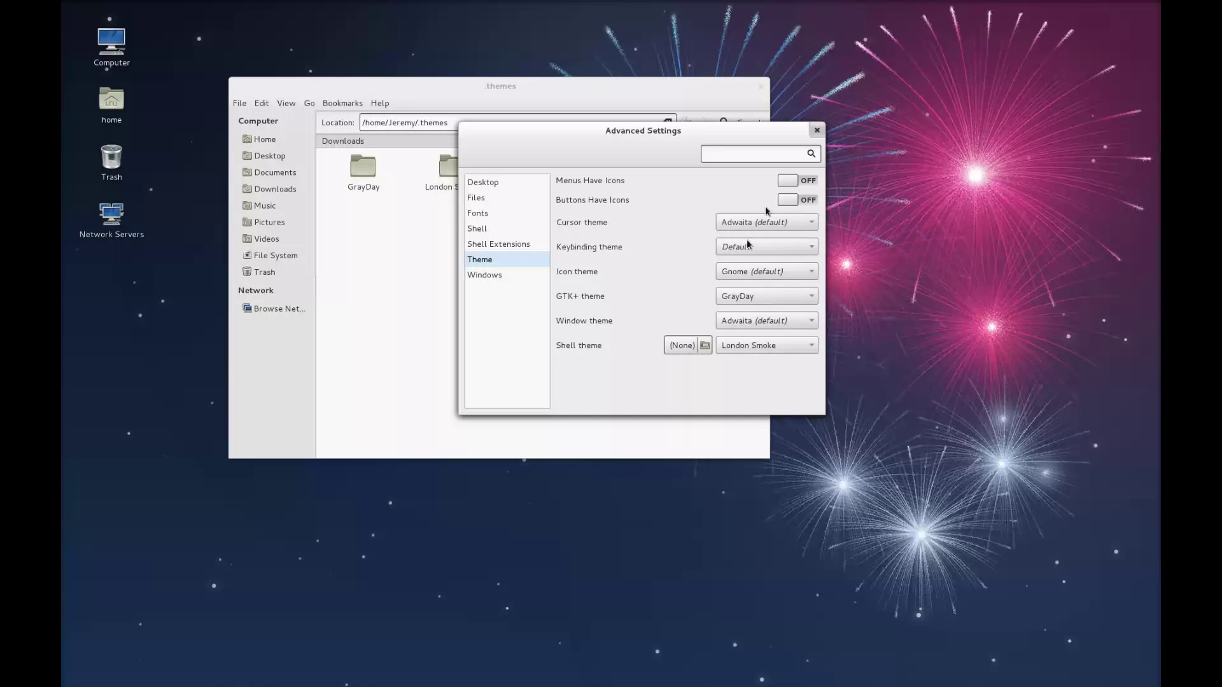
left_click(817, 129)
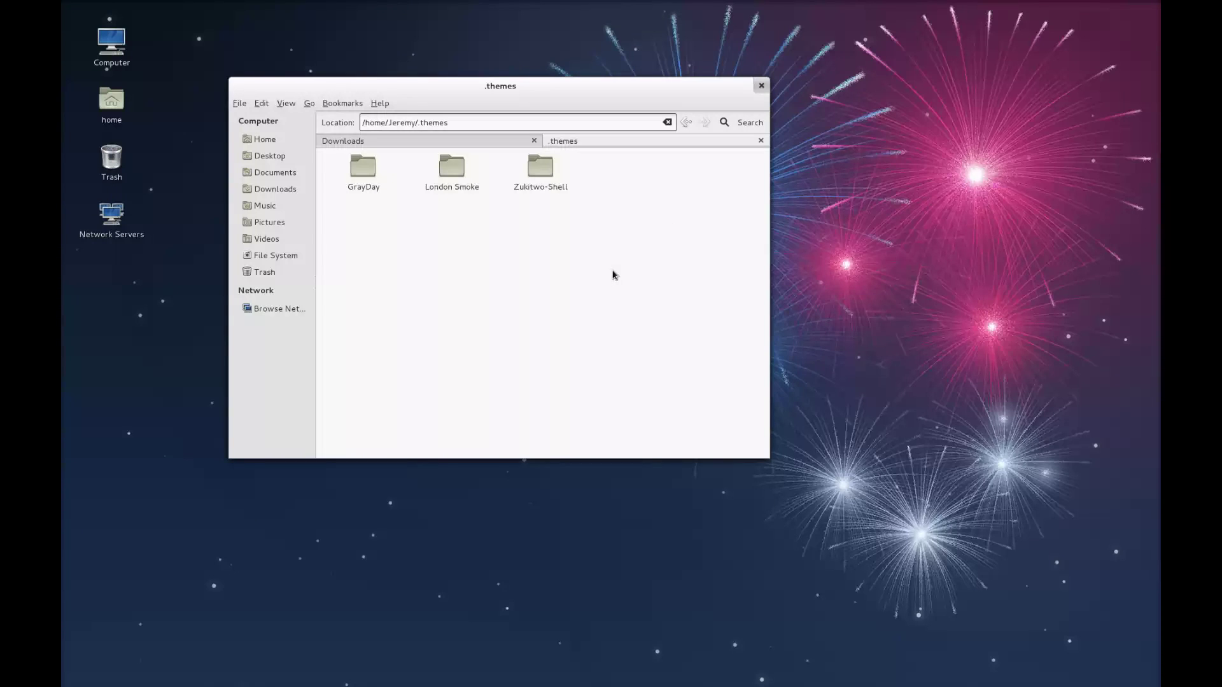
key("alt+F2")
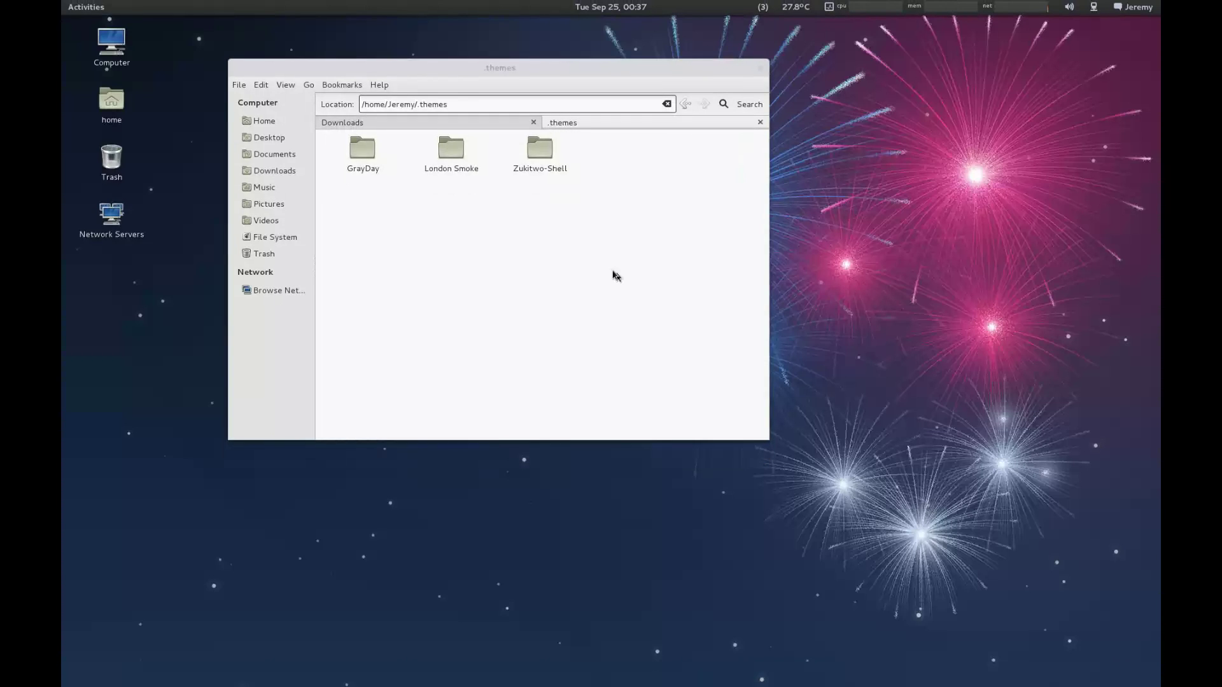
left_click(1154, 7)
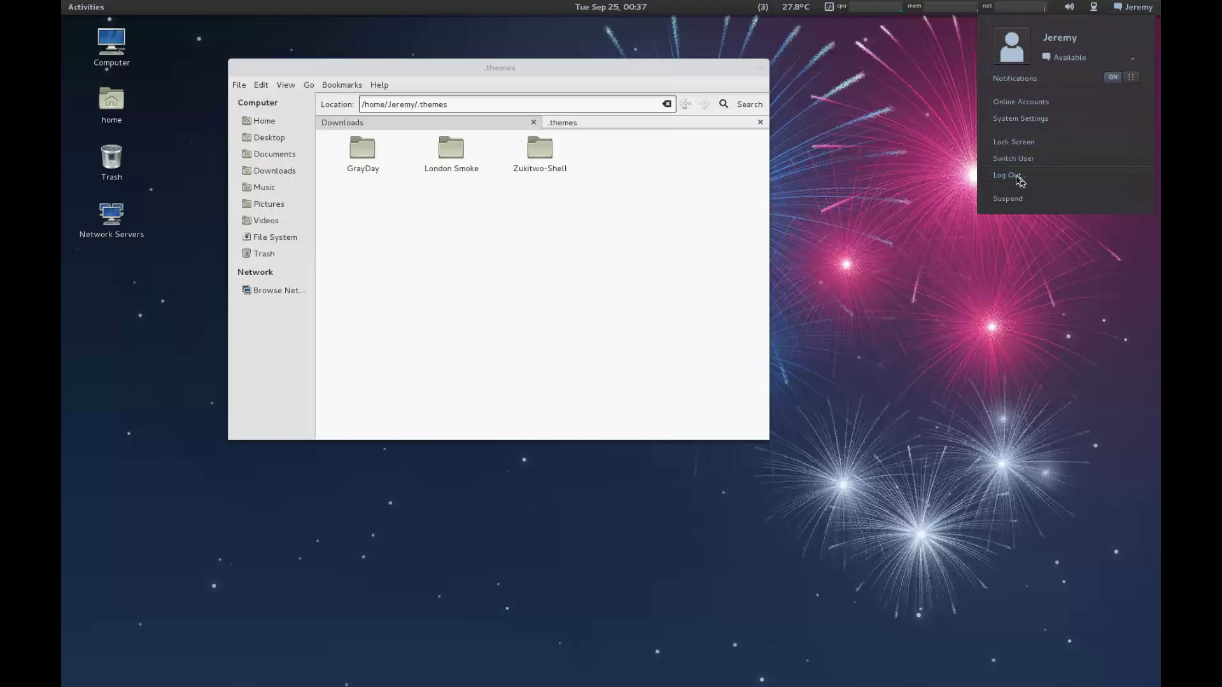
left_click(1130, 8)
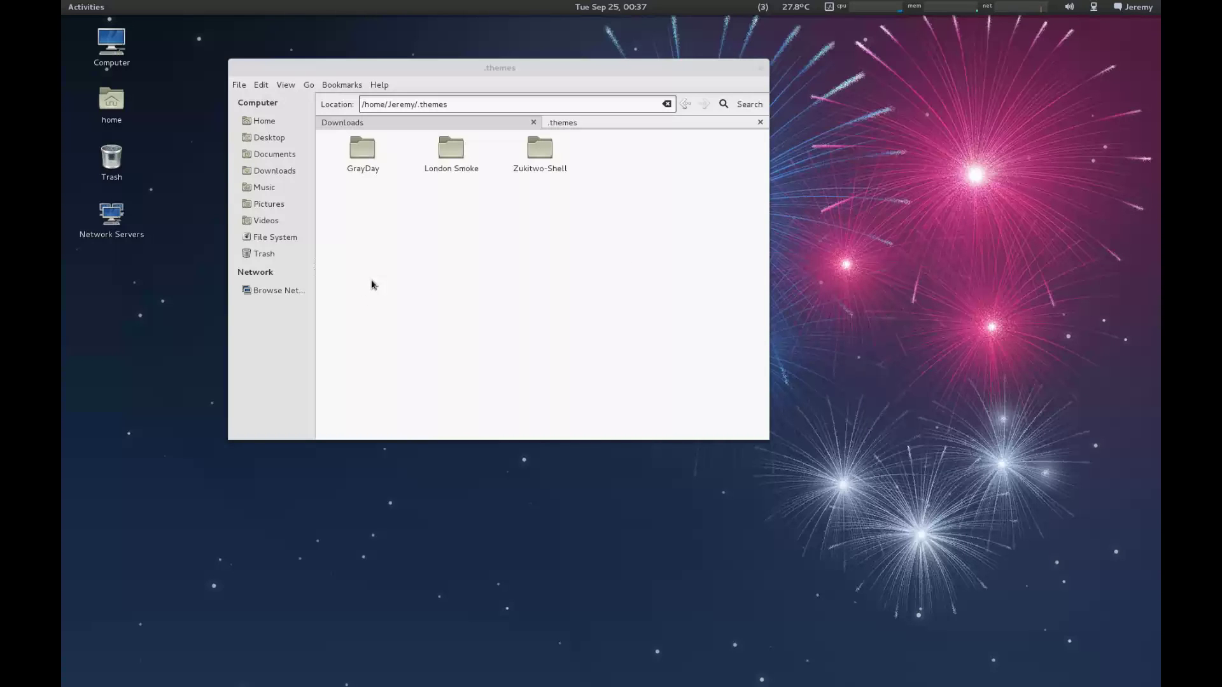
key("super")
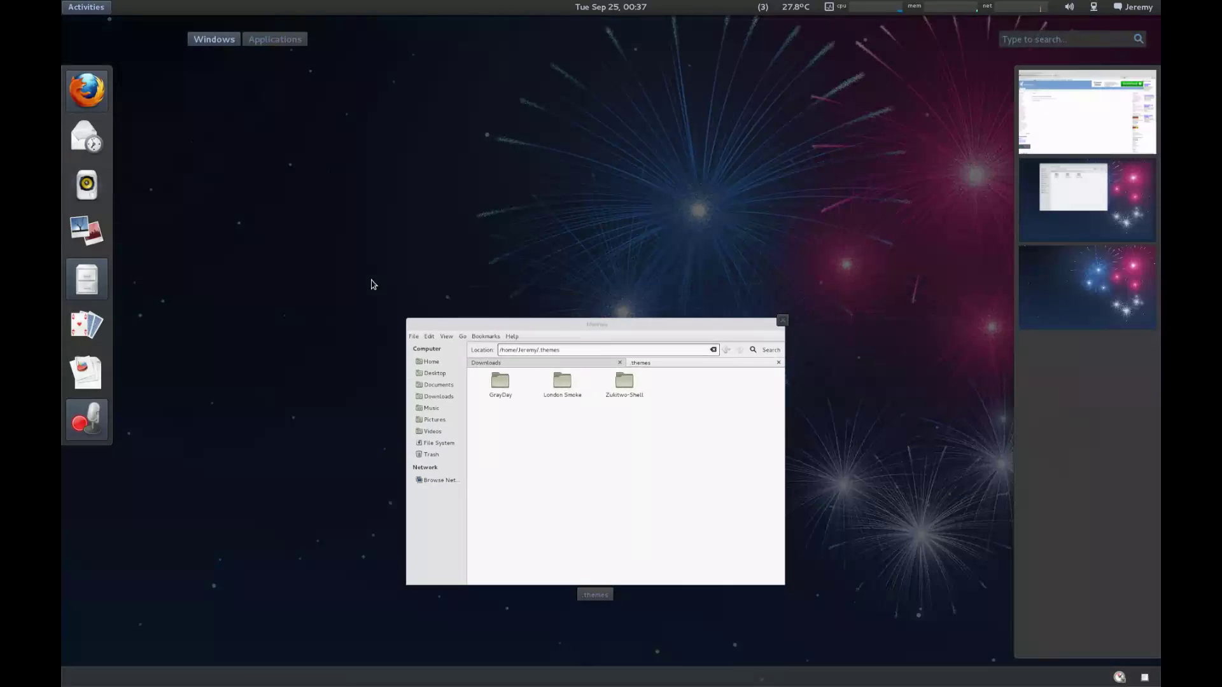
- Launch the tweak tool by searching 'gnome-tweak' and show its Theme settings
left_click(275, 40)
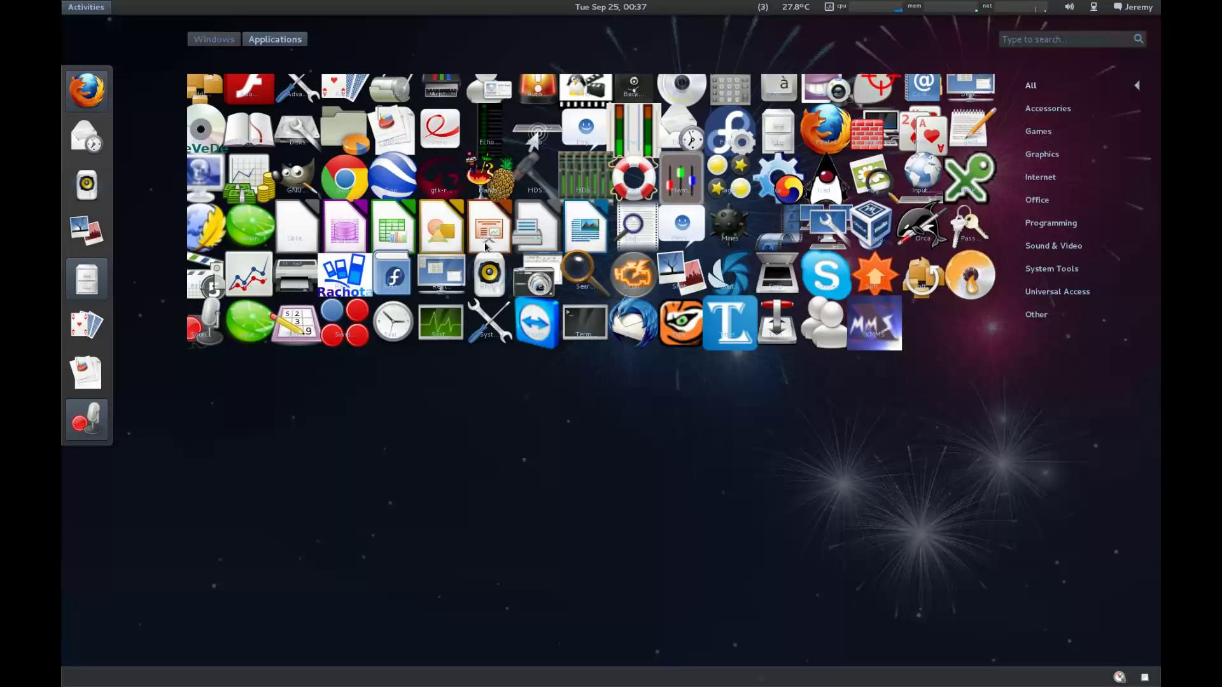
type("gn")
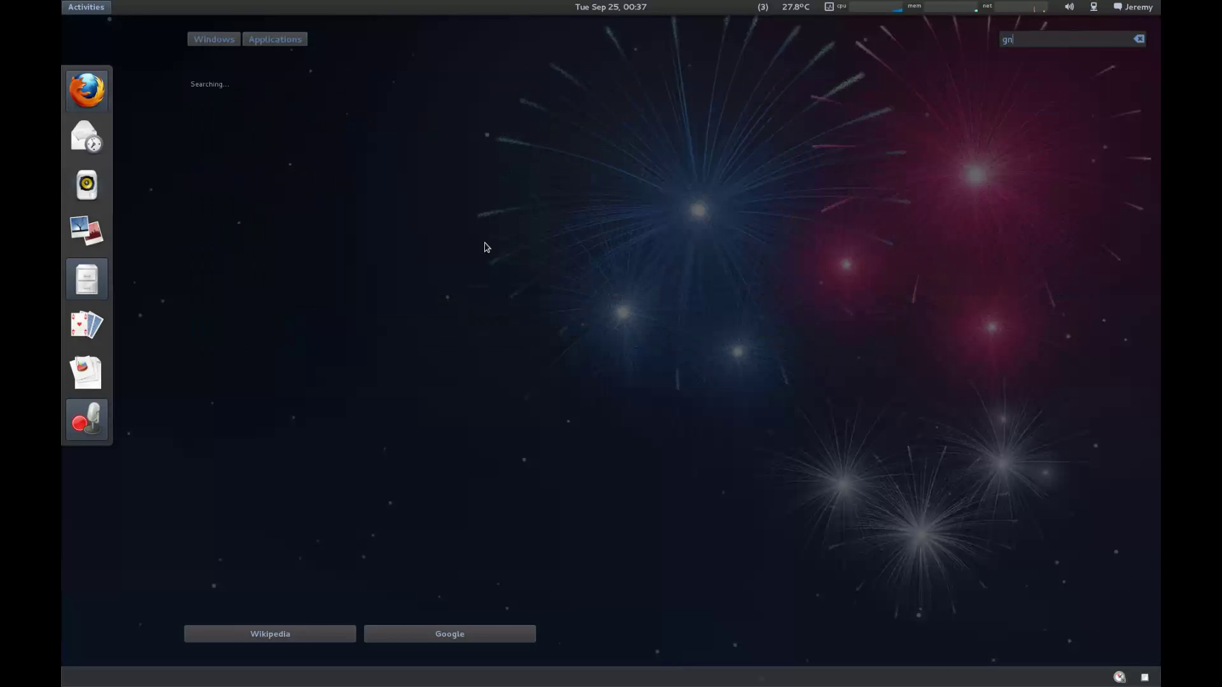
type("ome-tweak")
key("Return")
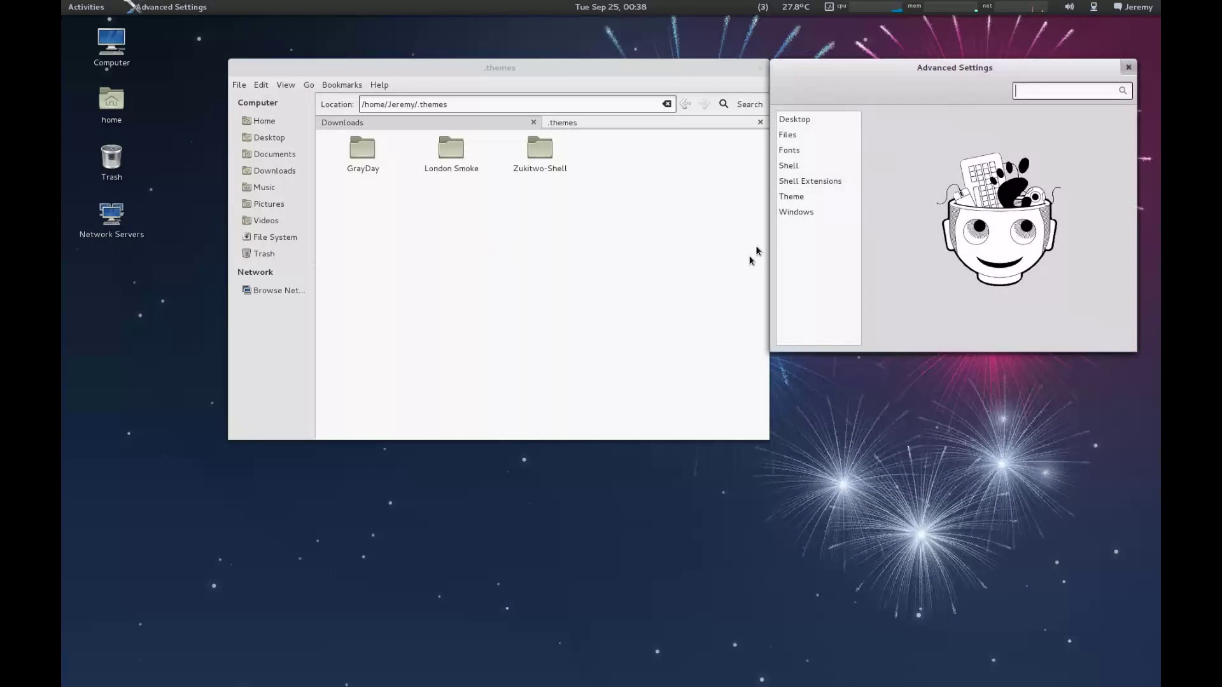
left_click(789, 198)
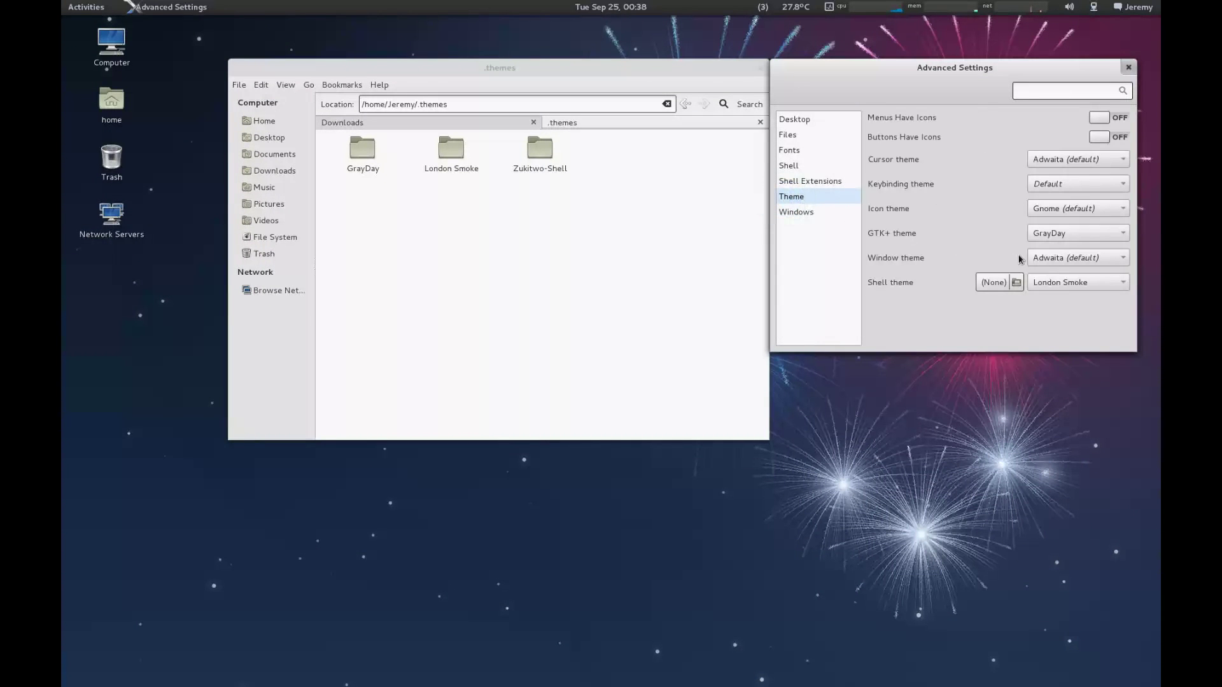
- Try GrayDay as window theme, revert it to Adwaita (default), and apply GrayDay as shell theme
left_click(1049, 240)
left_click(1047, 263)
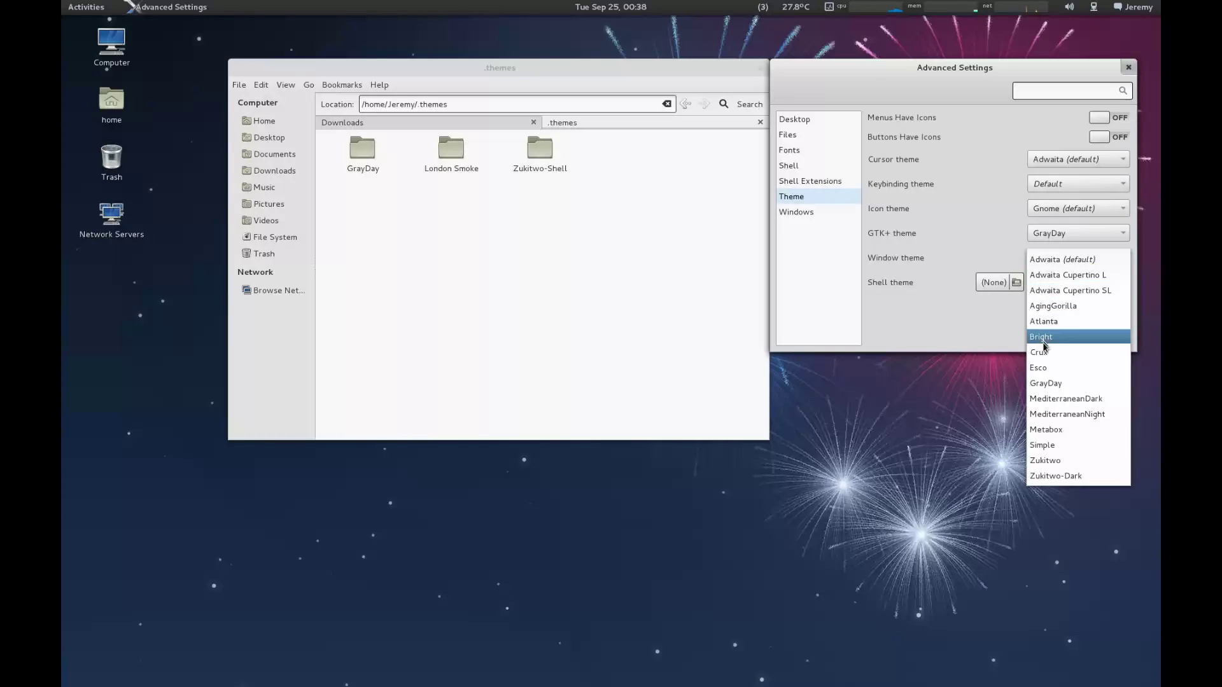
left_click(1044, 385)
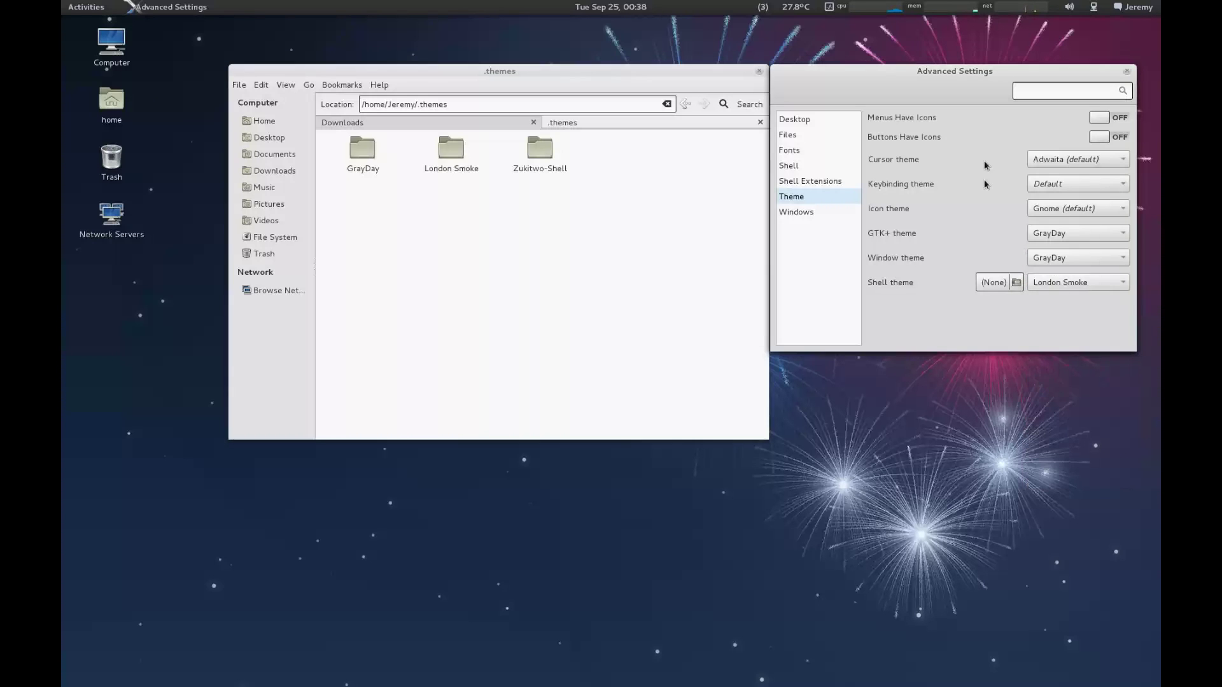
left_click_drag(948, 66, 635, 81)
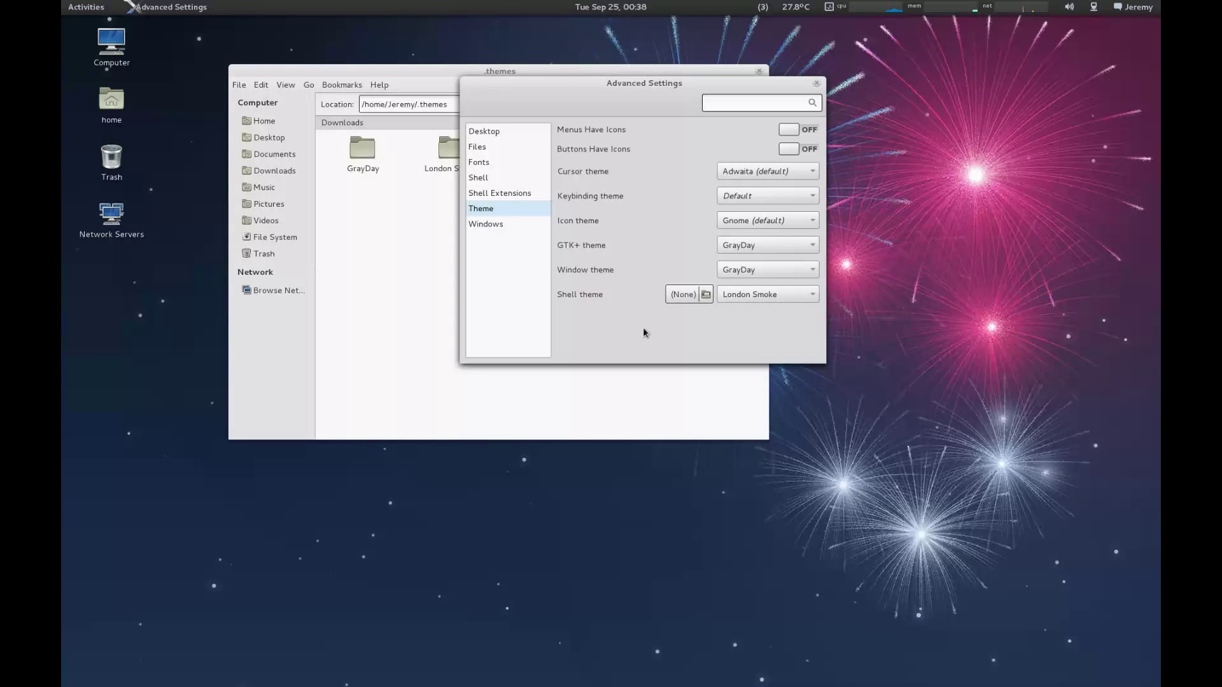
left_click(738, 271)
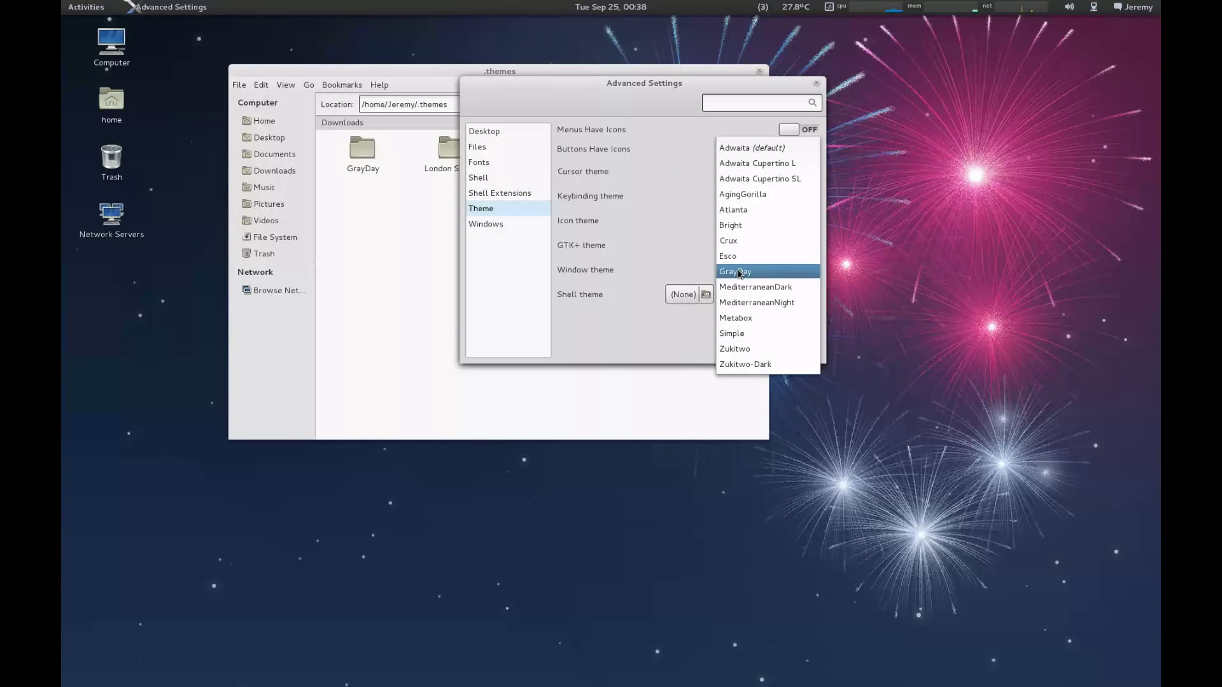
left_click(748, 148)
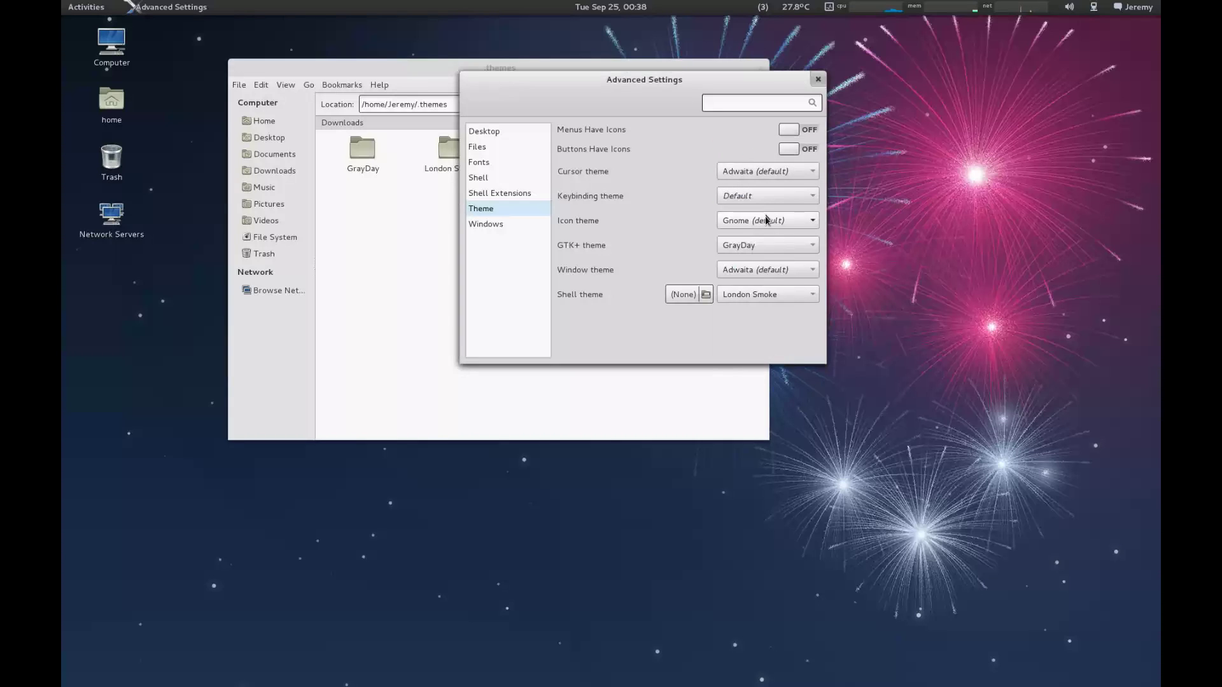
left_click(746, 296)
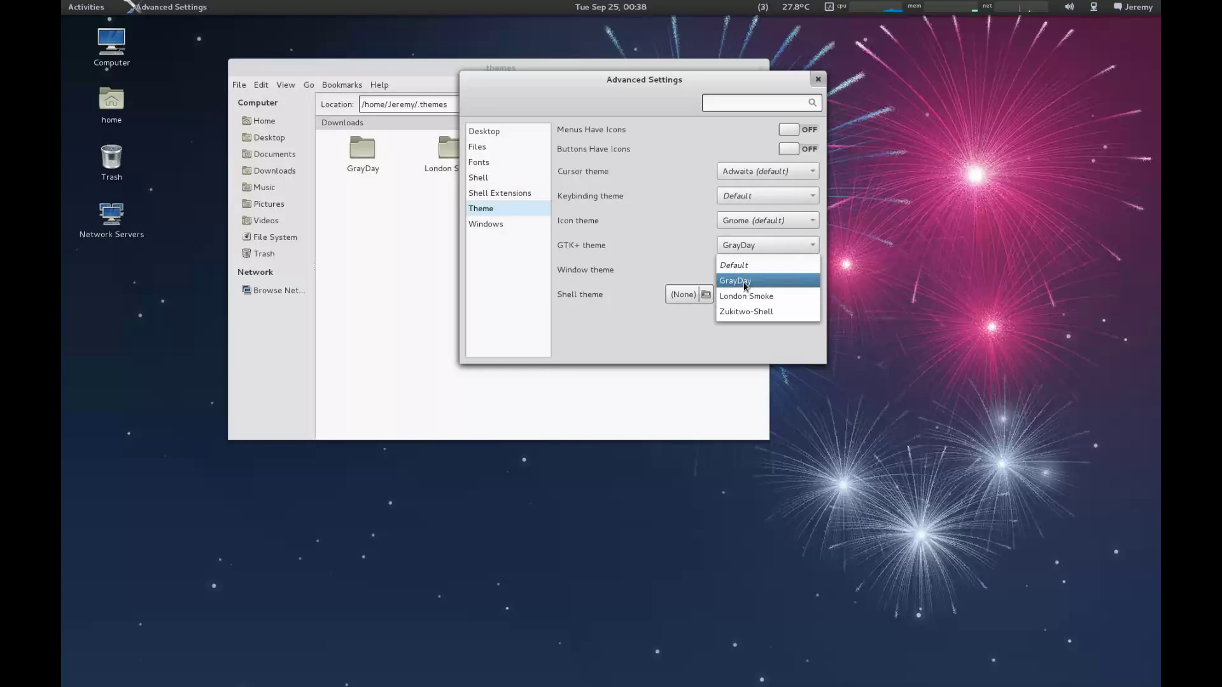
left_click(745, 282)
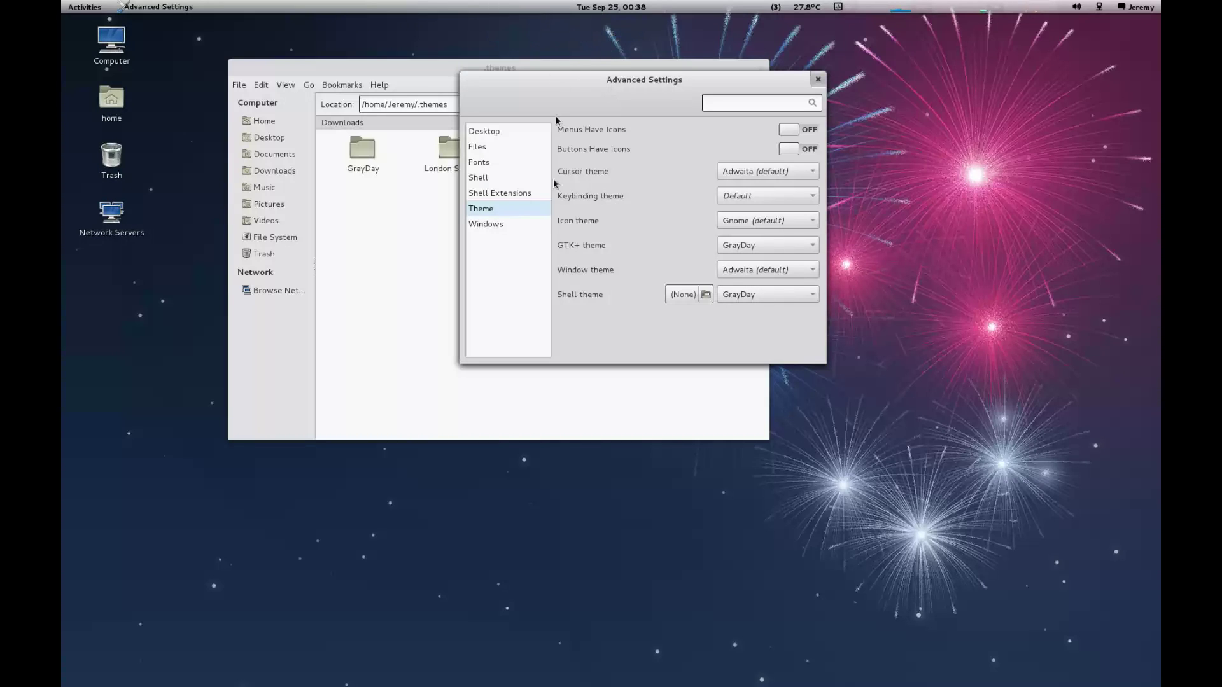
left_click(819, 78)
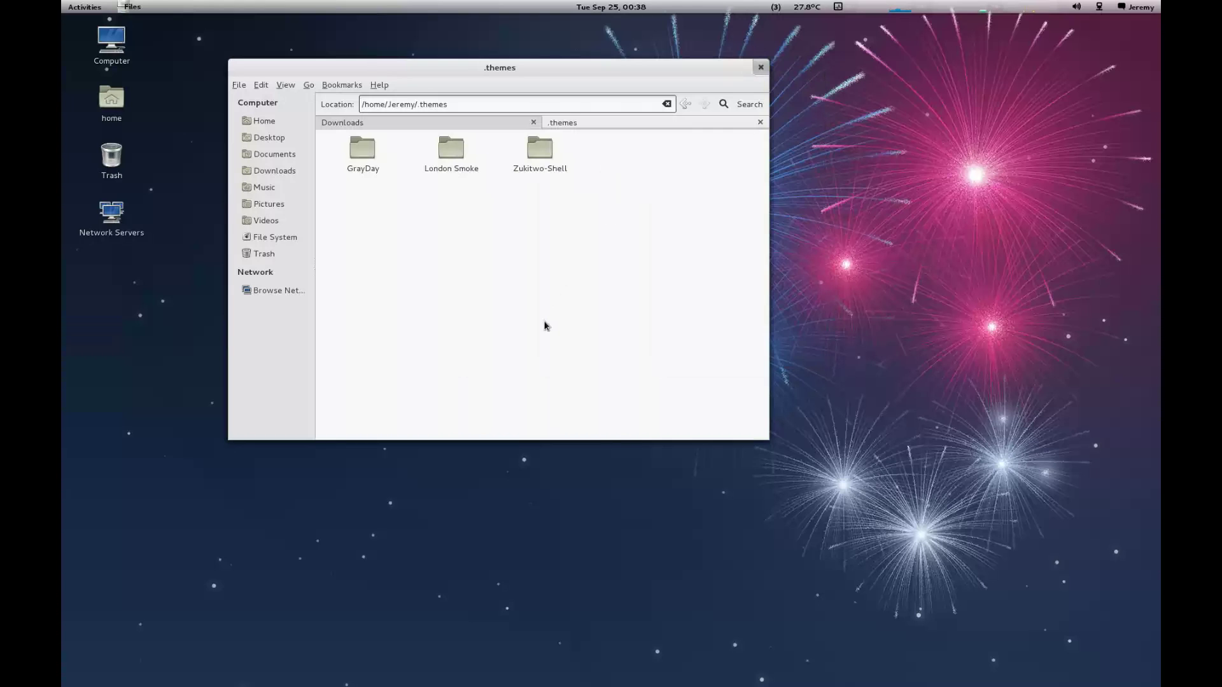
key("alt+F2")
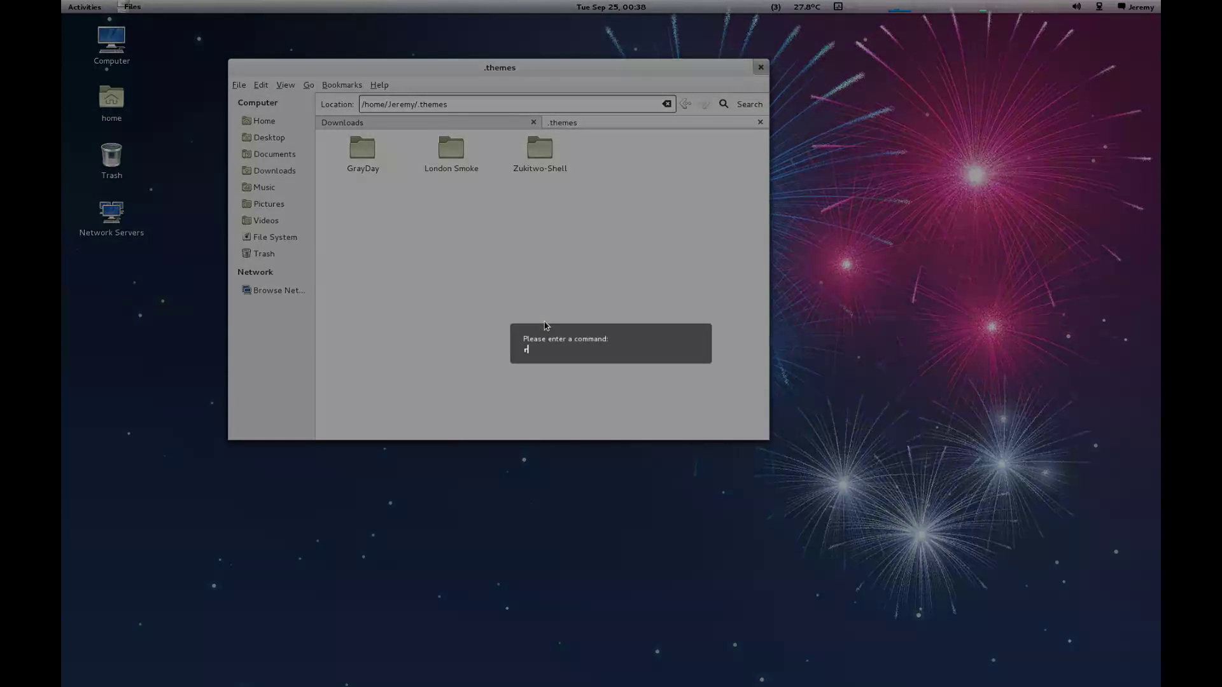
- Restart GNOME Shell with the 'r' command, then bring back Firefox from Applications > Internet
type("r")
key("Return")
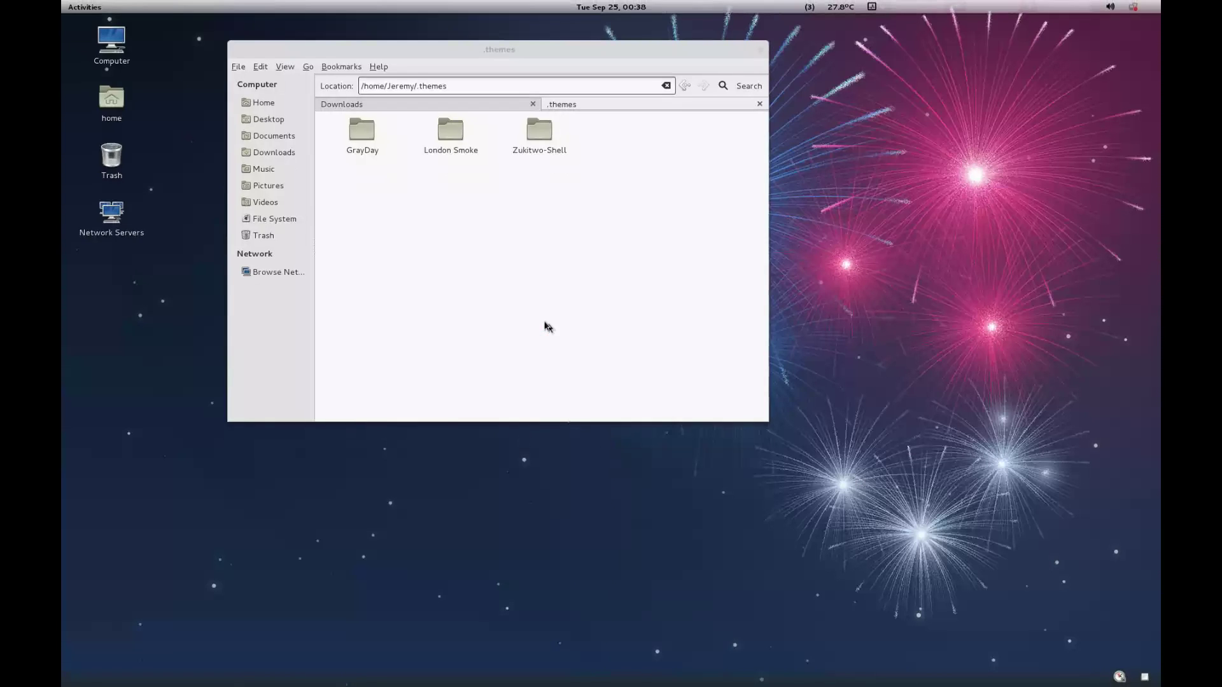
key("super")
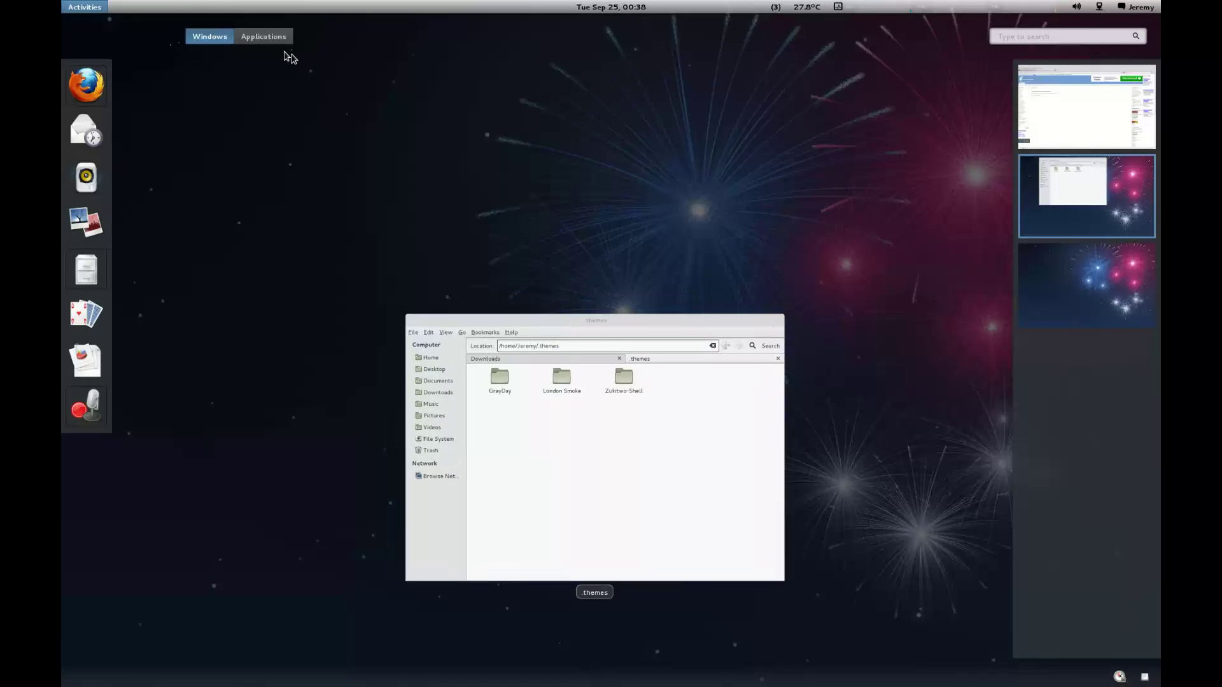
left_click(273, 41)
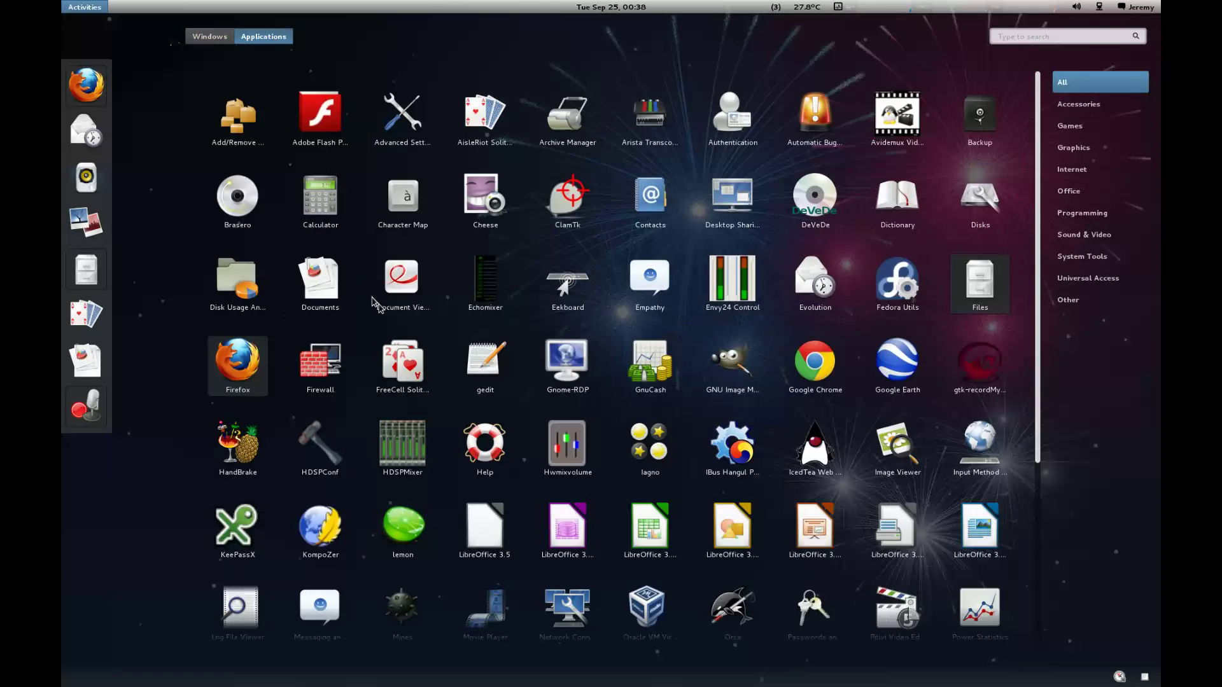
left_click(1069, 148)
left_click(1072, 169)
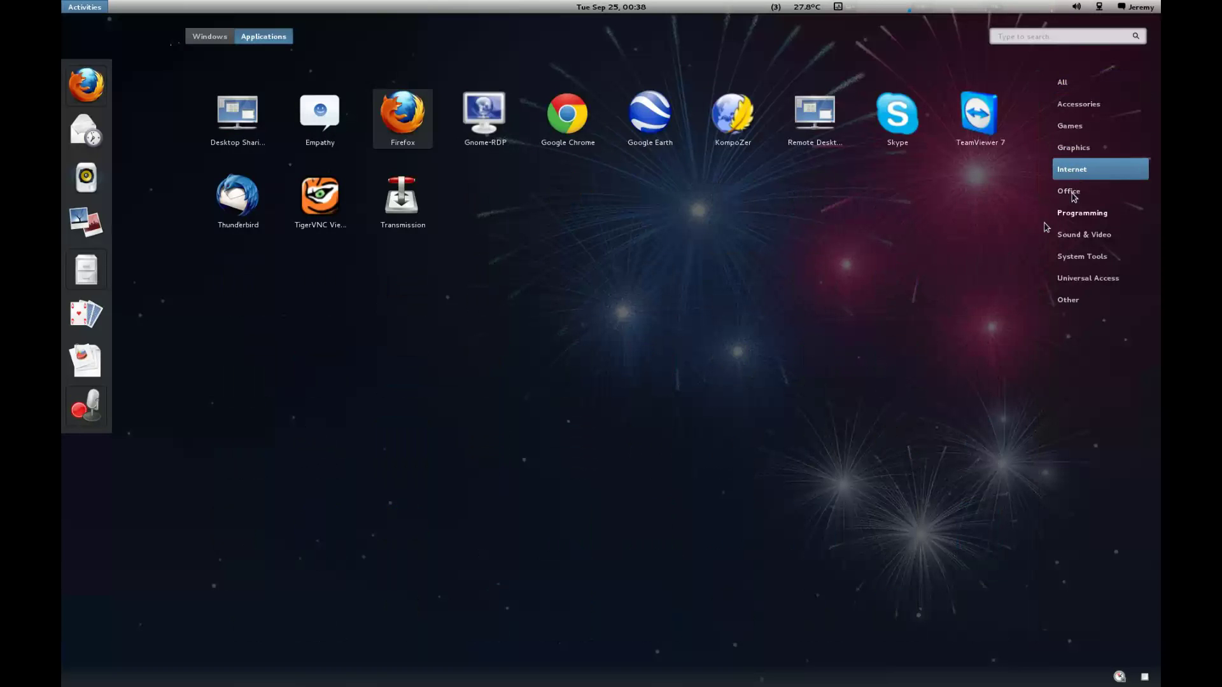
left_click(425, 410)
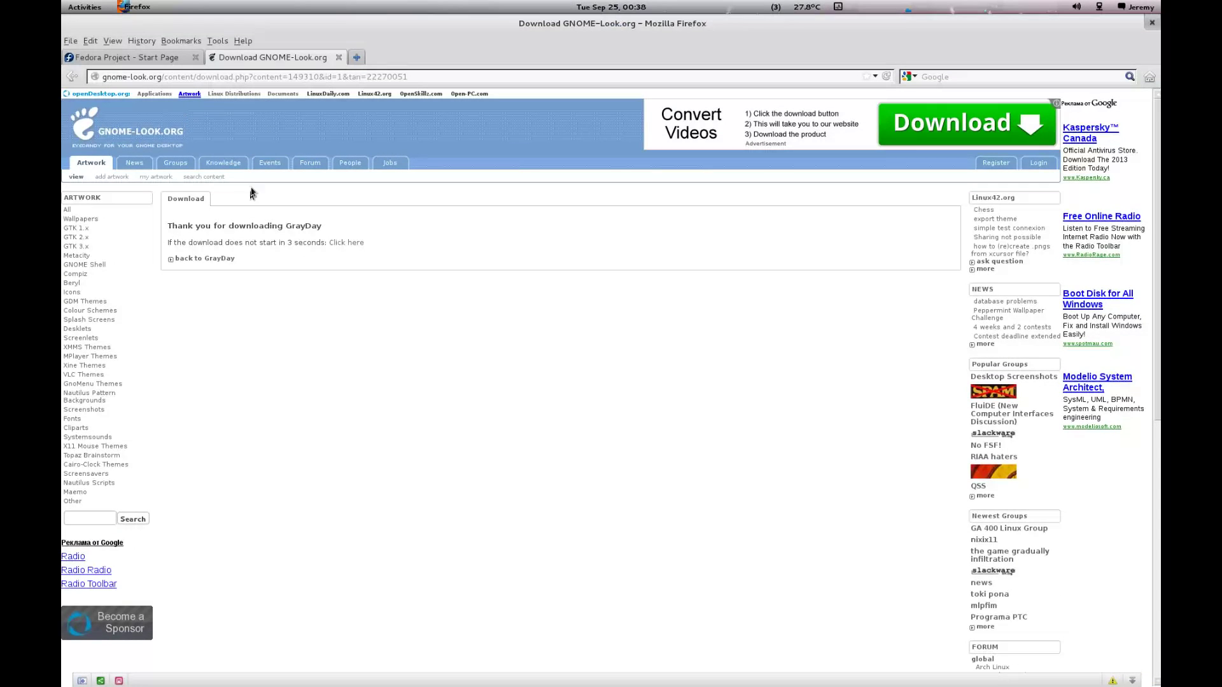
- Load extensions.gnome.org from Firefox's address bar
left_click(191, 77)
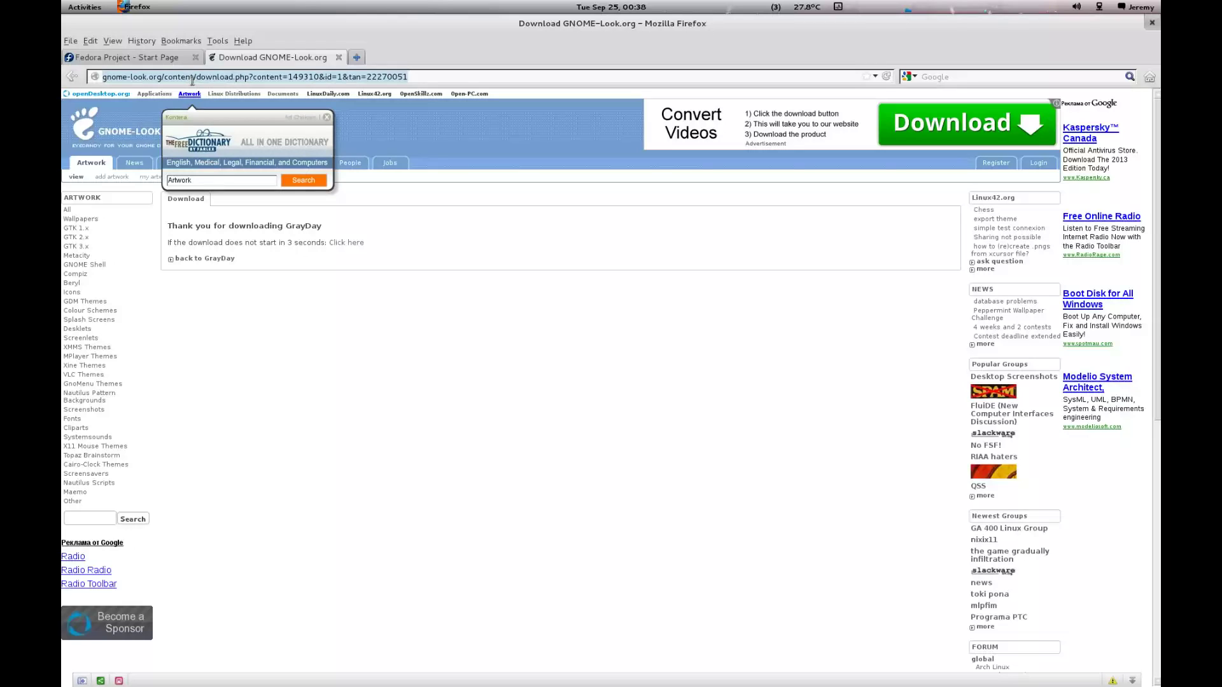
type("ext")
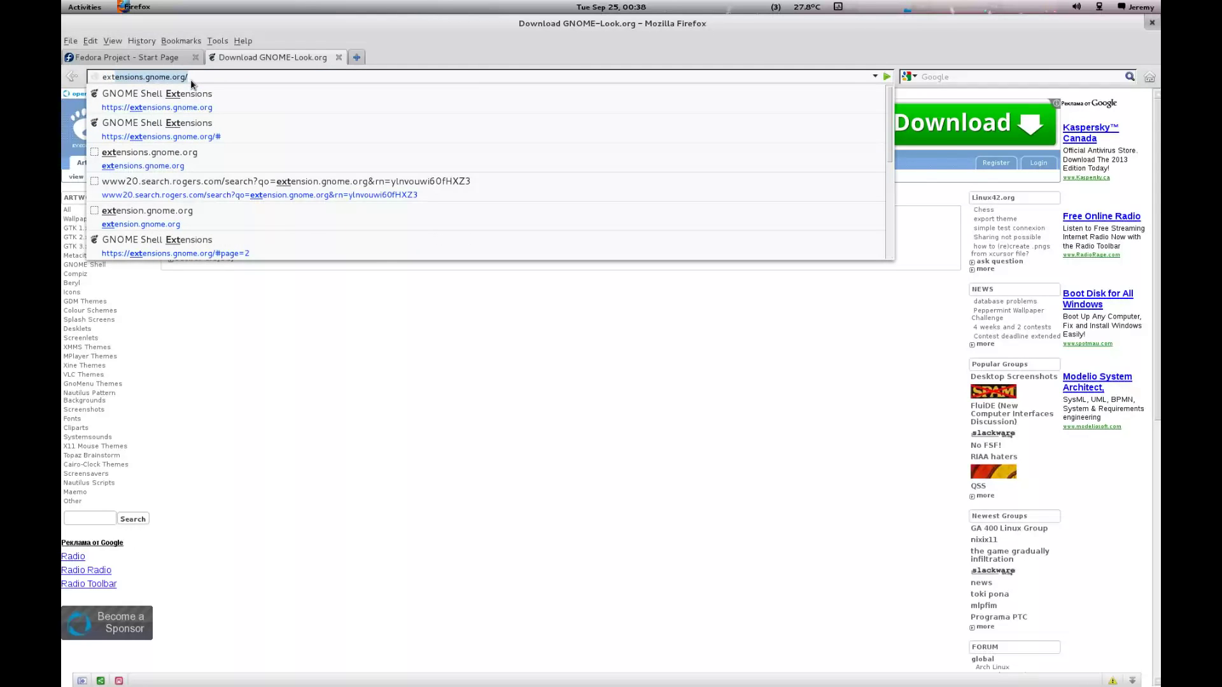
key("Escape")
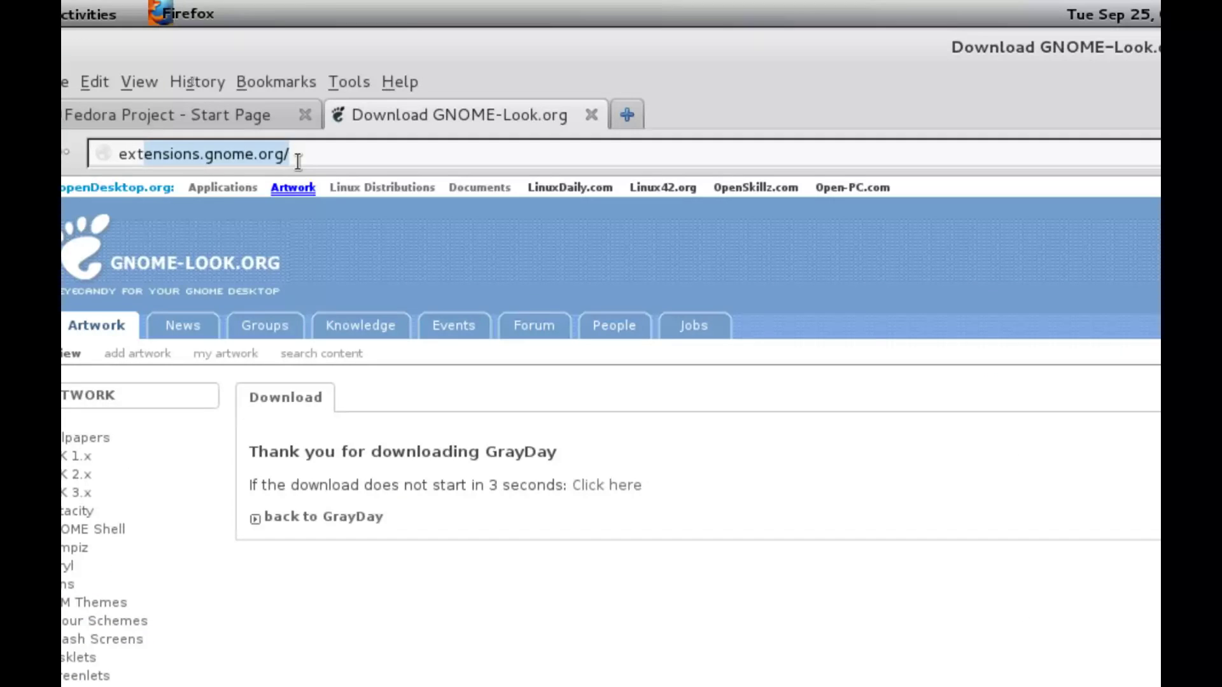
key("Return")
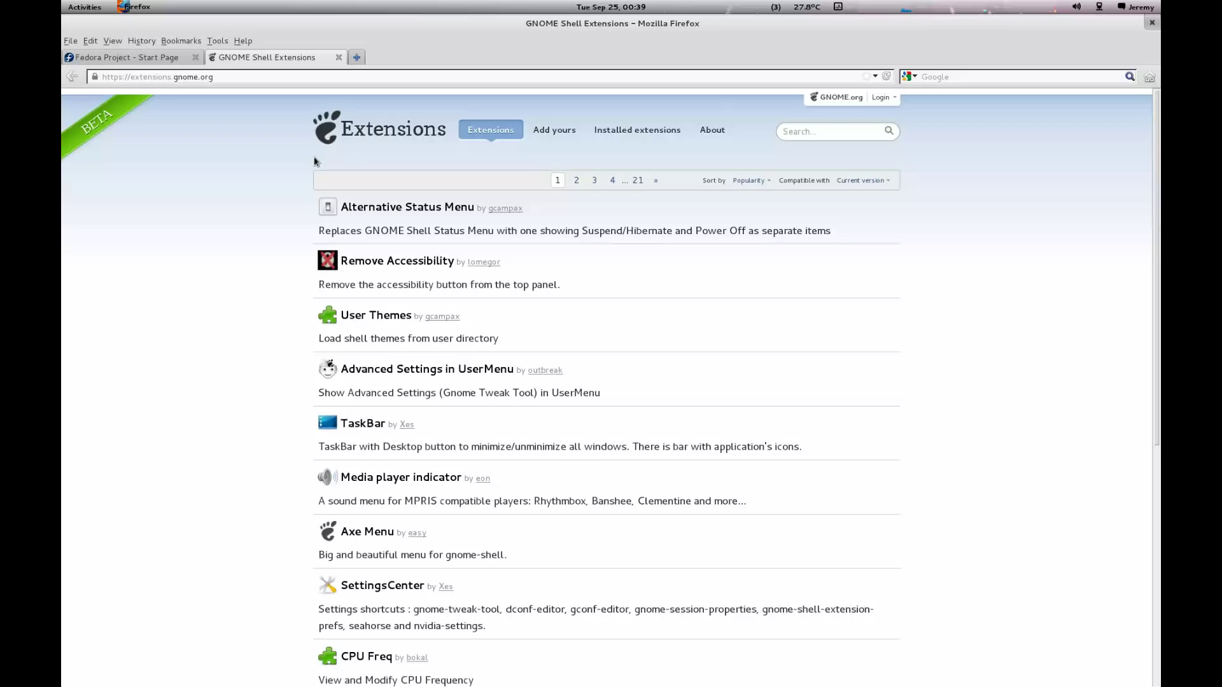
- Search the site for 'WindowOverlay' and open the WindowOverlay Icons extension page
left_click(797, 131)
type("WindowOv")
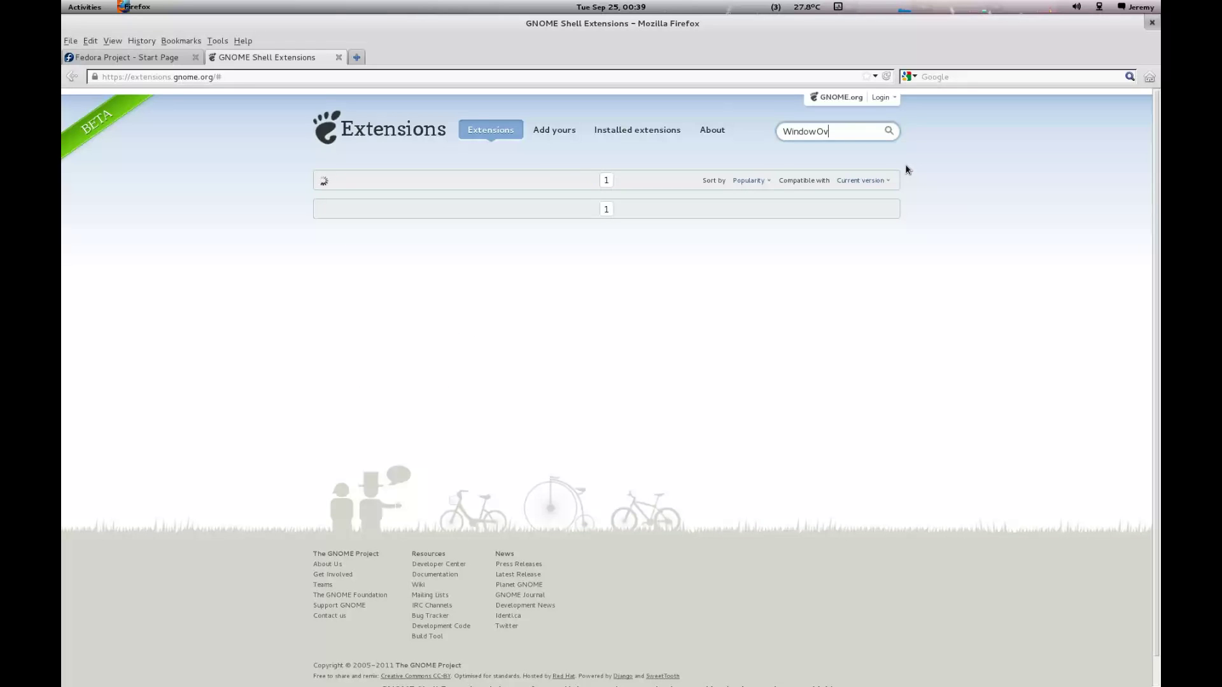
type("erlay")
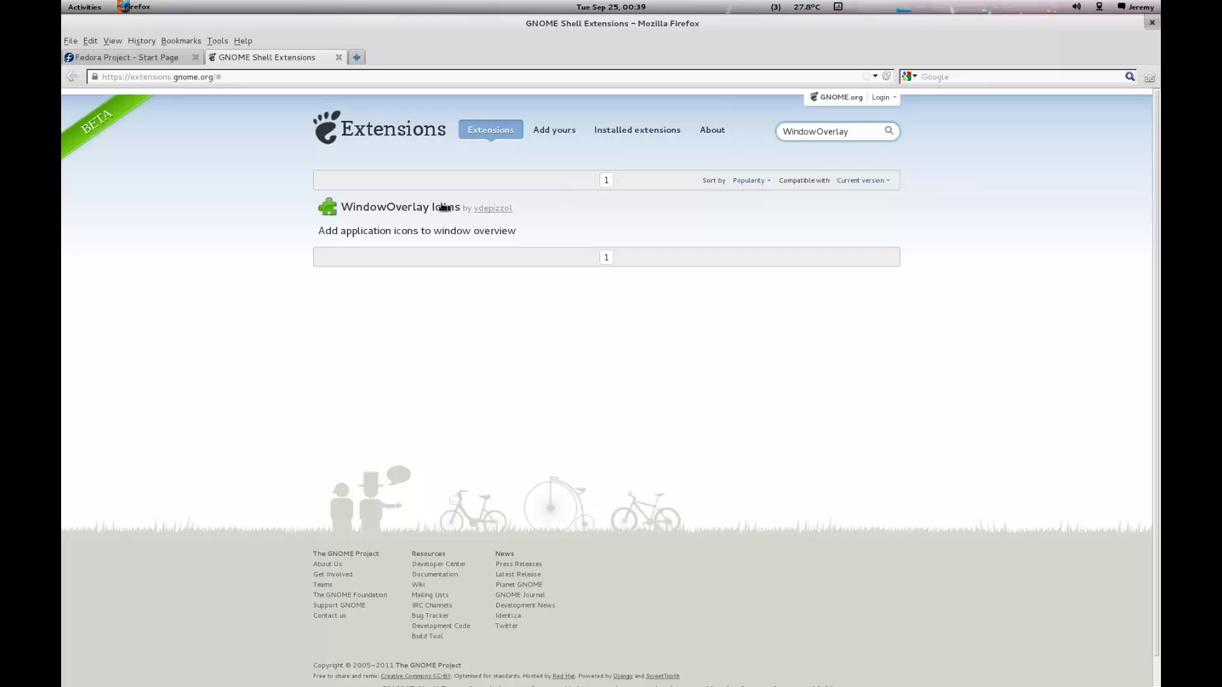
left_click(411, 207)
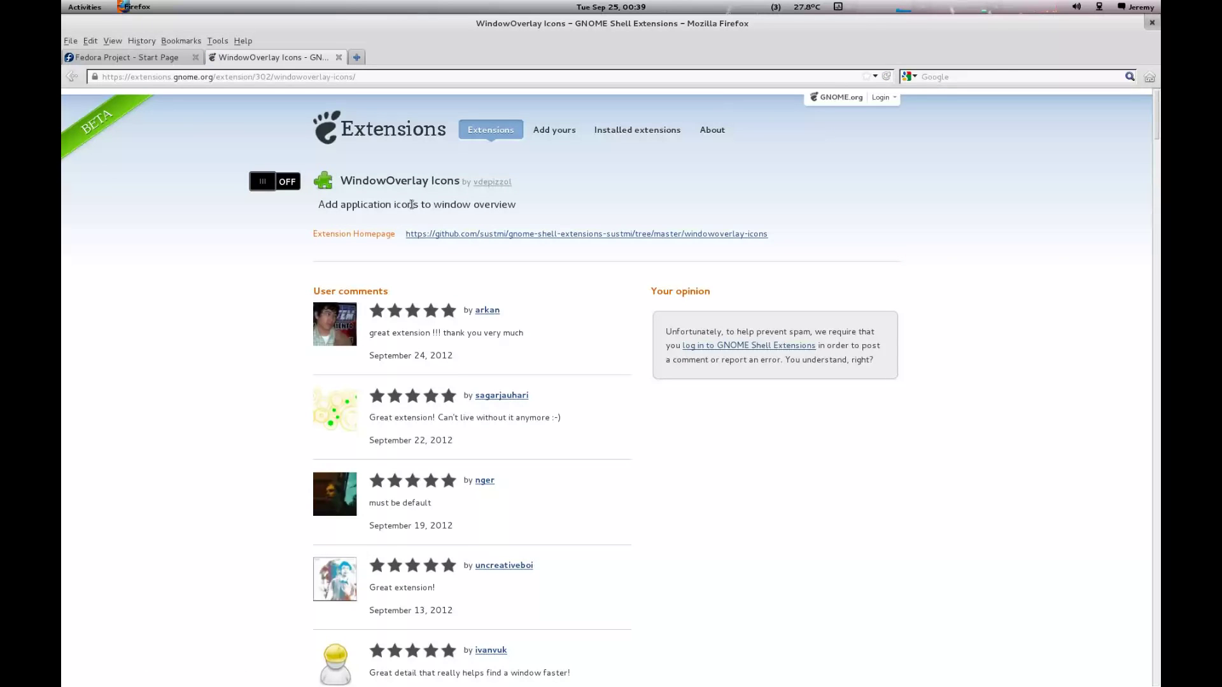
- Switch WindowOverlay Icons ON and view app icons over each window in the Activities overview
left_click(262, 182)
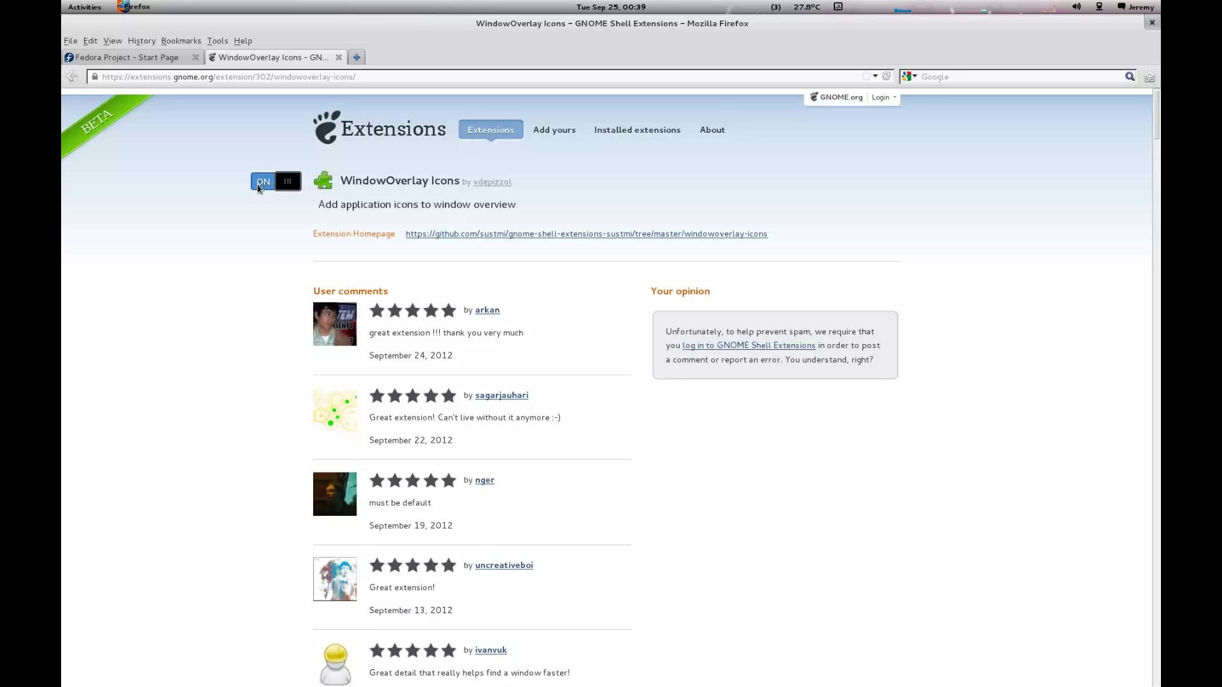
key("super")
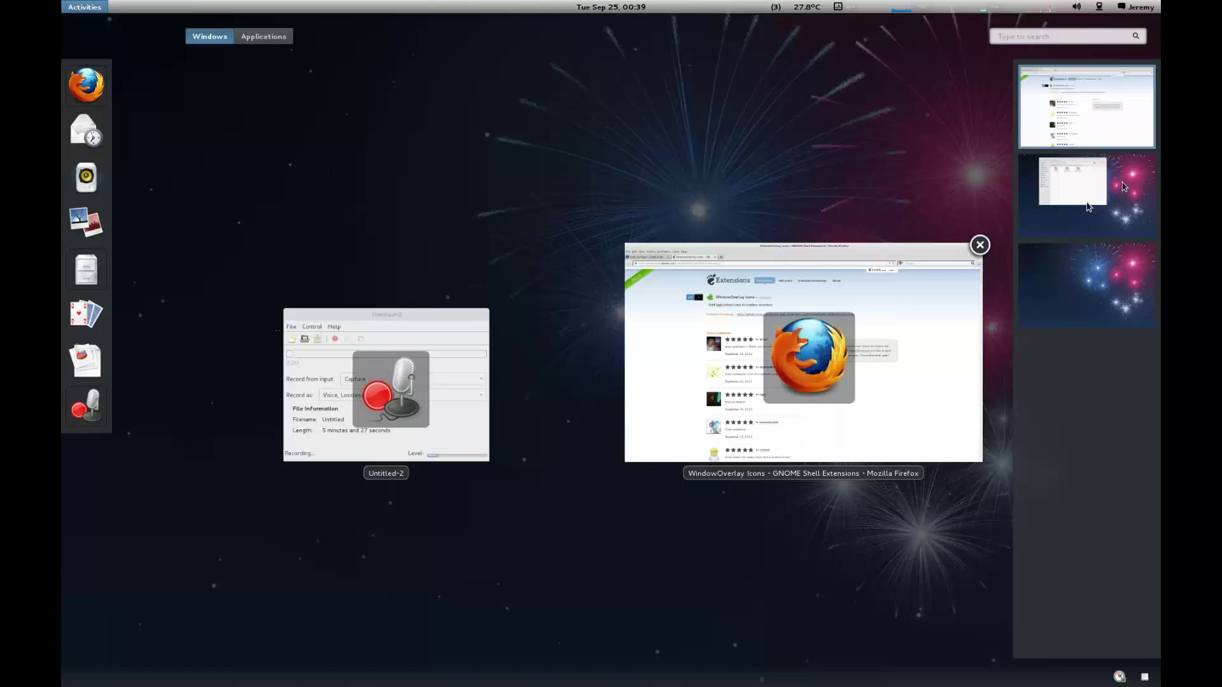
- On workspace 2, launch Thunderbird via 'thunder', choose to configure the account later, then quit it
scroll(791, 352, "down", 1)
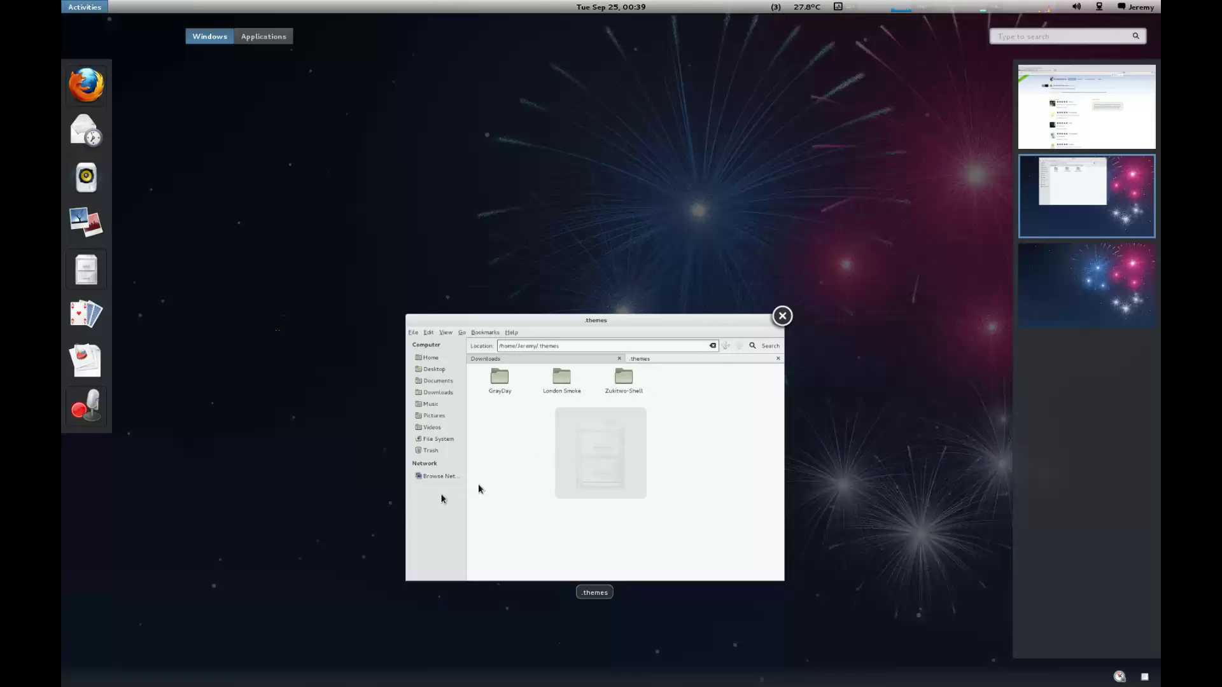
left_click(282, 260)
key("super")
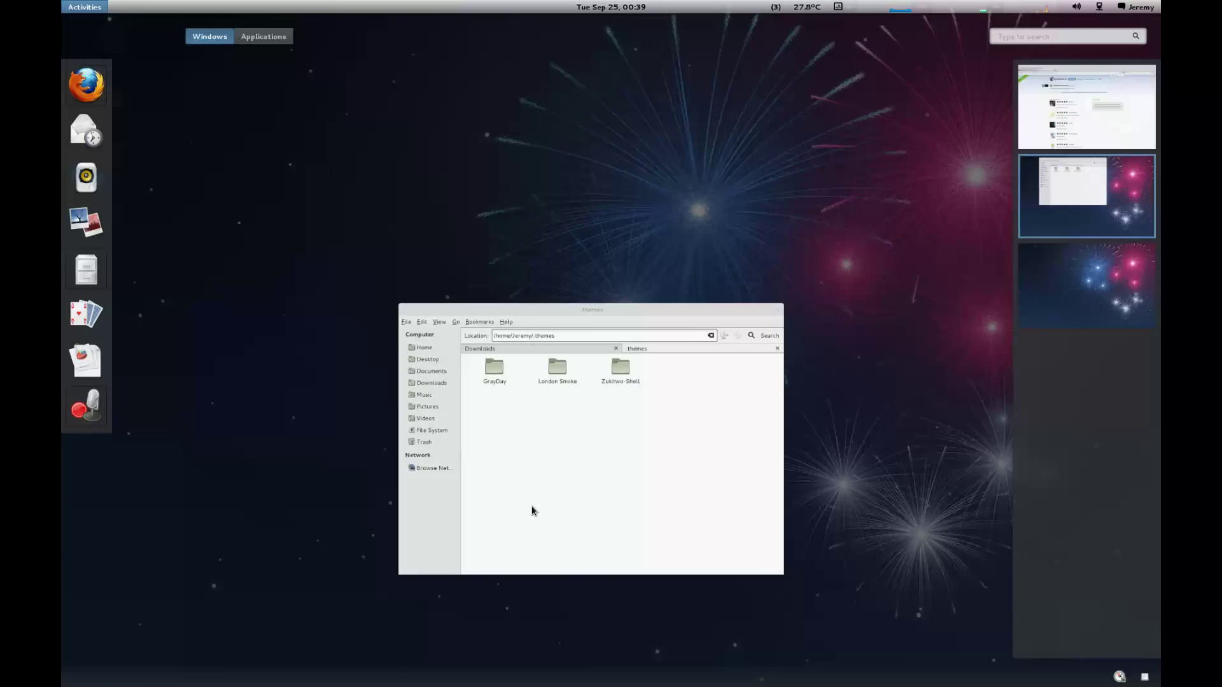
type("thunder")
key("Return")
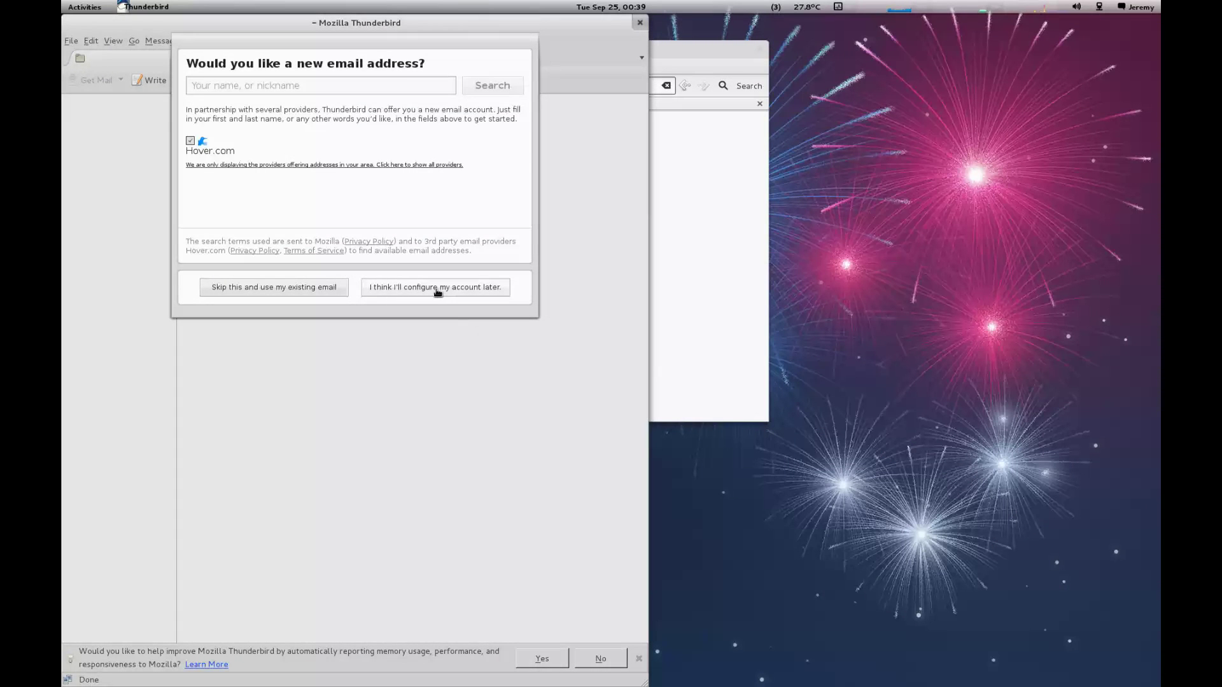
left_click(435, 287)
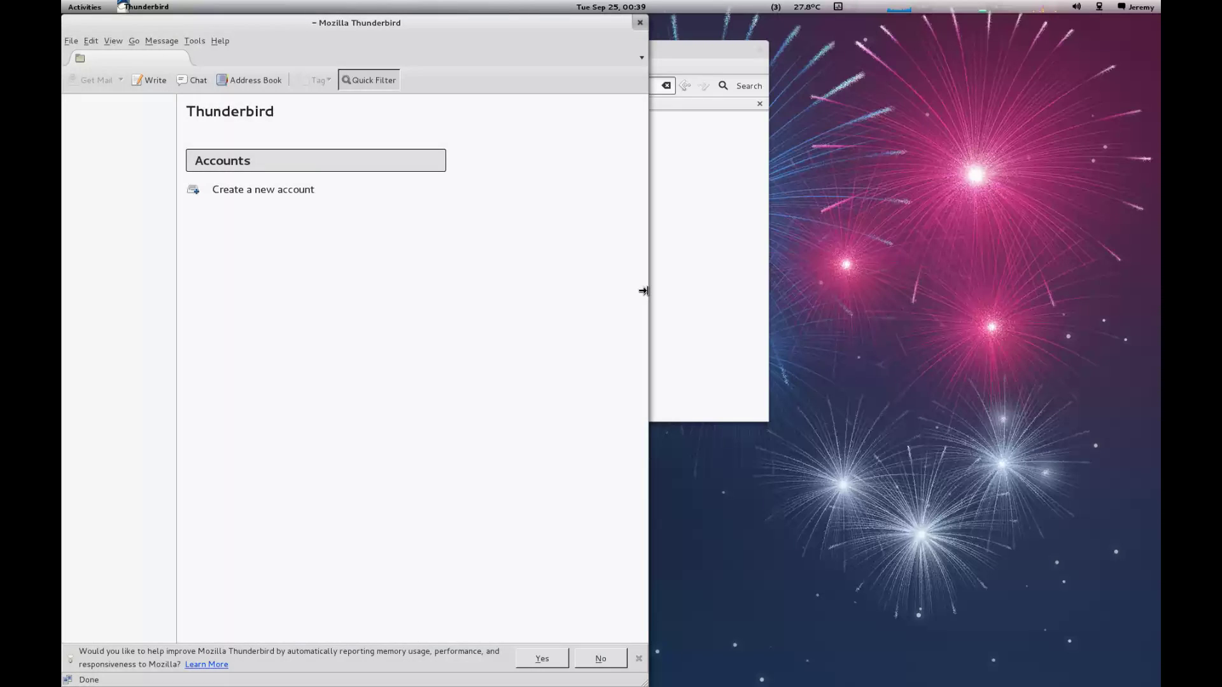
key("ctrl+q")
key("super")
- Launch GIMP and LibreOffice Writer by searching 'gimp' and 'writer' in the overview
type("g")
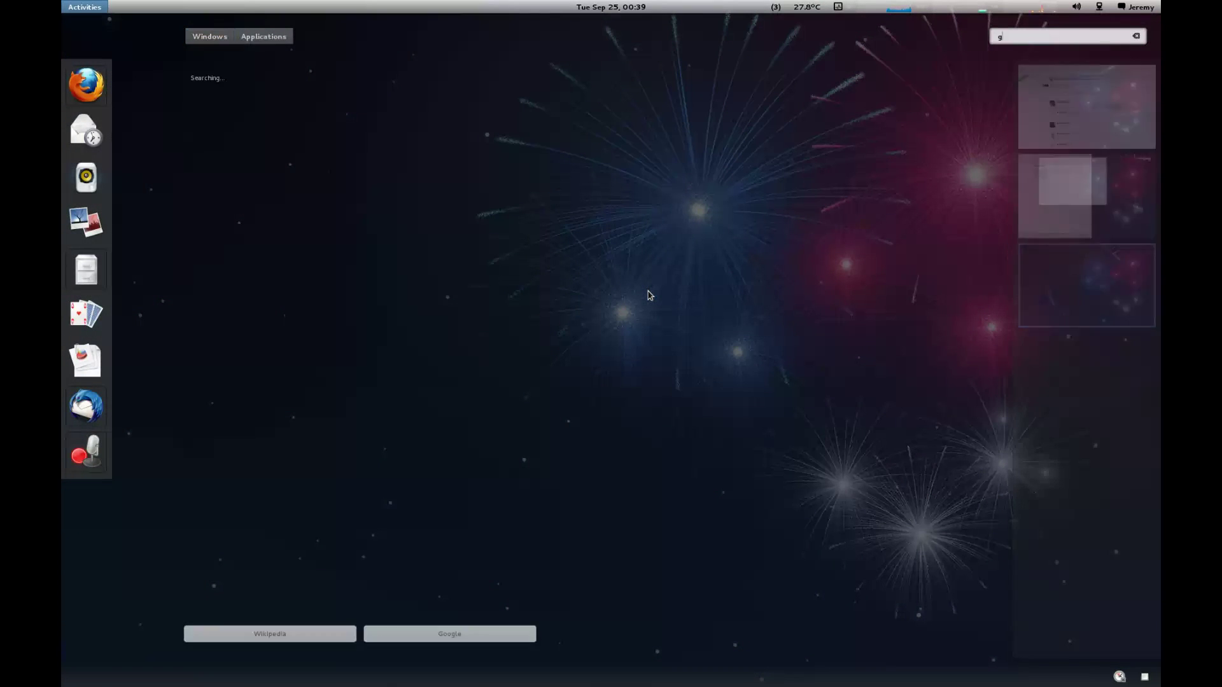
type("imp")
key("Return")
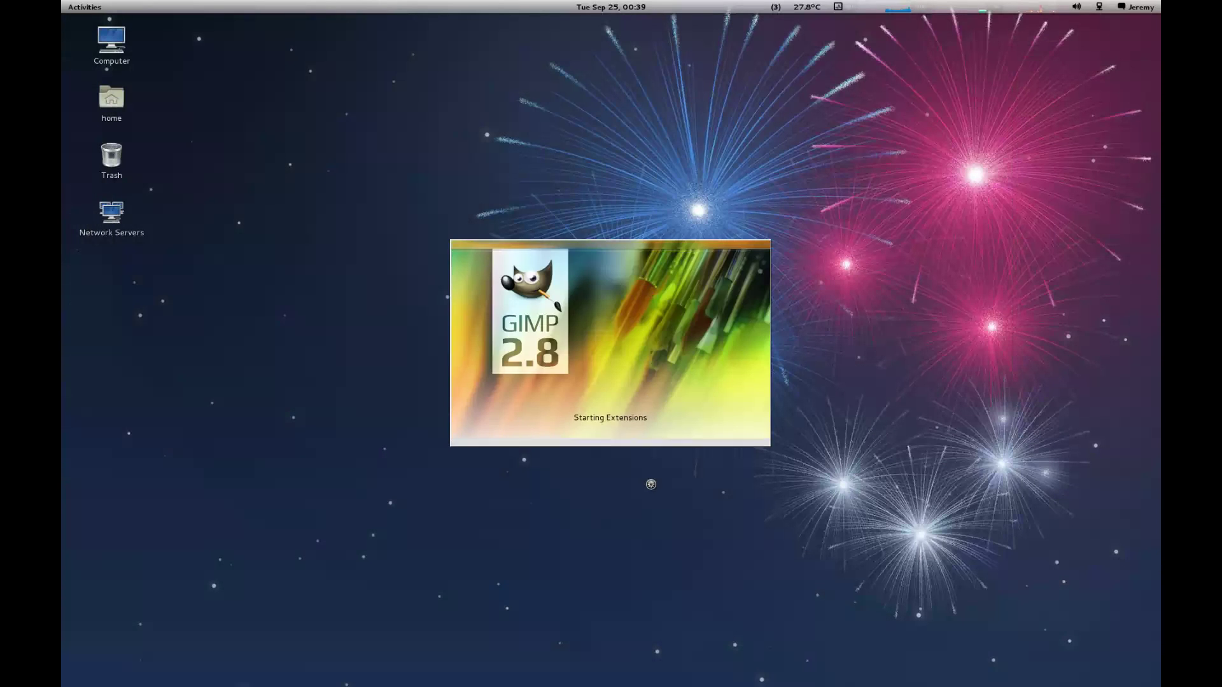
key("super")
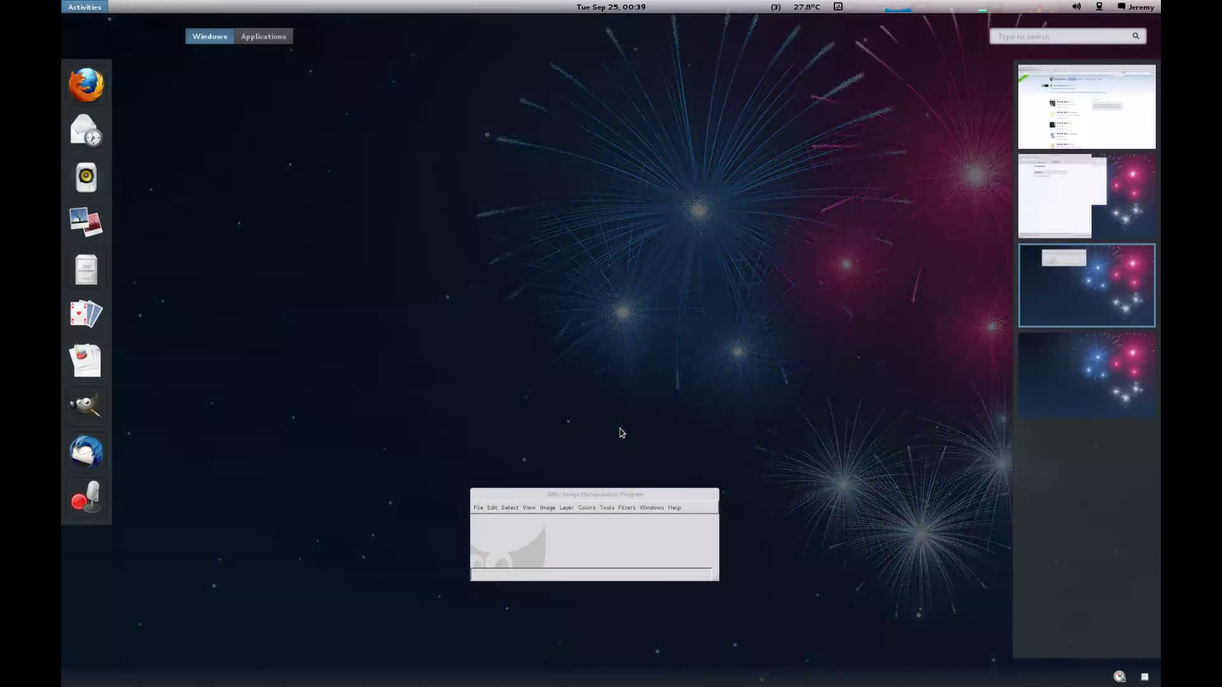
type("writer")
key("Return")
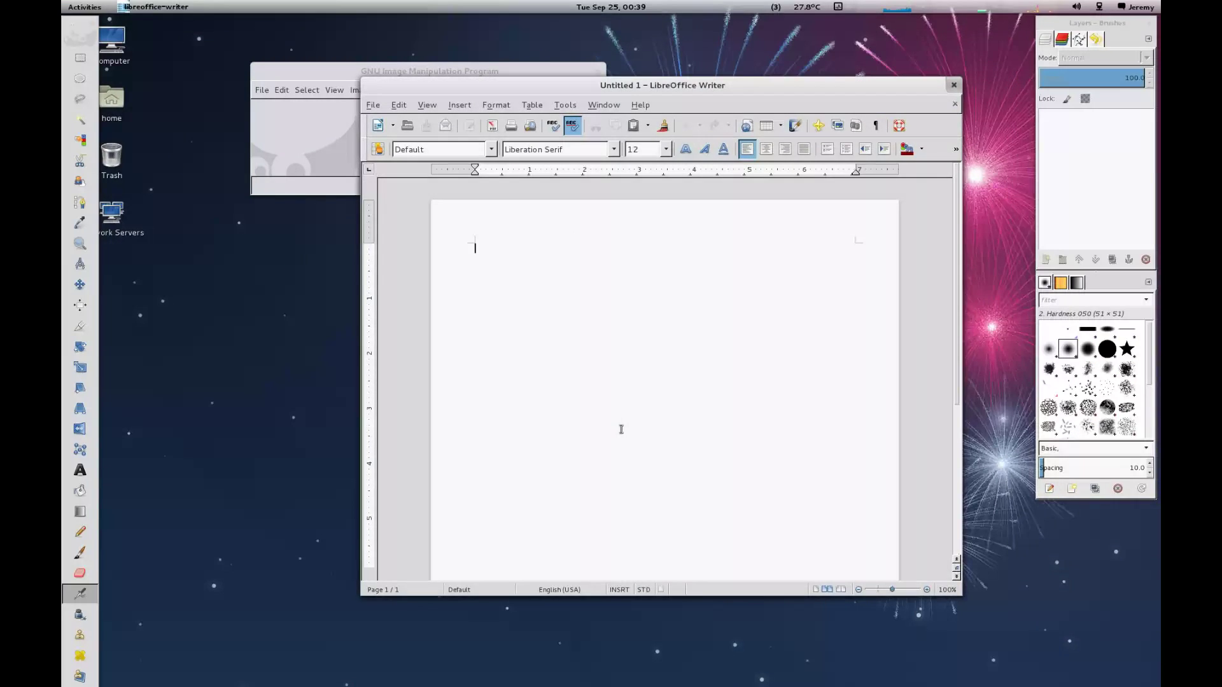
- Review the windows on workspaces 2, 1 and 3, then return to Firefox
key("super")
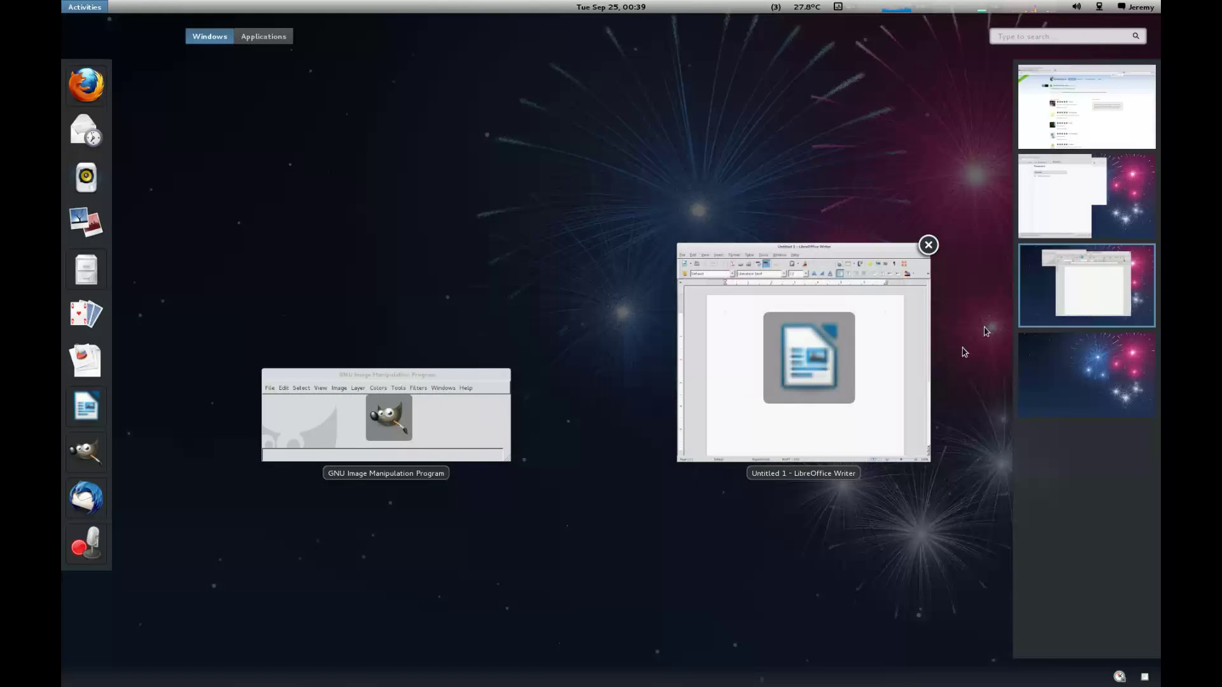
left_click(1044, 191)
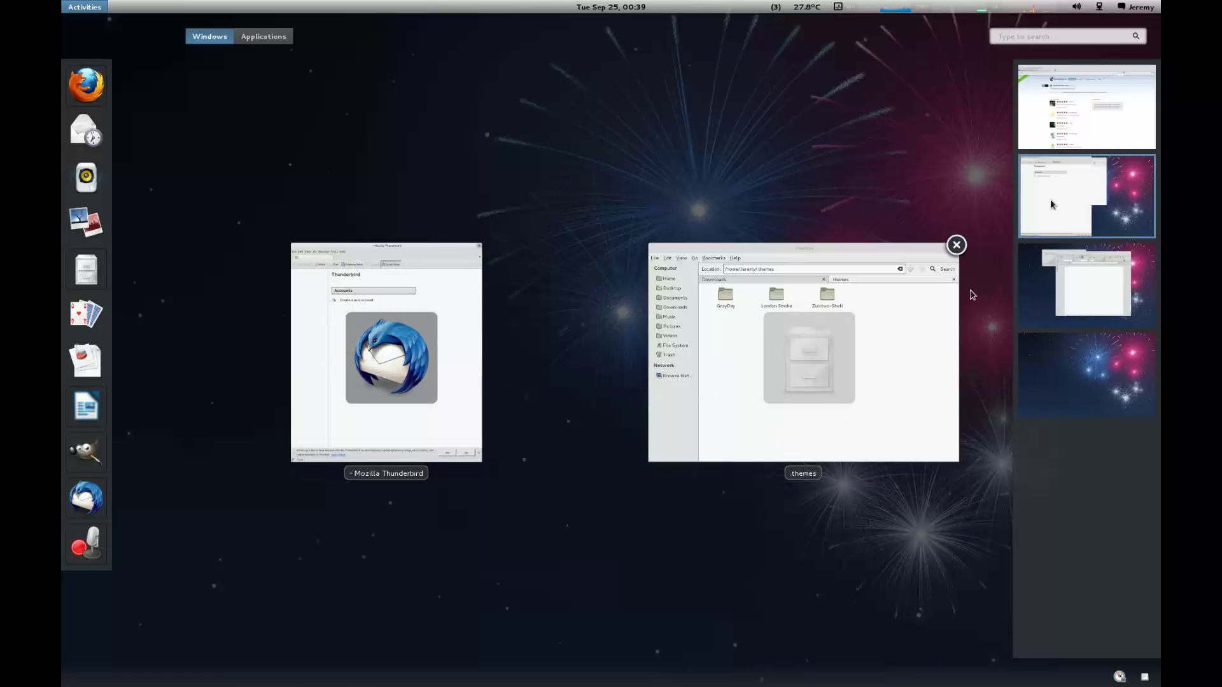
left_click(1078, 97)
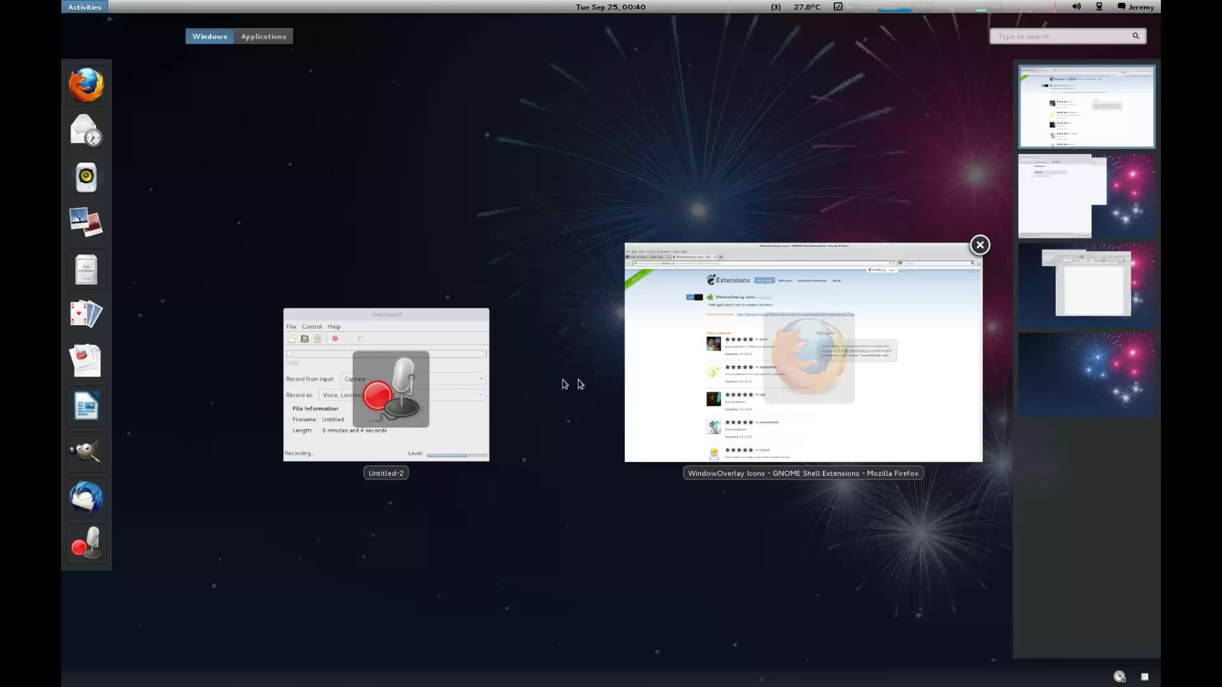
left_click(1060, 303)
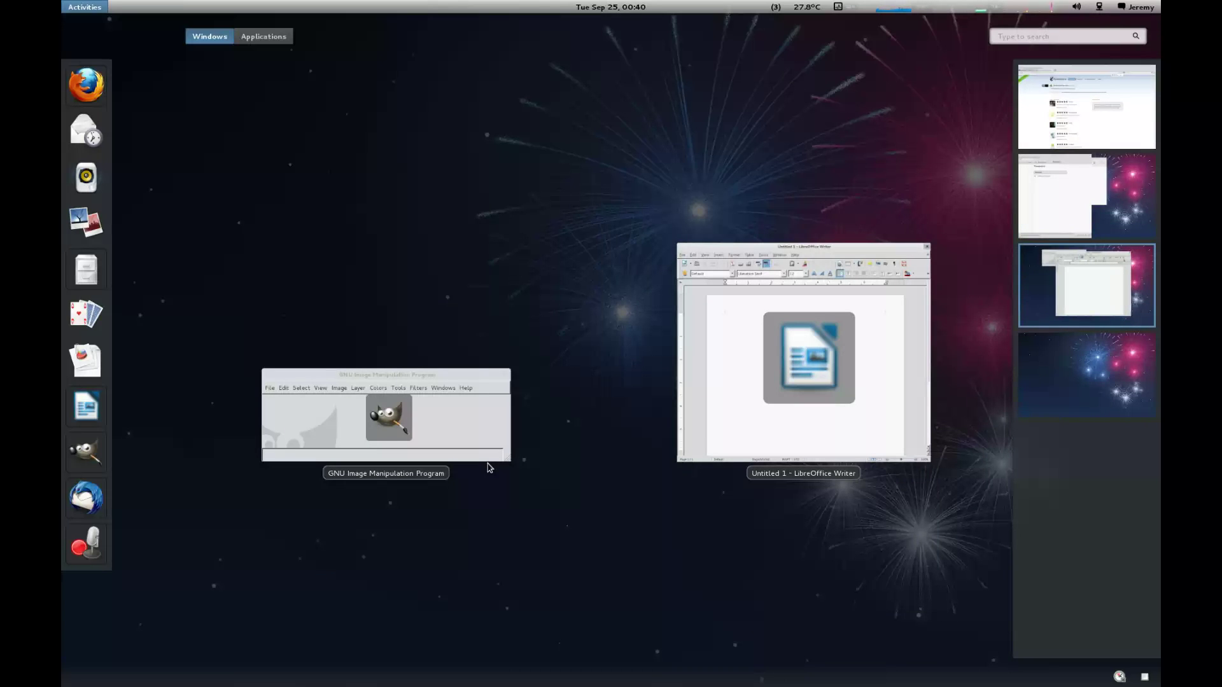
left_click(488, 466)
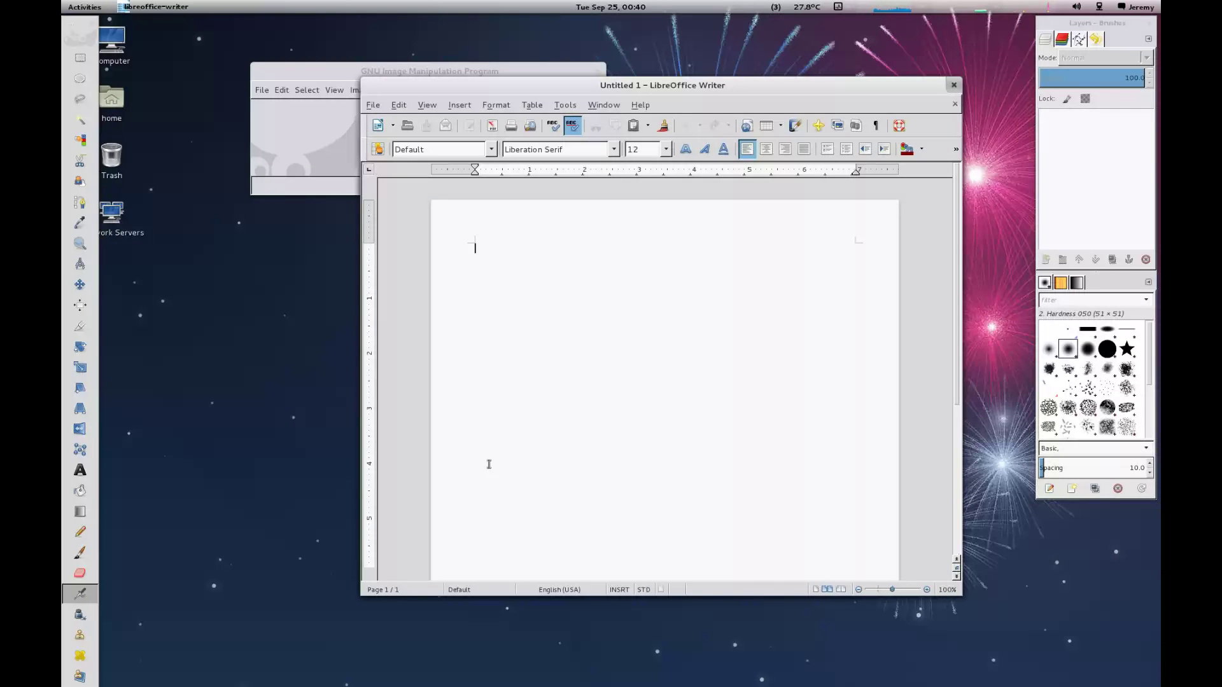
key("alt+Tab")
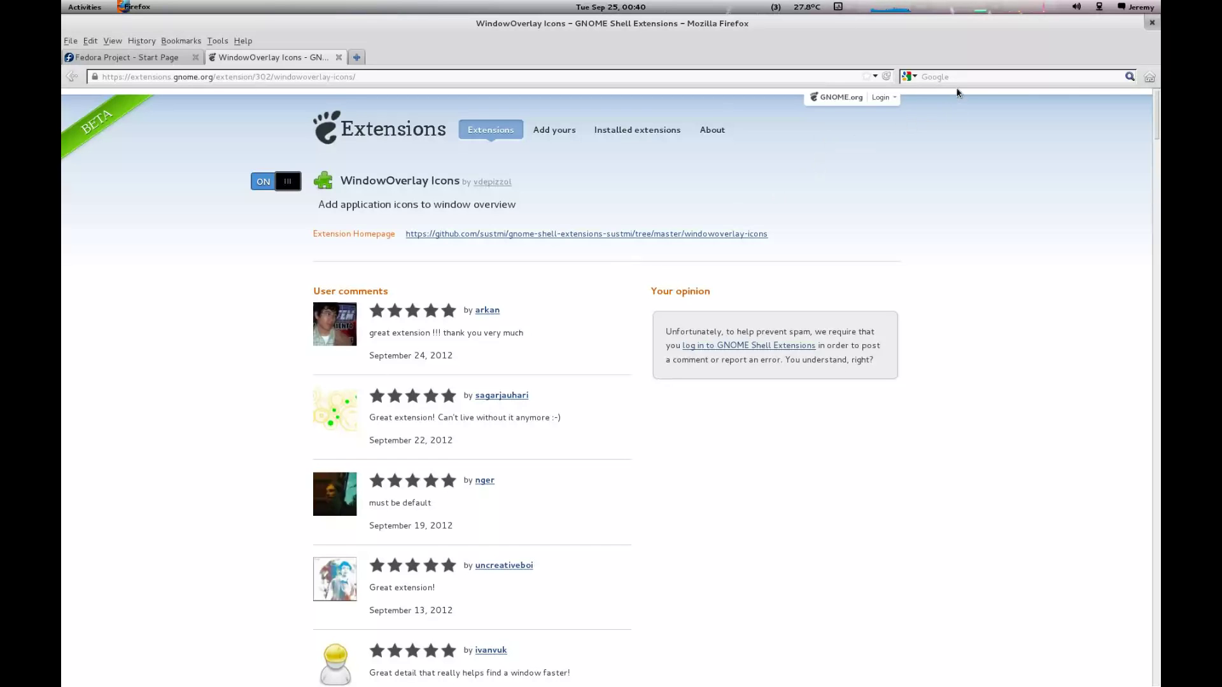
- Search the extensions for 'Area screen' and open the Area Screenshot page
left_click(386, 135)
left_click(818, 134)
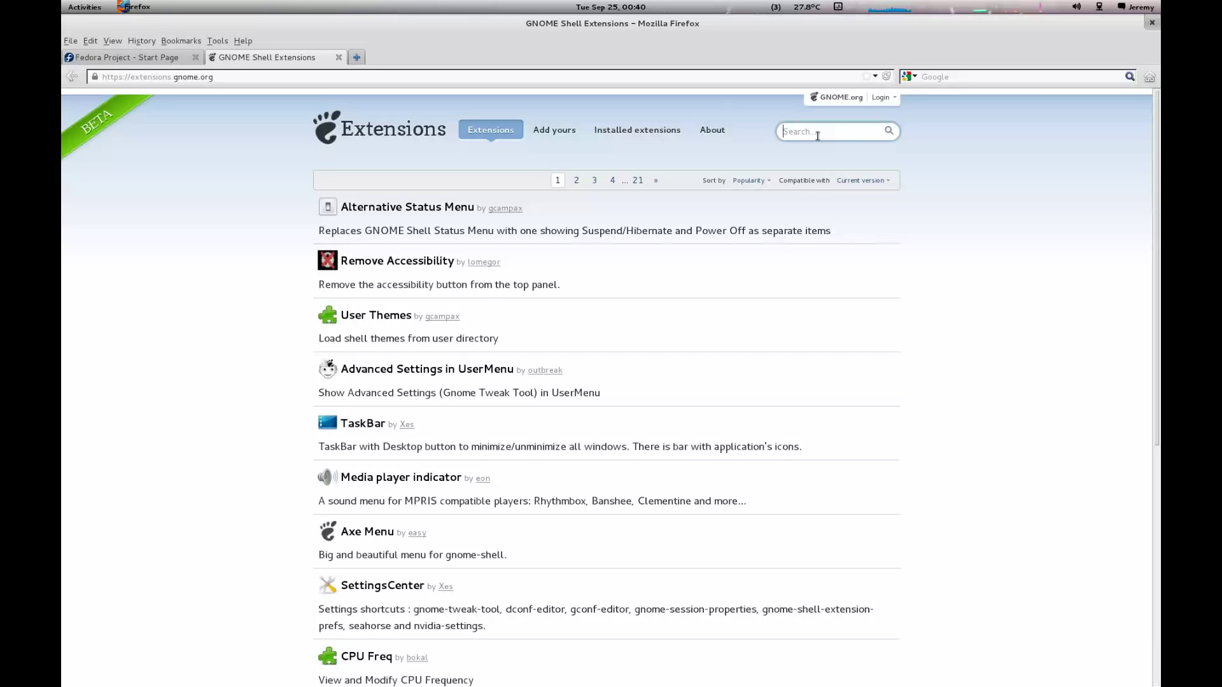
type("Area s")
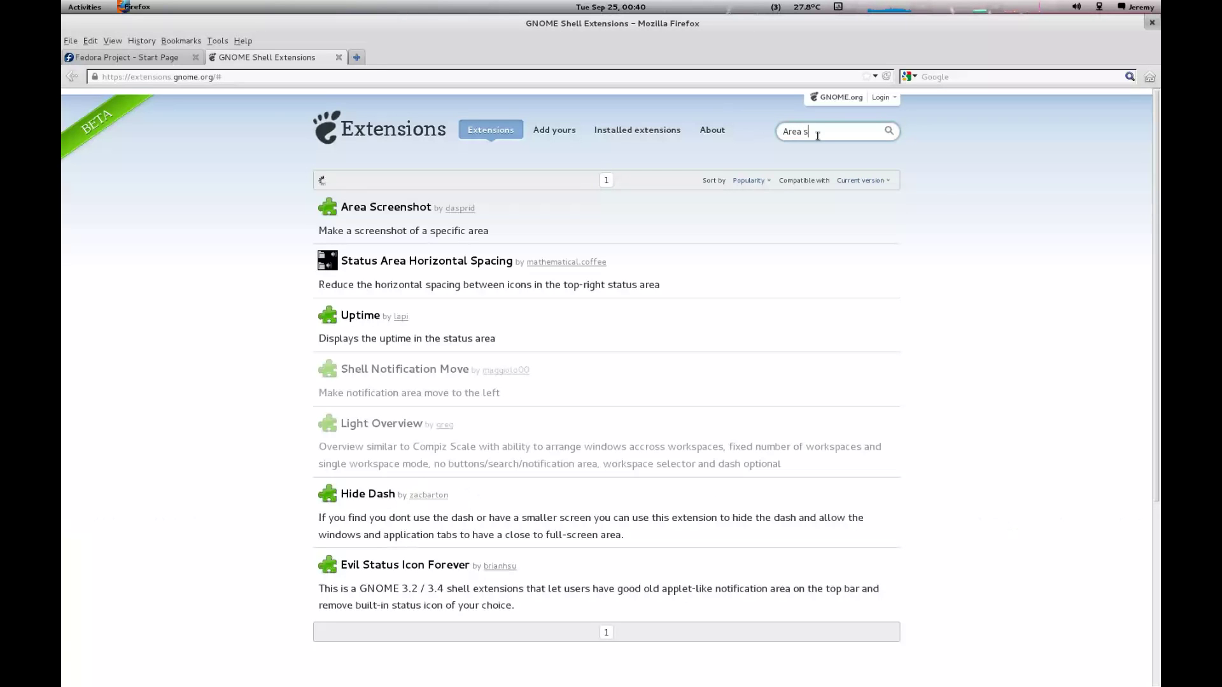
type("creen")
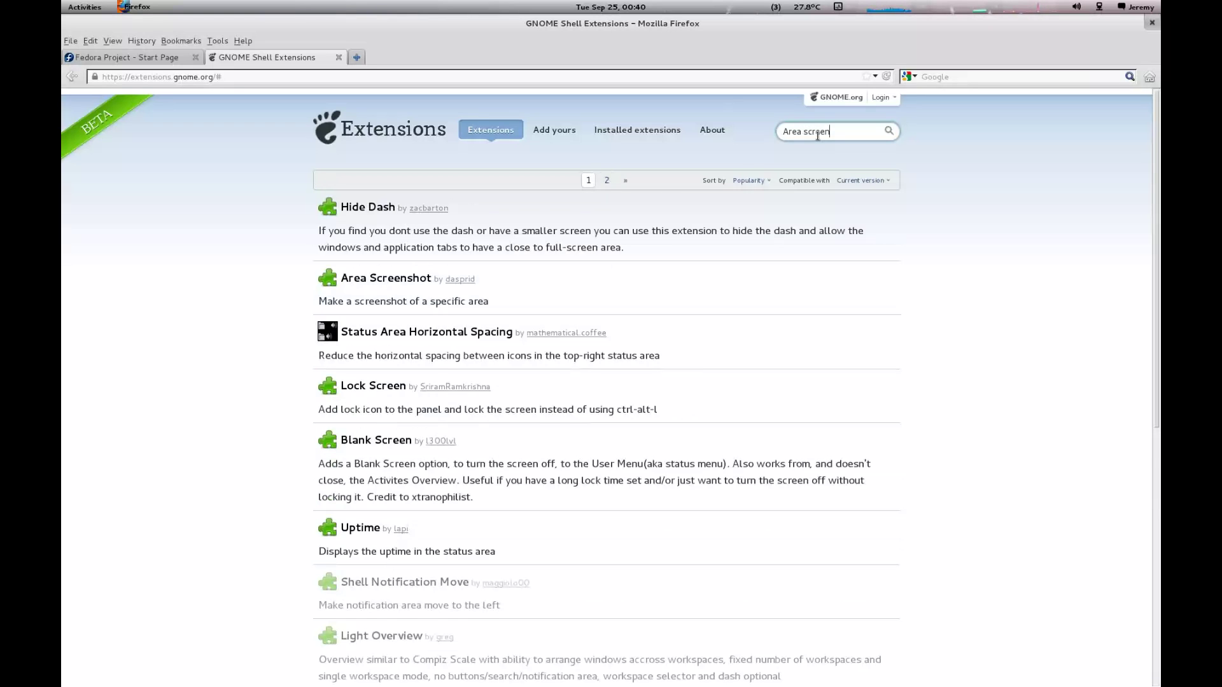
left_click(410, 280)
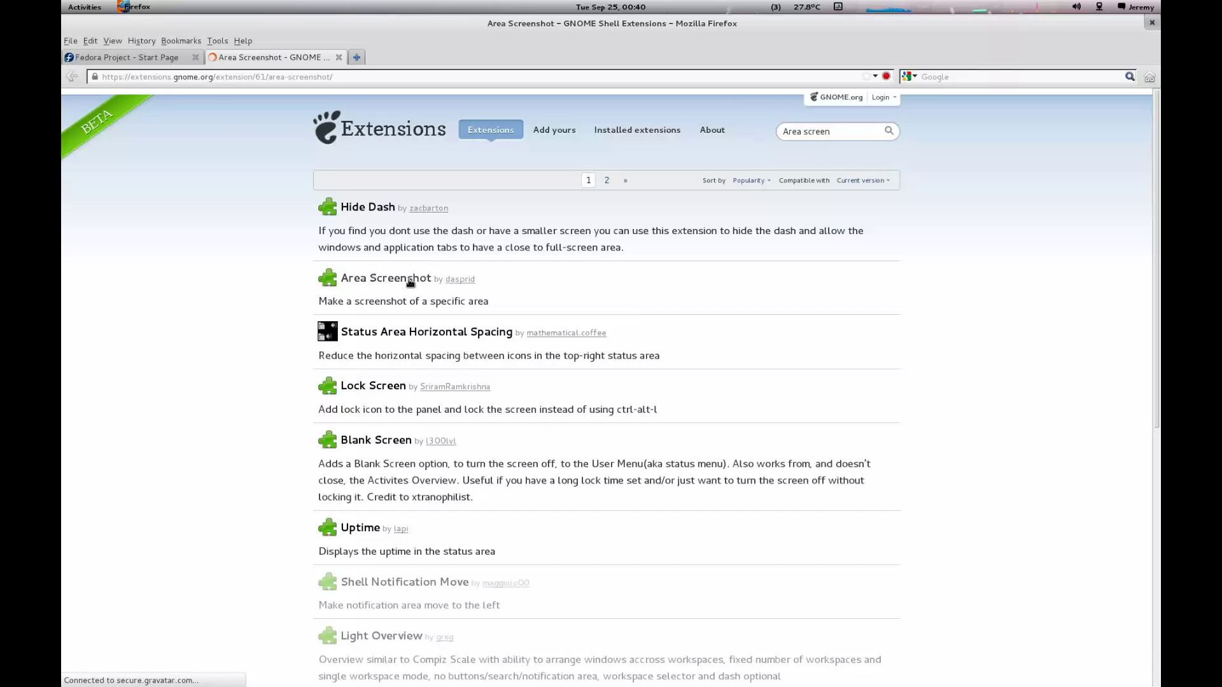
- Switch Area Screenshot ON, confirm Install, and capture its title and description with Ctrl+Shift+A
left_click(259, 182)
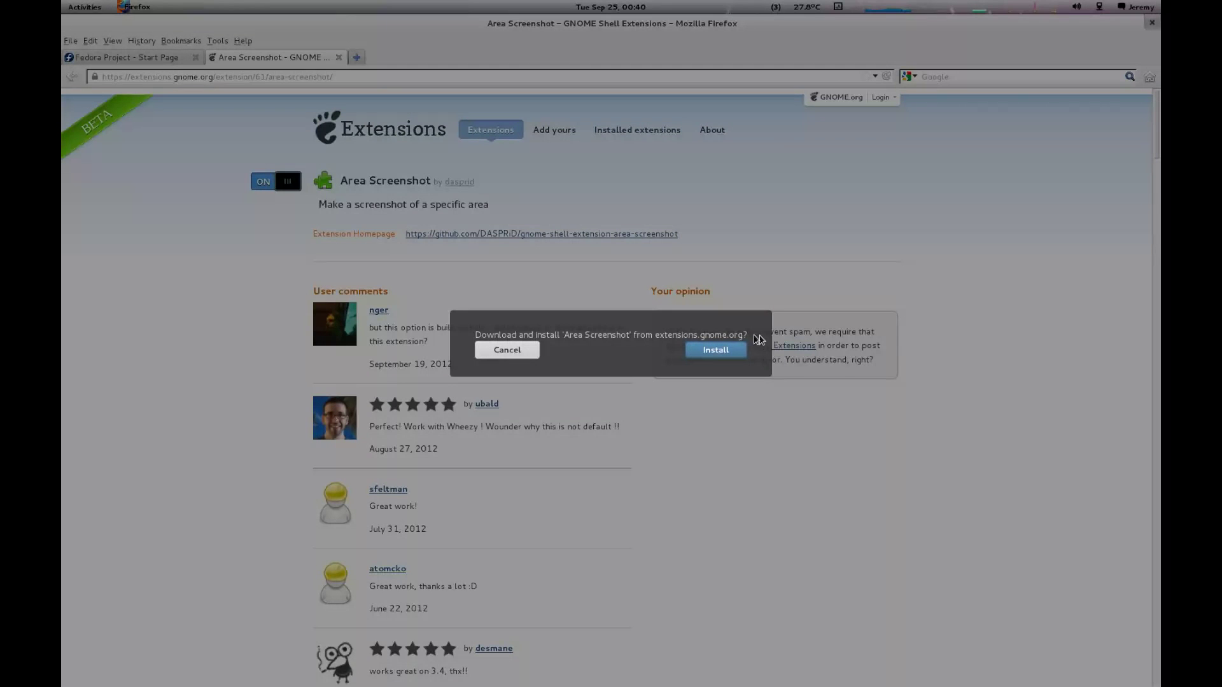
left_click(725, 352)
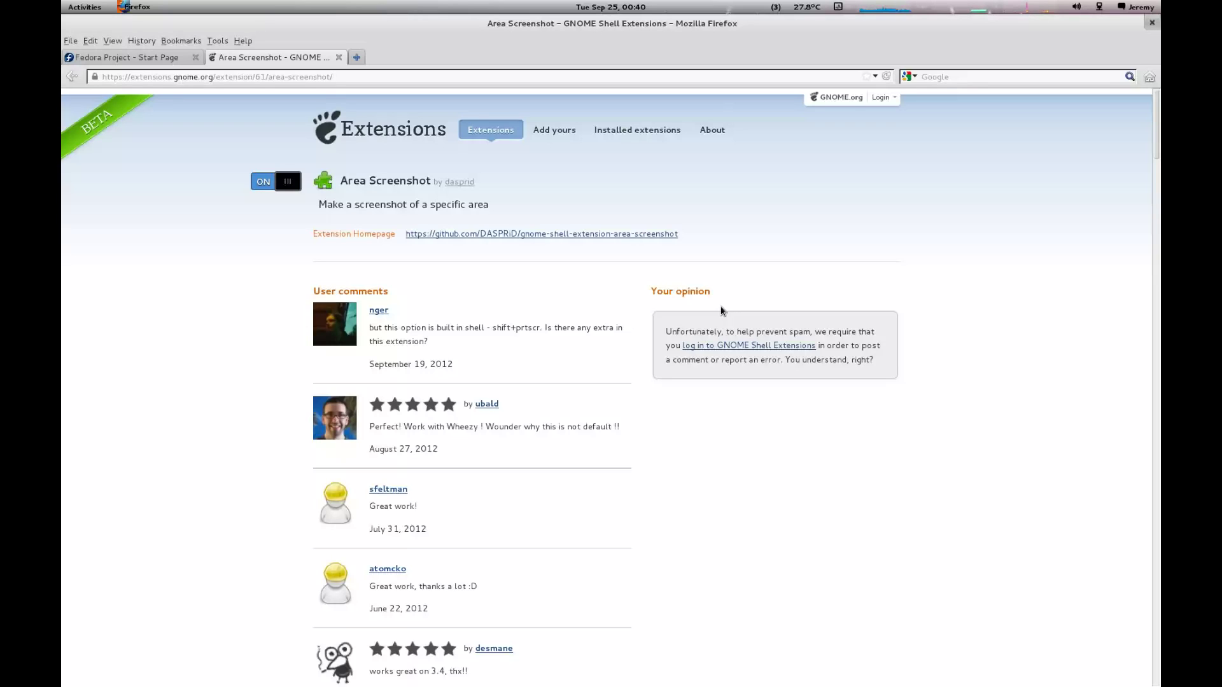
key("ctrl+shift+a")
mouse_move(218, 136)
left_mouse_down()
mouse_move(360, 243)
mouse_move(719, 260)
left_mouse_up()
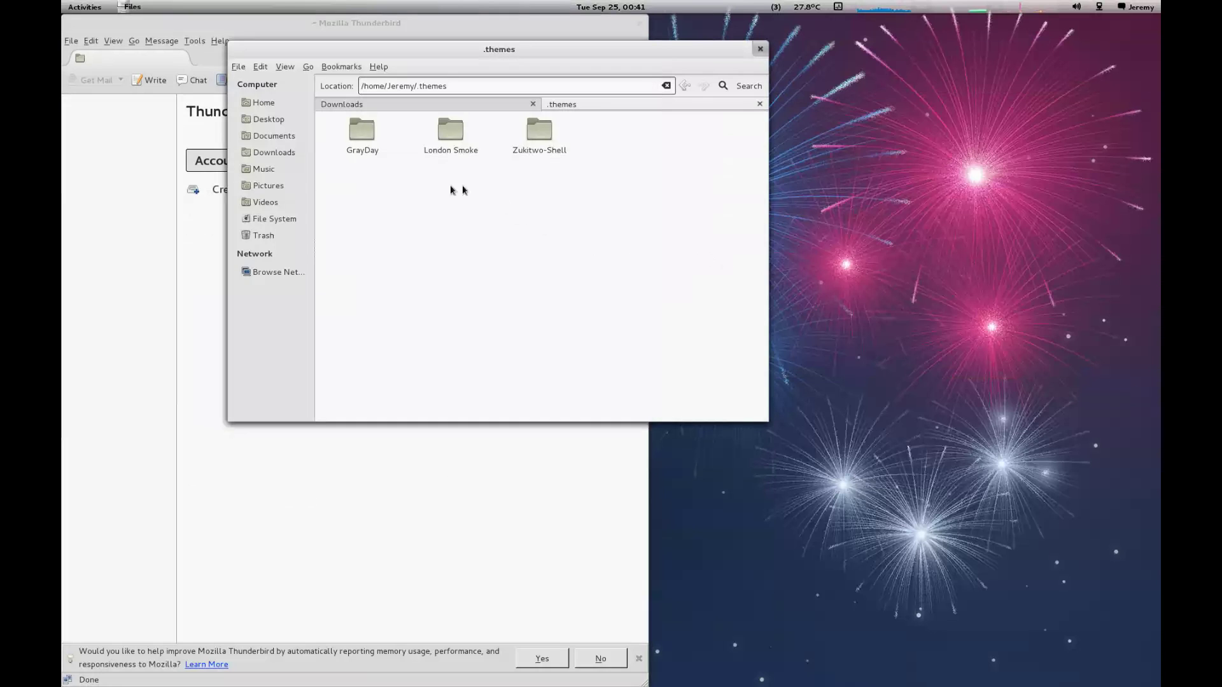
- Open the two saved screenshots in the Pictures folder and view each one
left_click(275, 185)
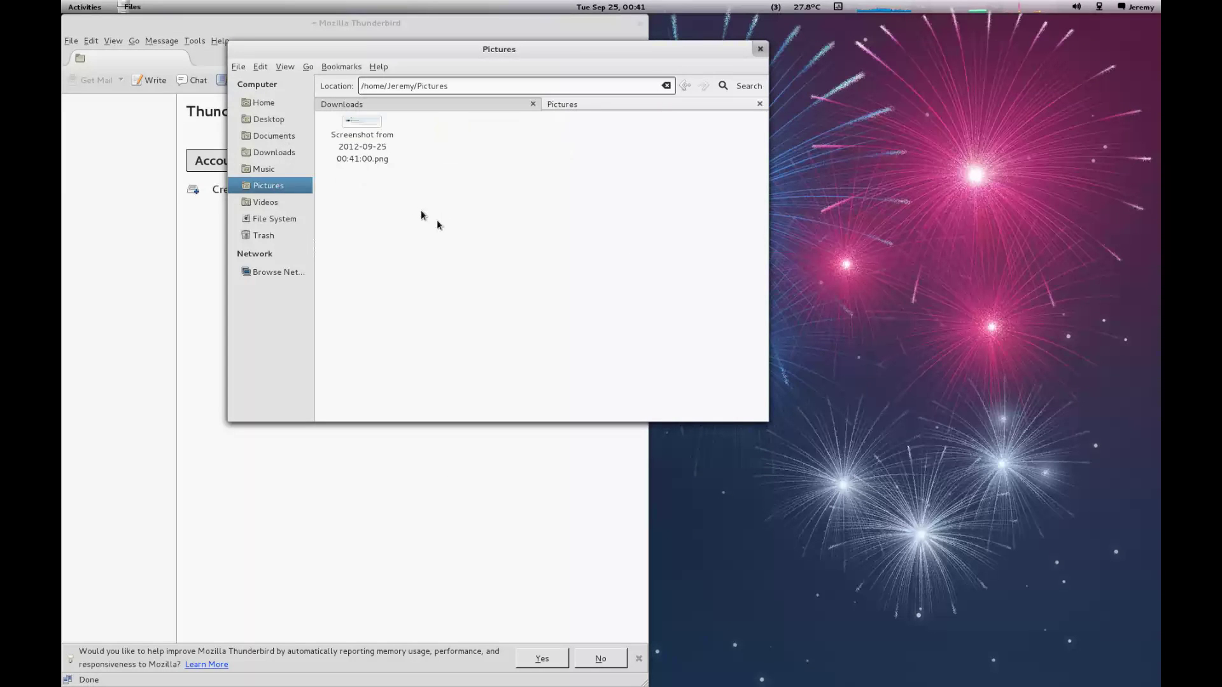
double_click(362, 137)
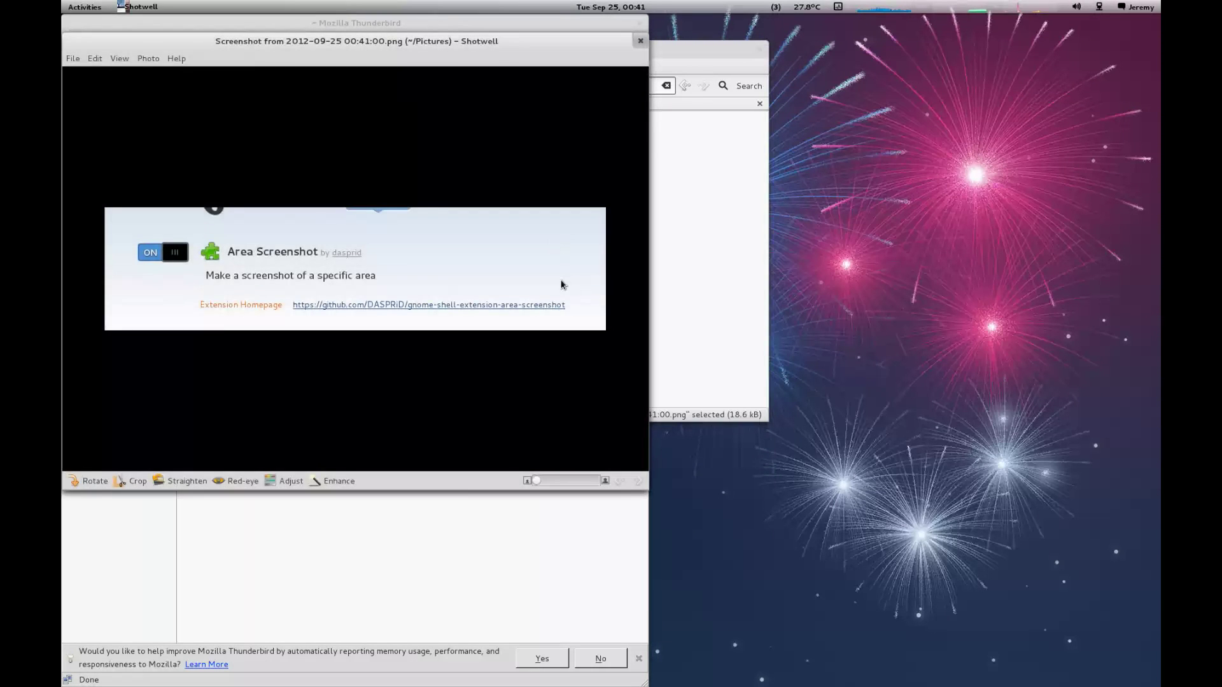
key("ctrl+q")
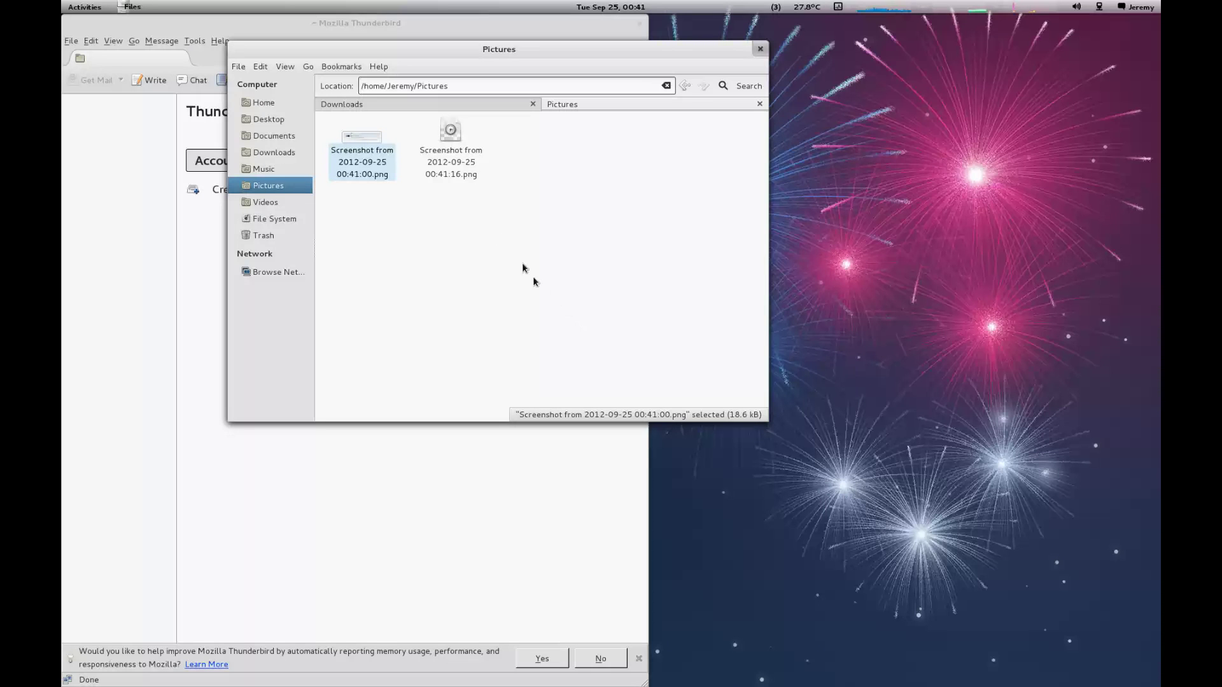
double_click(446, 165)
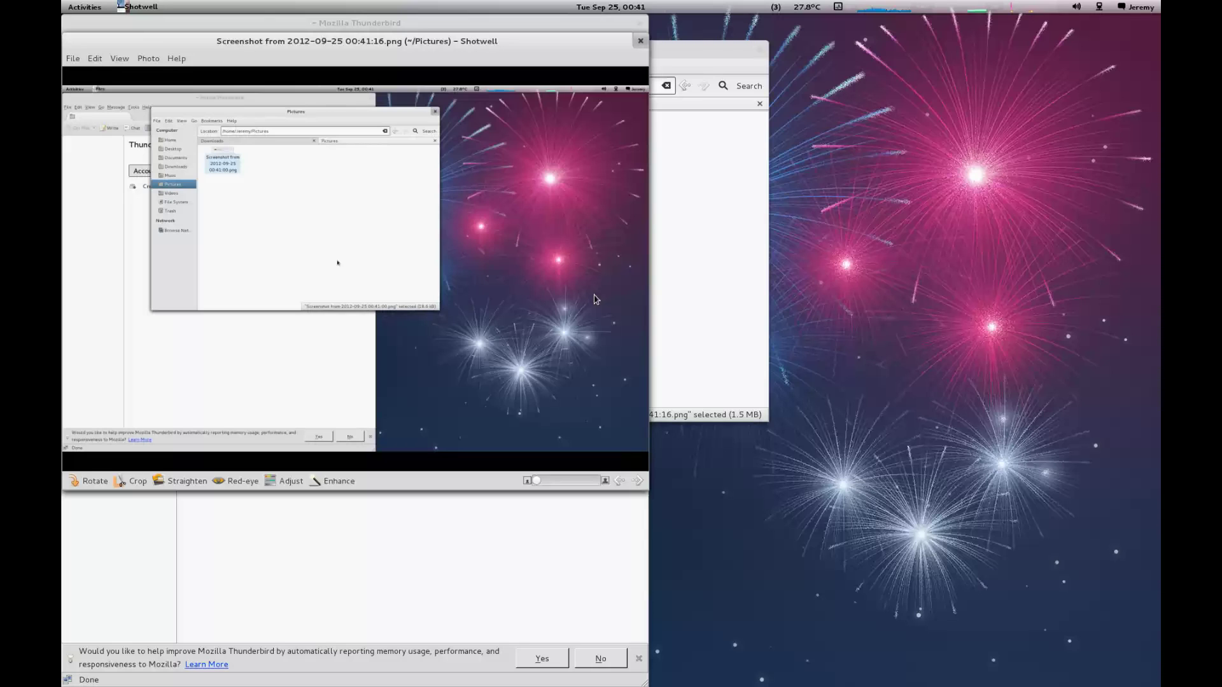
key("ctrl+w")
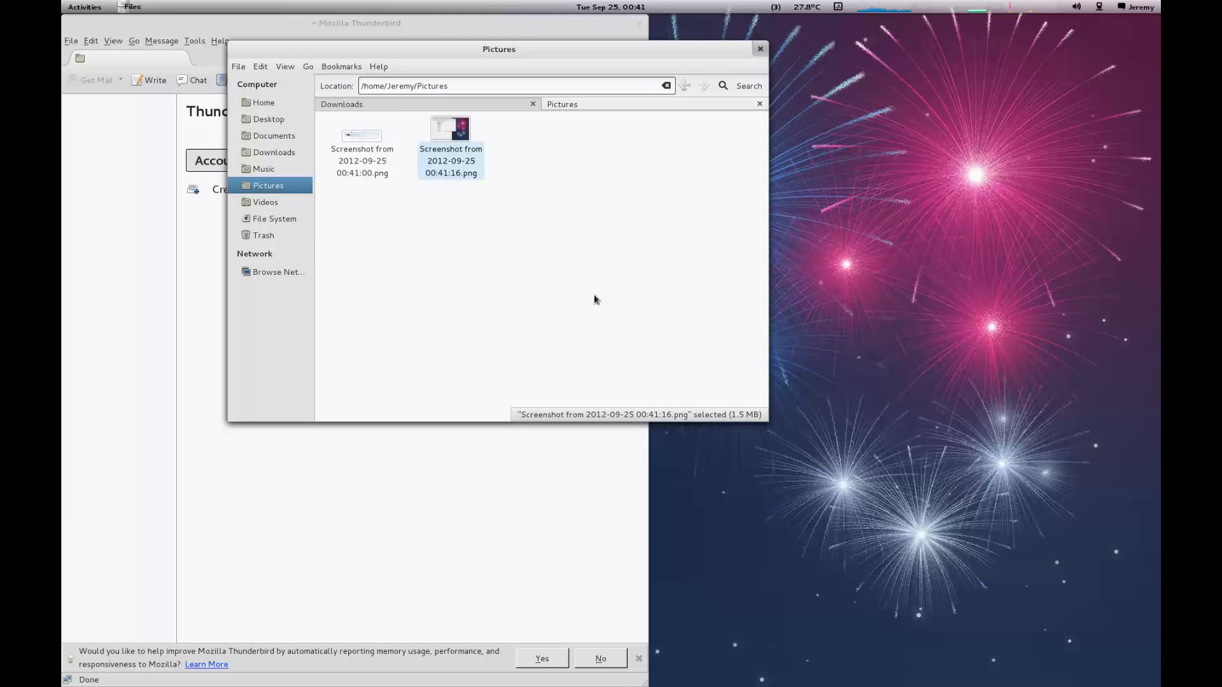
- Capture the file manager's status strip as a new area screenshot and view it
key("shift+Print")
left_click_drag(502, 400, 770, 434)
left_click(538, 158)
double_click(539, 158)
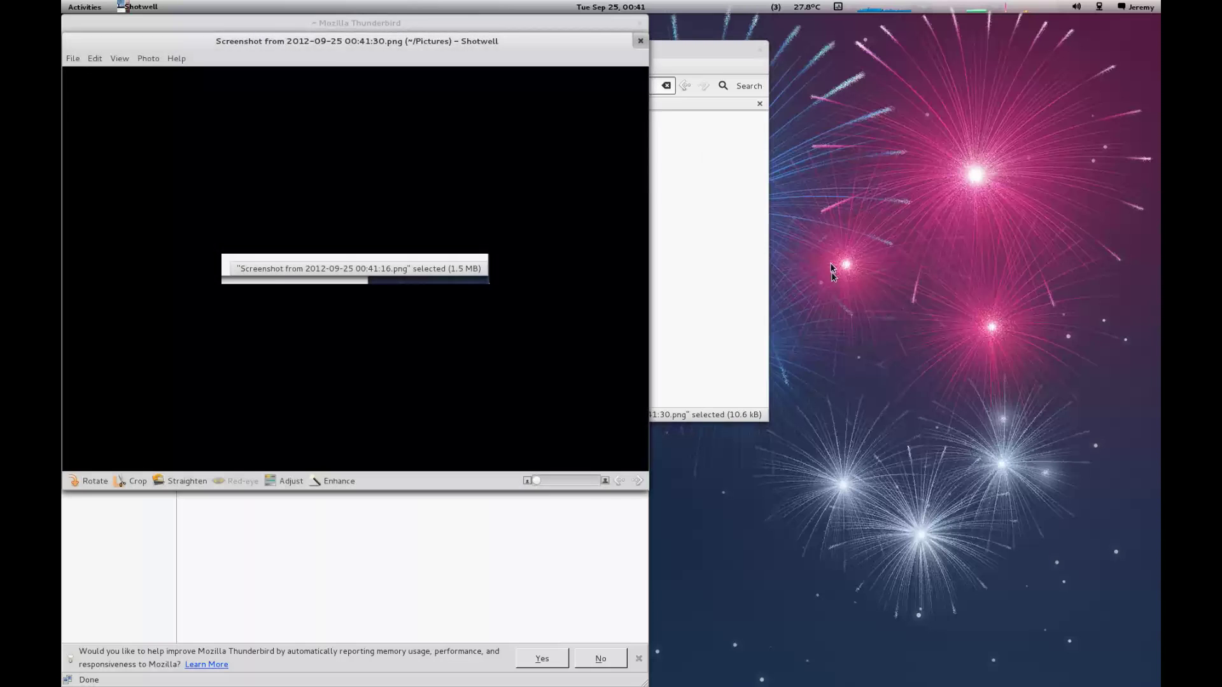
key("ctrl+w")
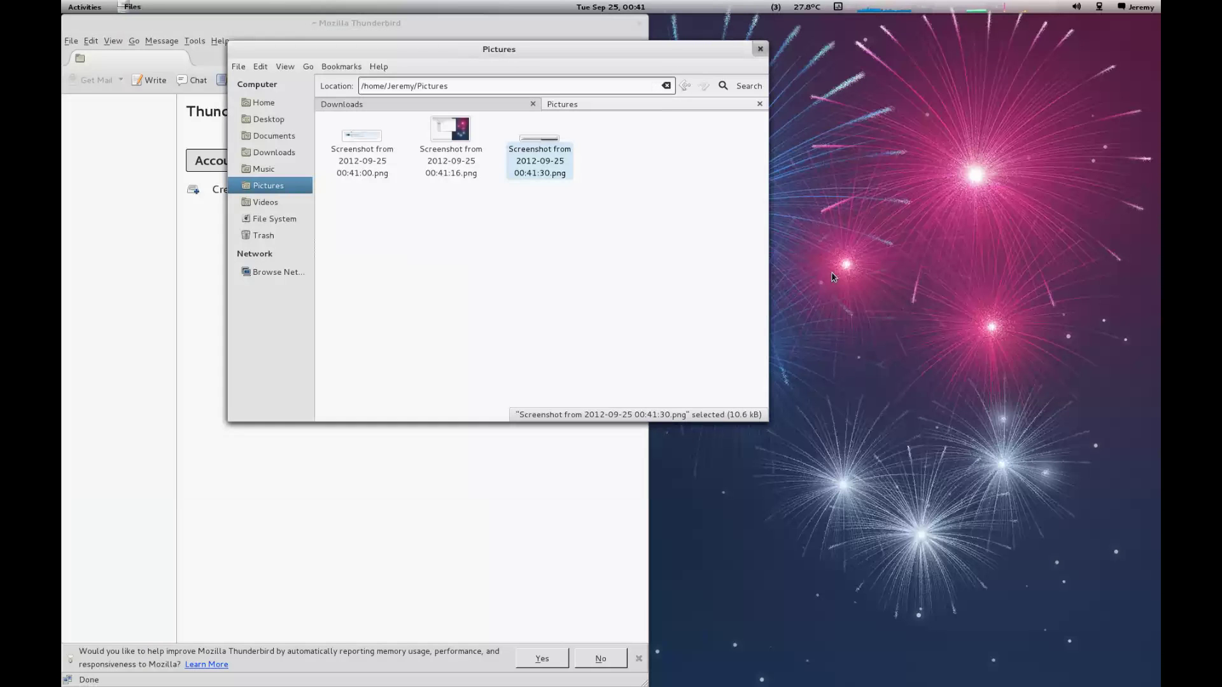
- Back in Firefox, search 'Automaic Recorder' and open the Automatic Recorder of Your Activities page
key("alt+Tab")
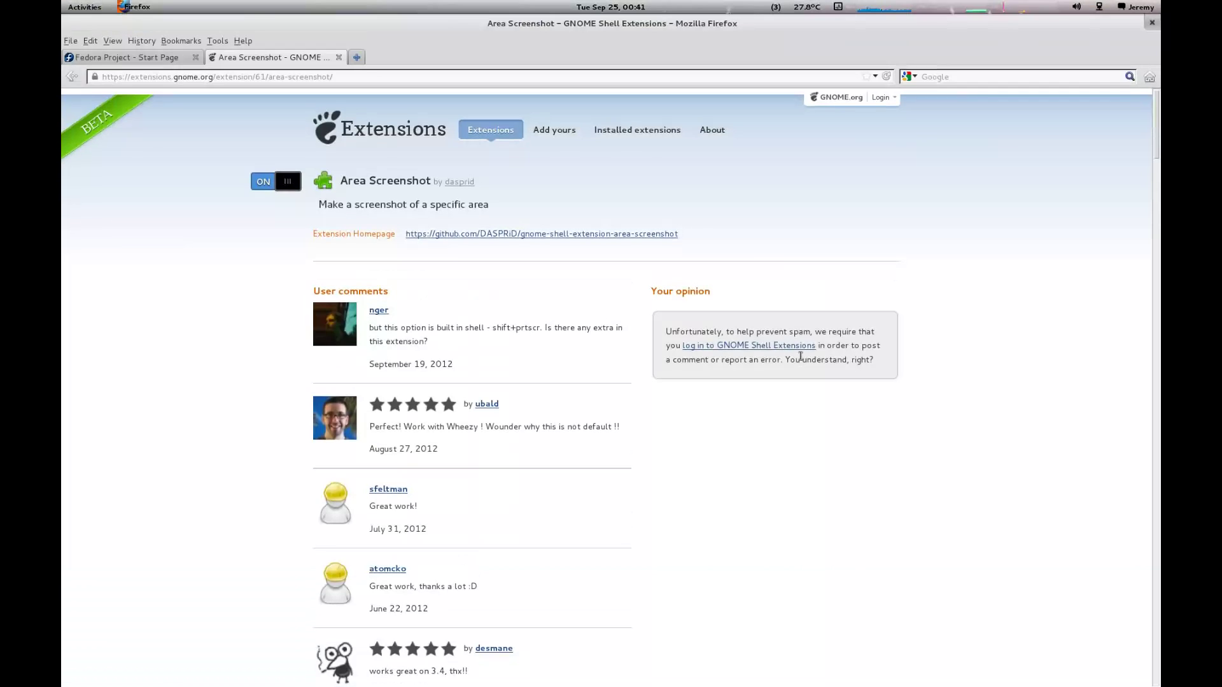
left_click(381, 138)
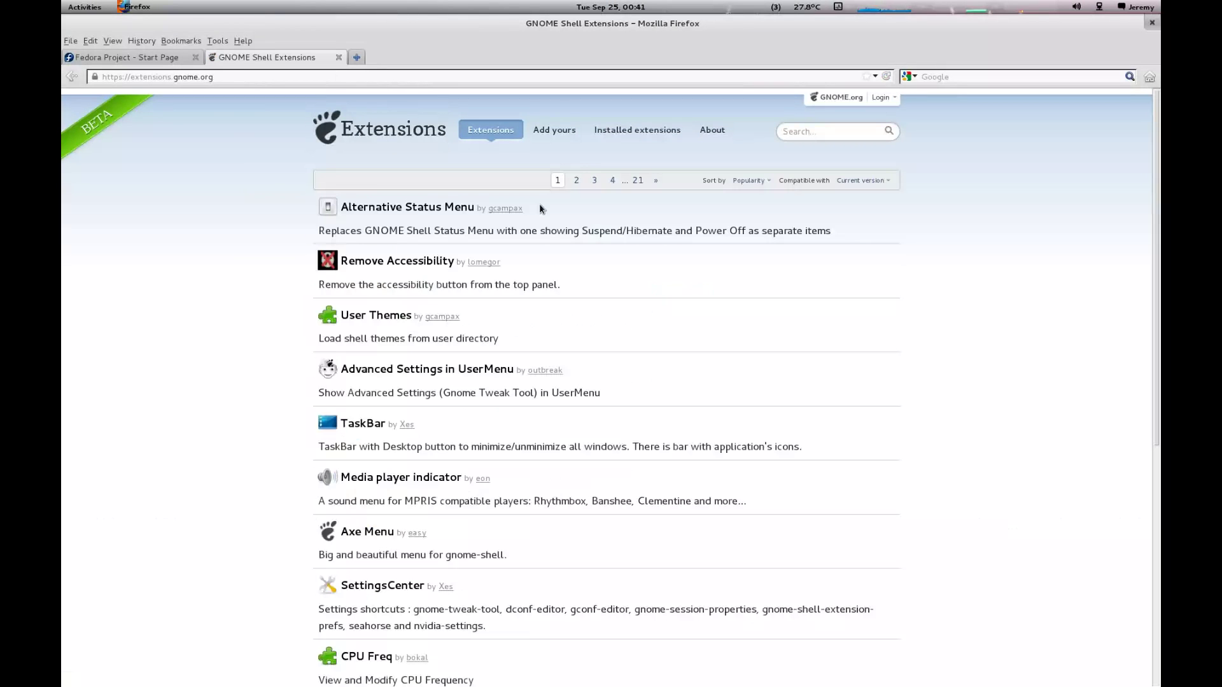
left_click(822, 133)
type("Aut")
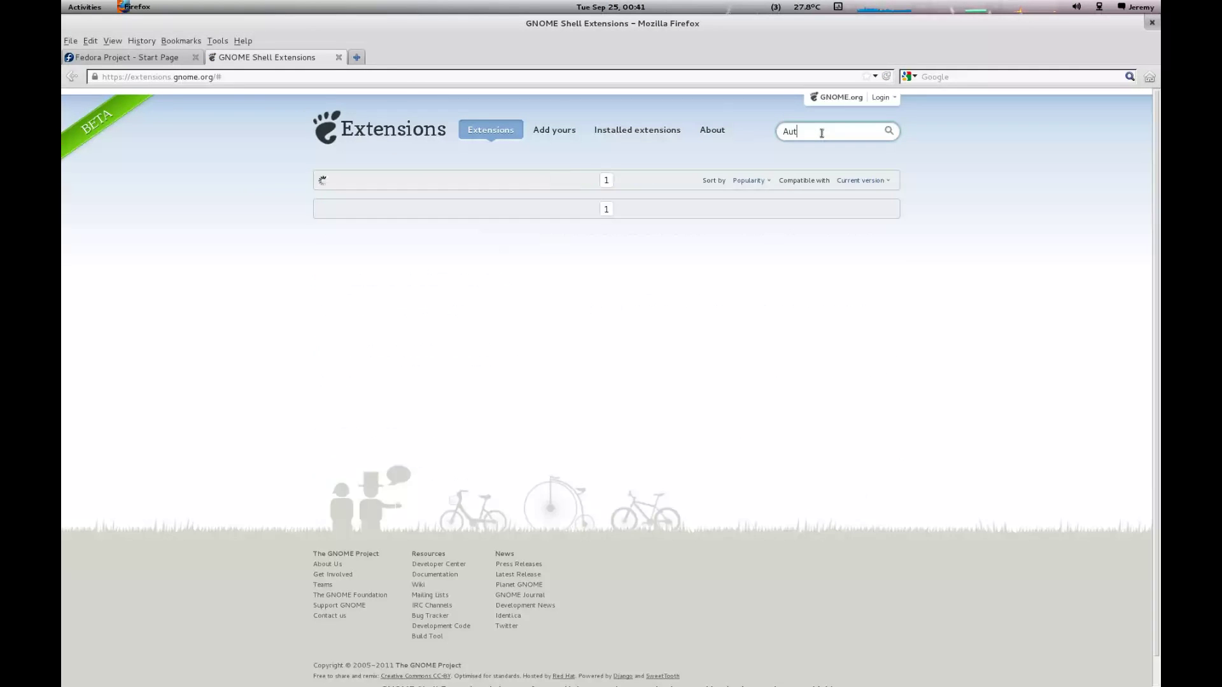
type("omaic Recorder")
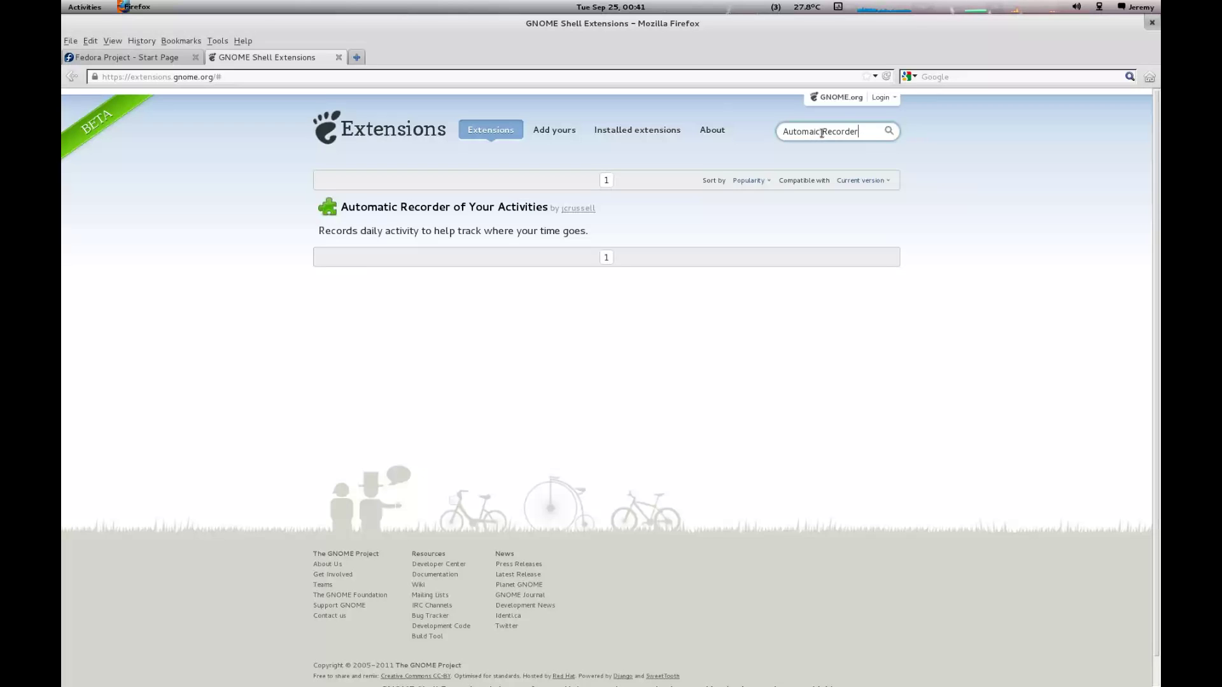
left_click(409, 207)
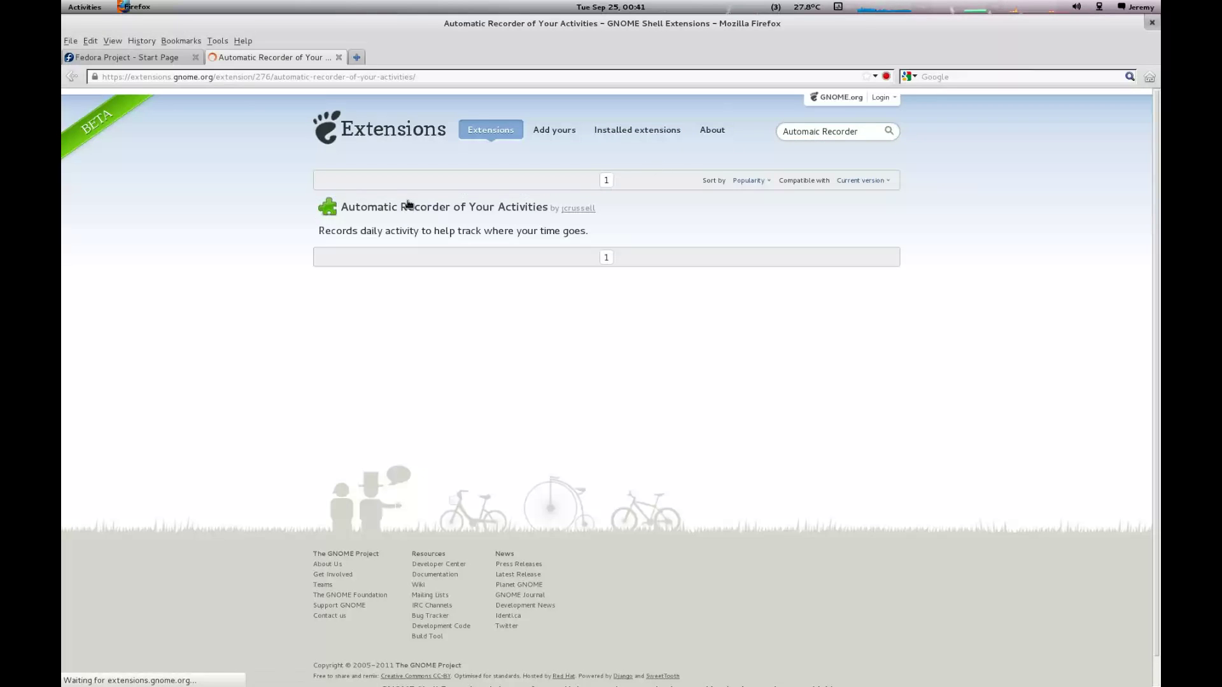
- Switch Automatic Recorder ON, confirm Install, and show the Activities overview
left_click(265, 184)
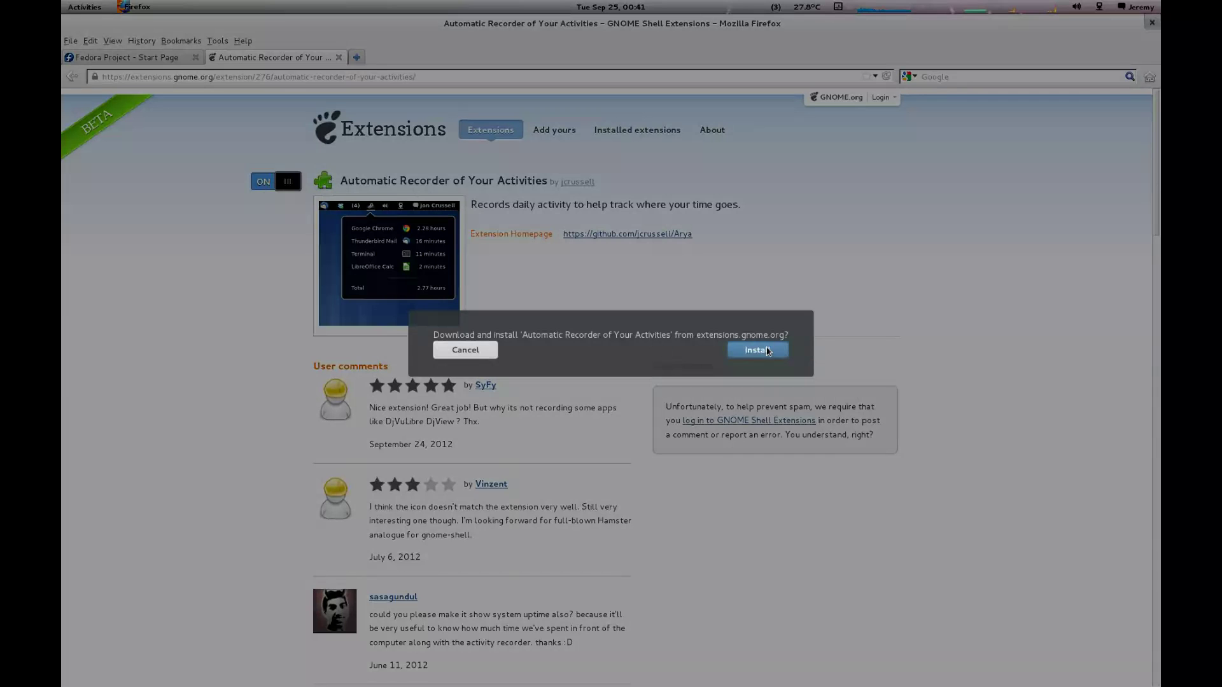
left_click(757, 350)
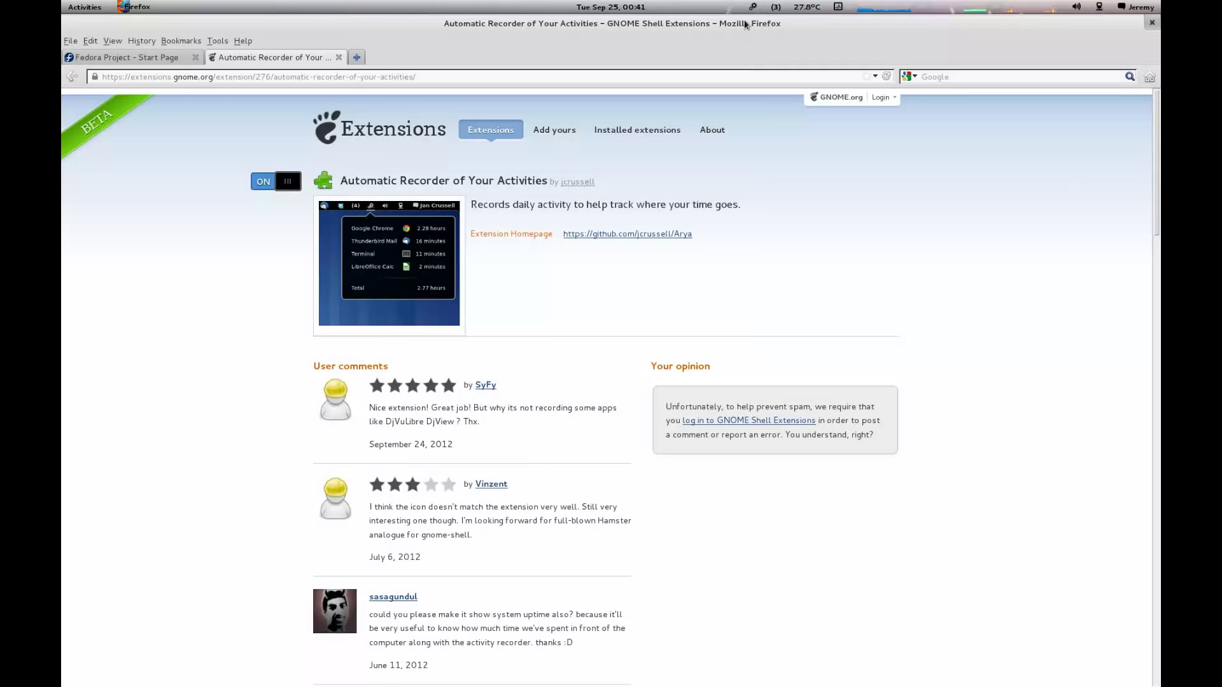
key("super")
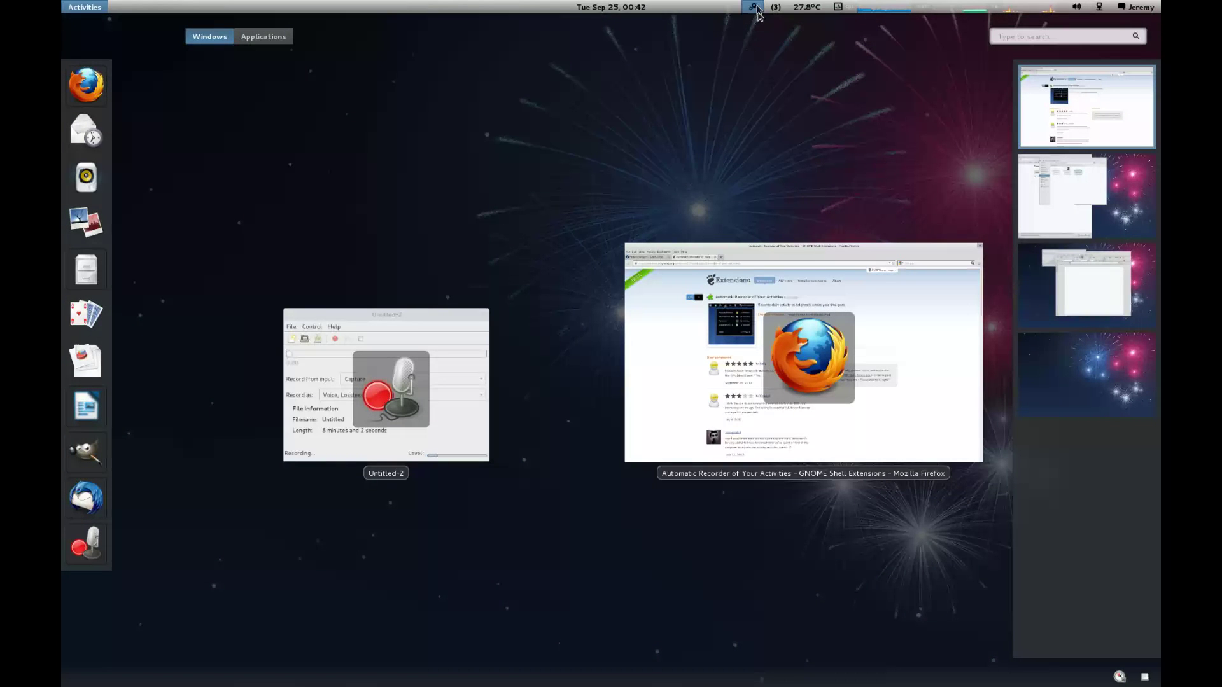
key("super")
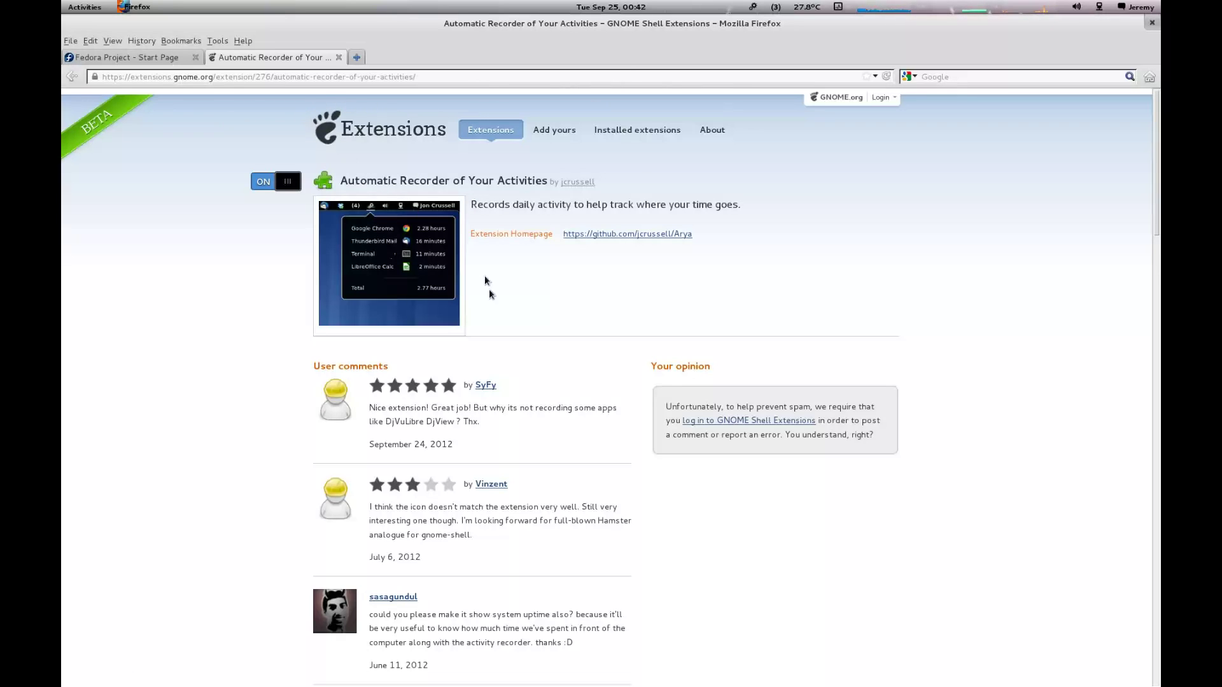
key("ctrl+alt+t")
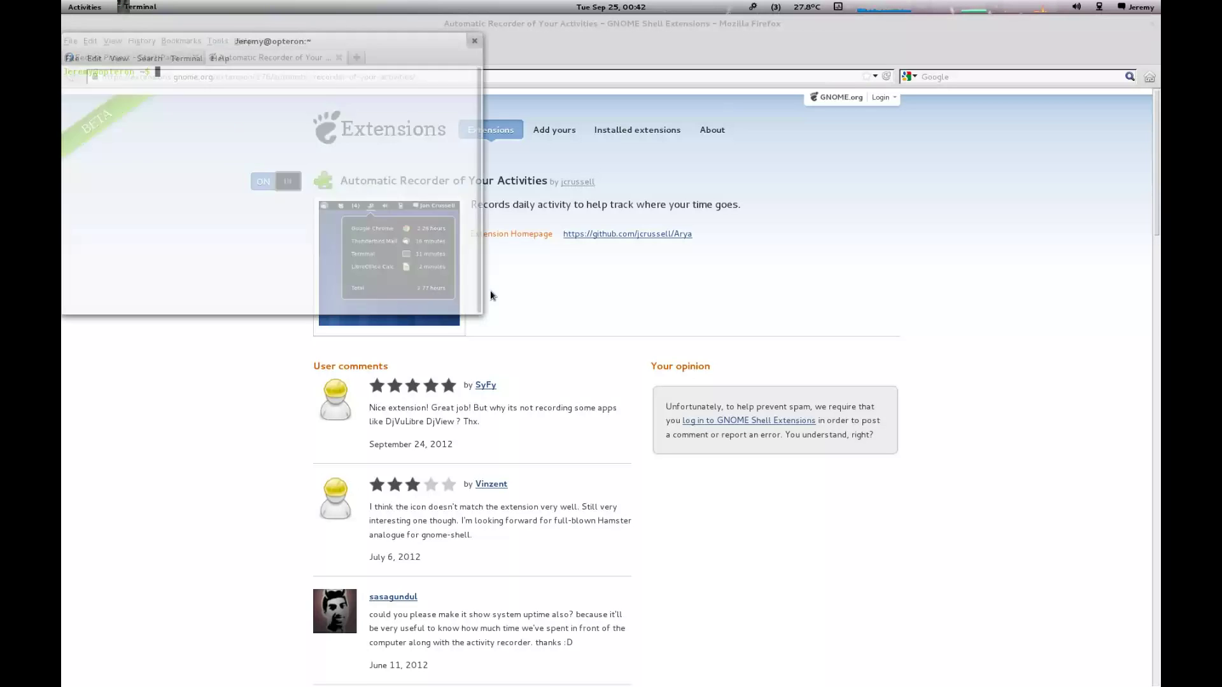
left_click_drag(233, 45, 464, 92)
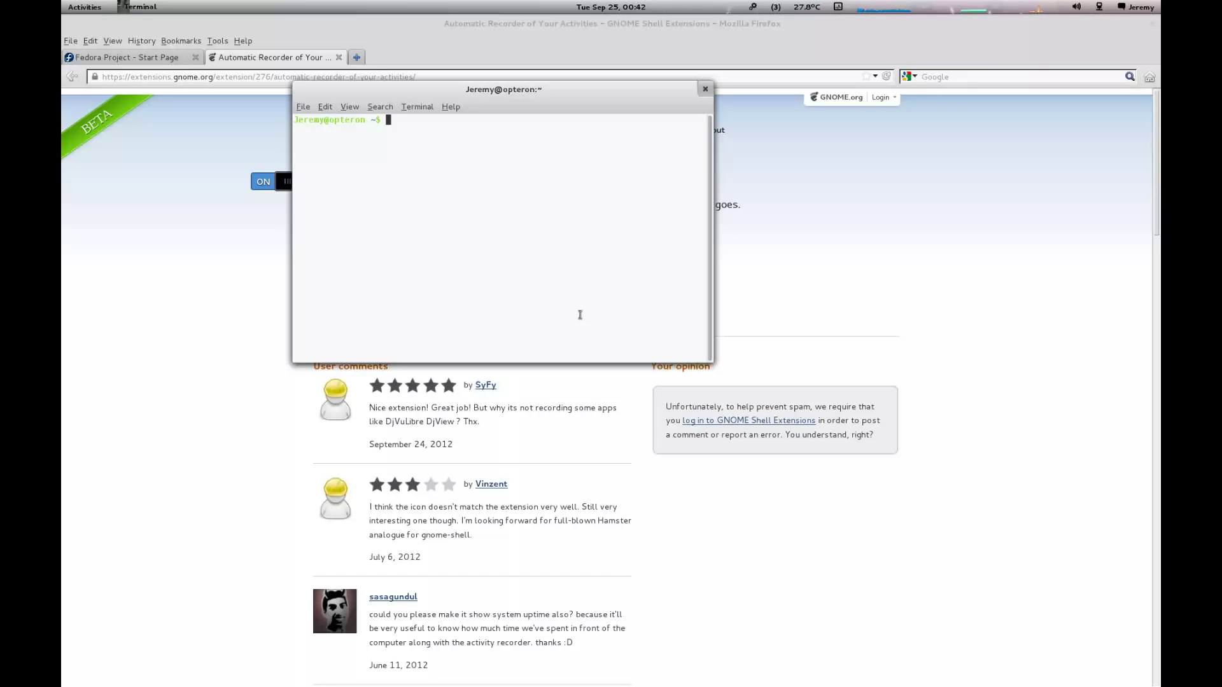
key("ctrl+d")
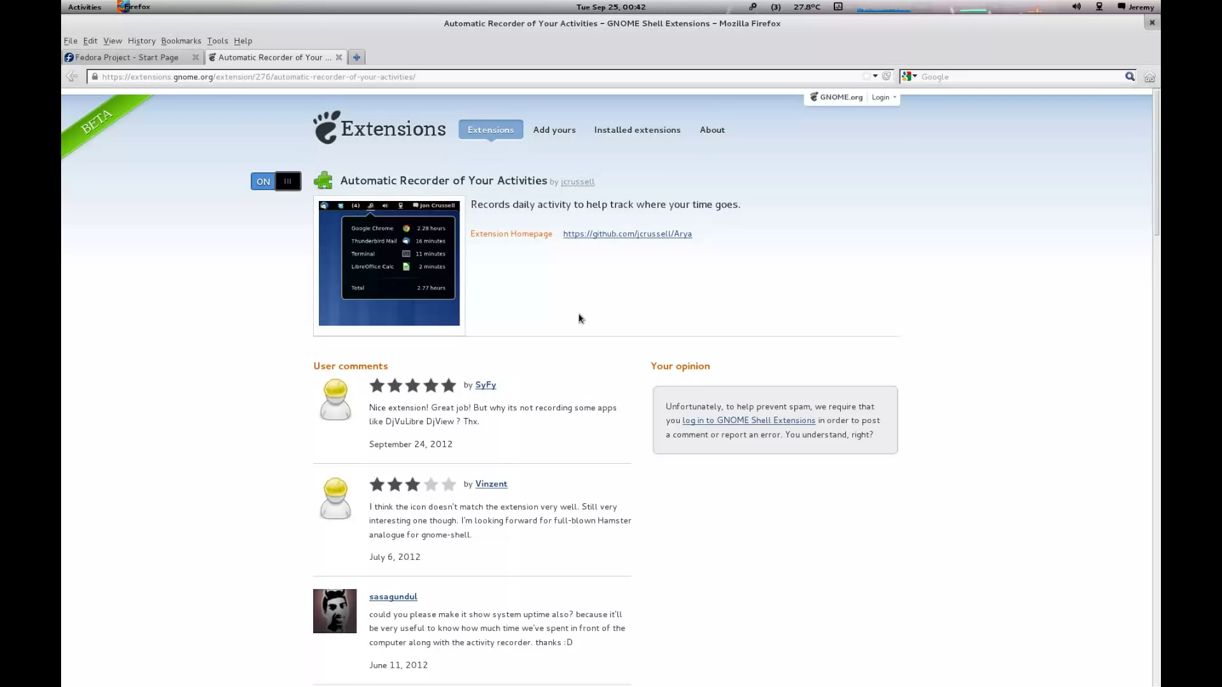
key("super")
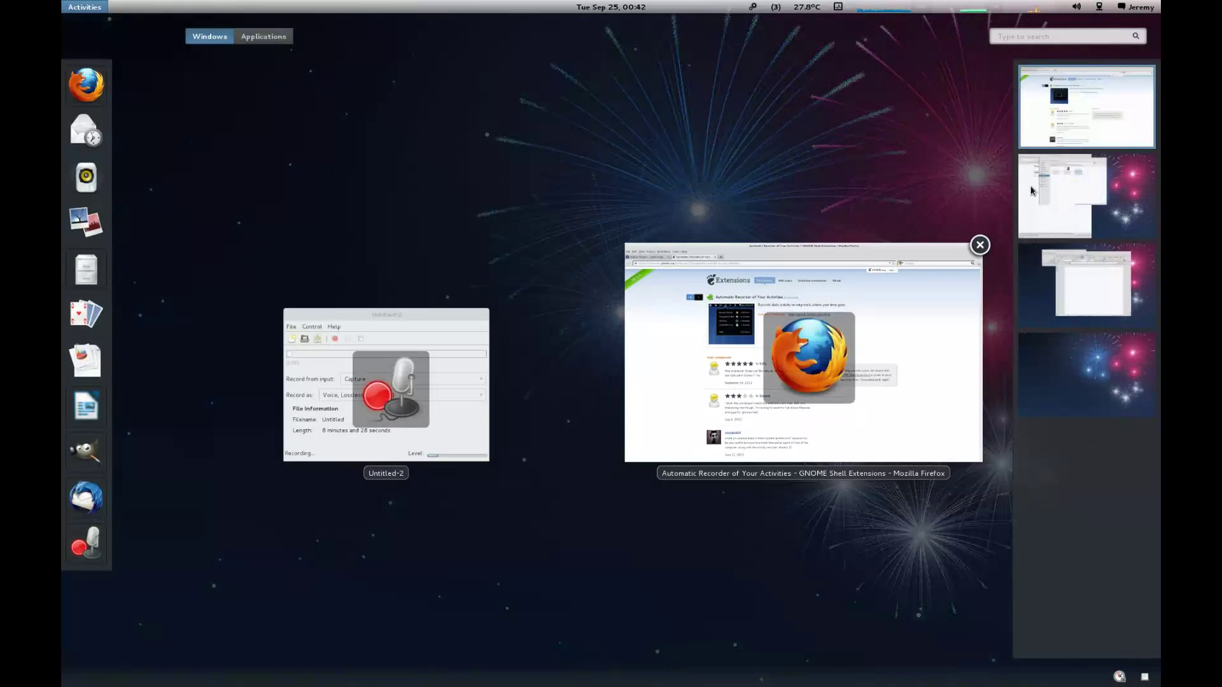
- Scroll to workspace 3 and bring the blank Untitled 1 Writer document to the front
scroll(1033, 191, "down", 2)
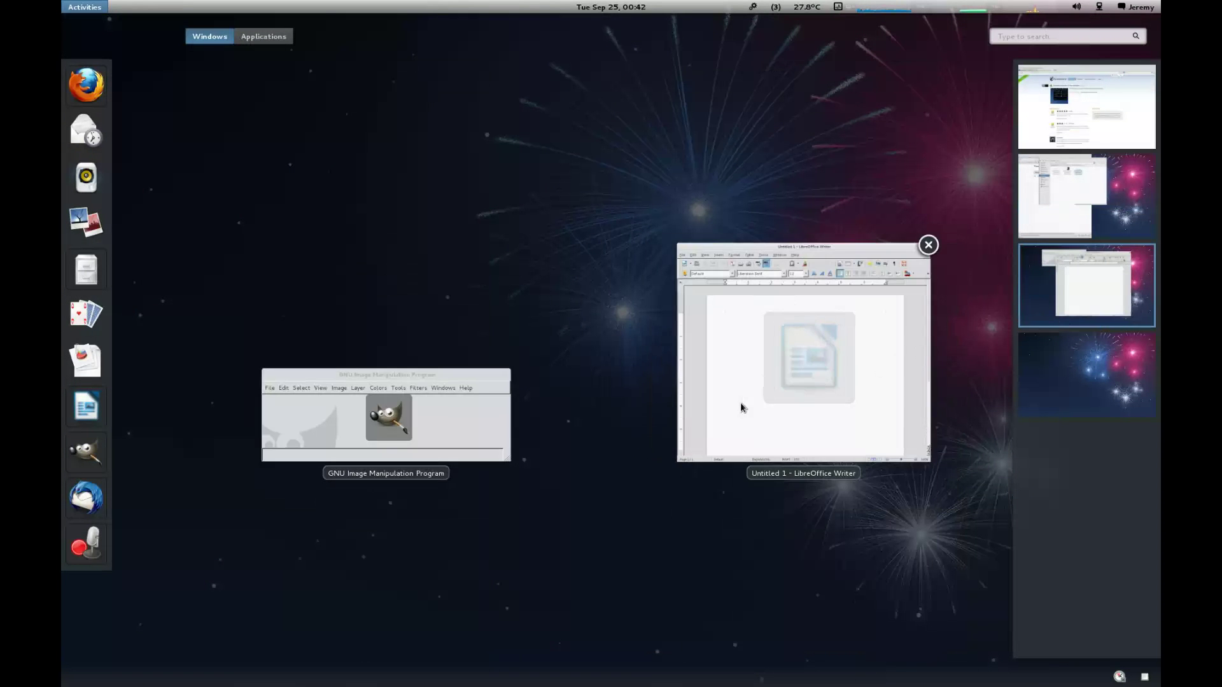
left_click(741, 404)
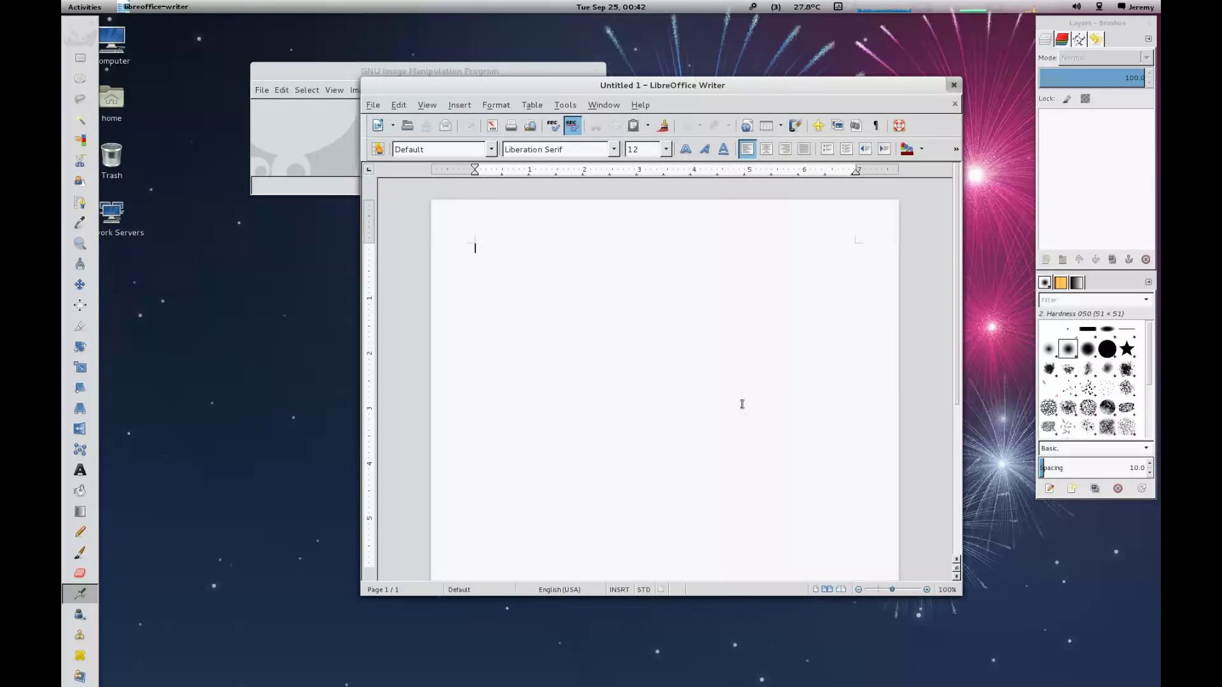